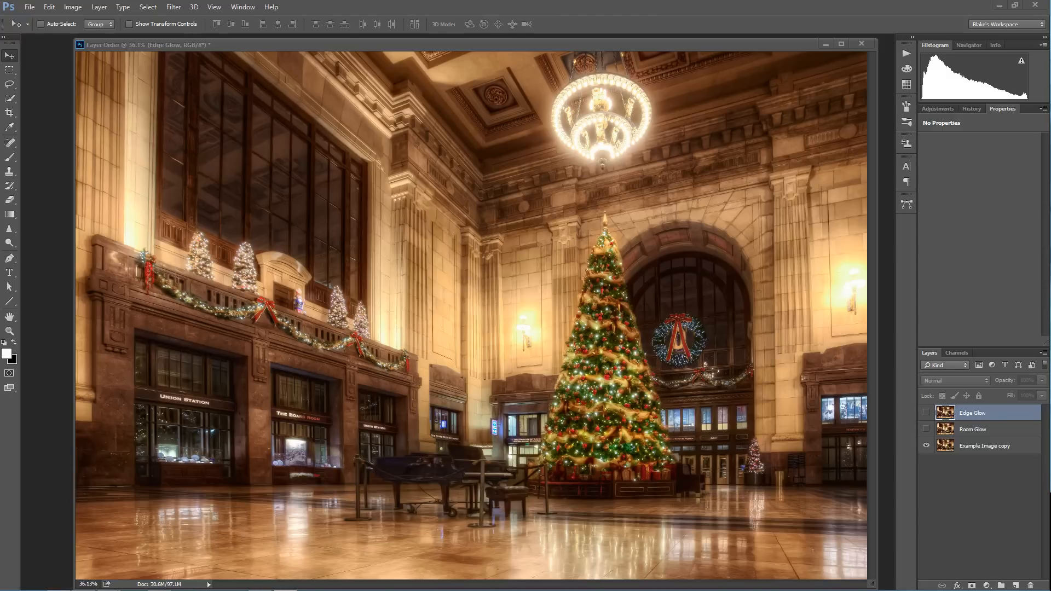
Step: Toggle the Room Glow and Edge Glow layers on and off and examine their effects on the image up close
click(926, 429)
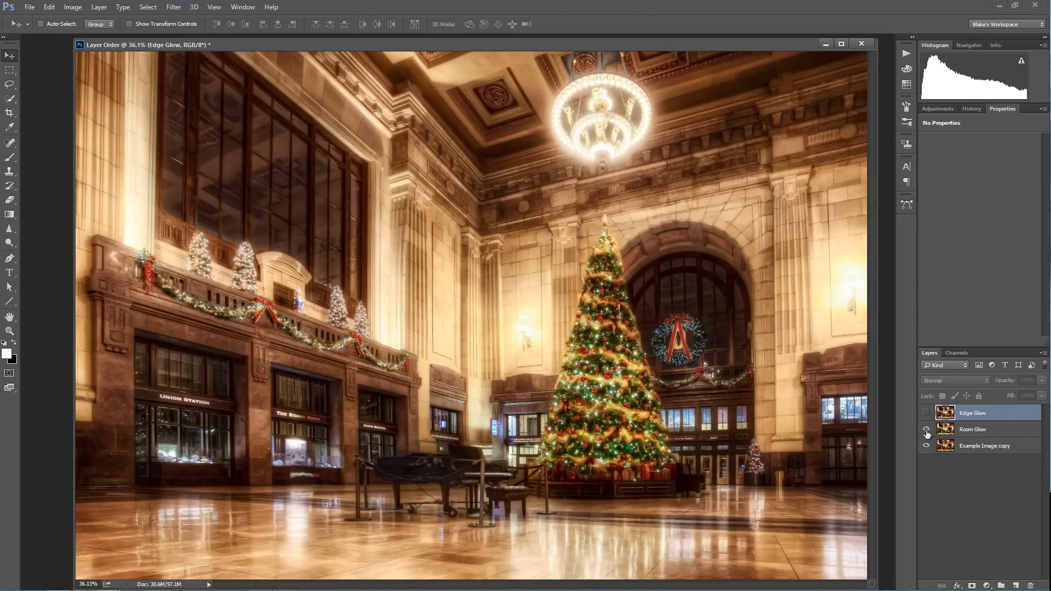
click(927, 431)
click(926, 413)
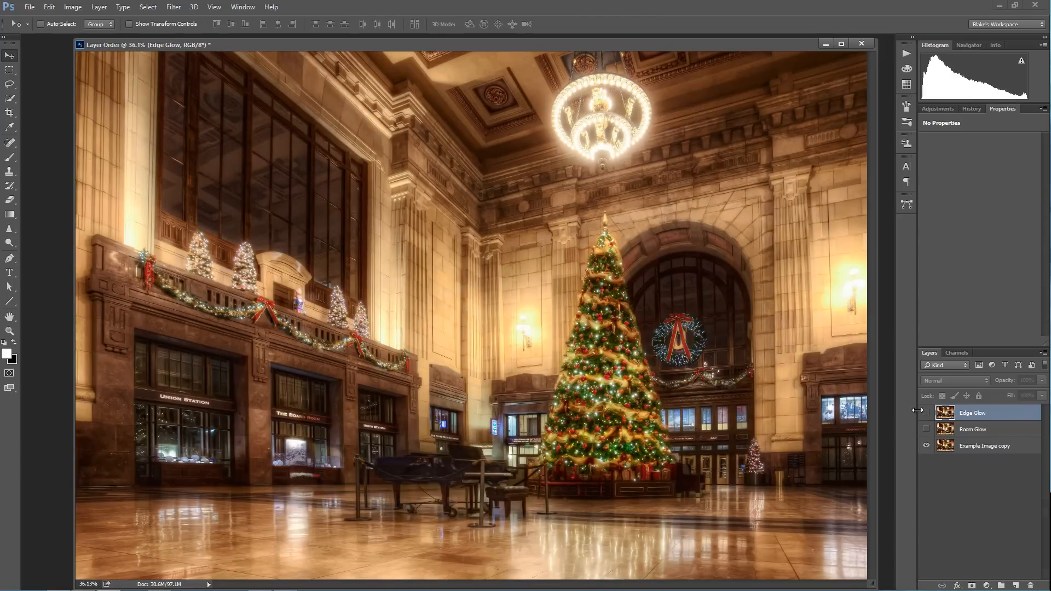
drag(493, 277, 639, 329)
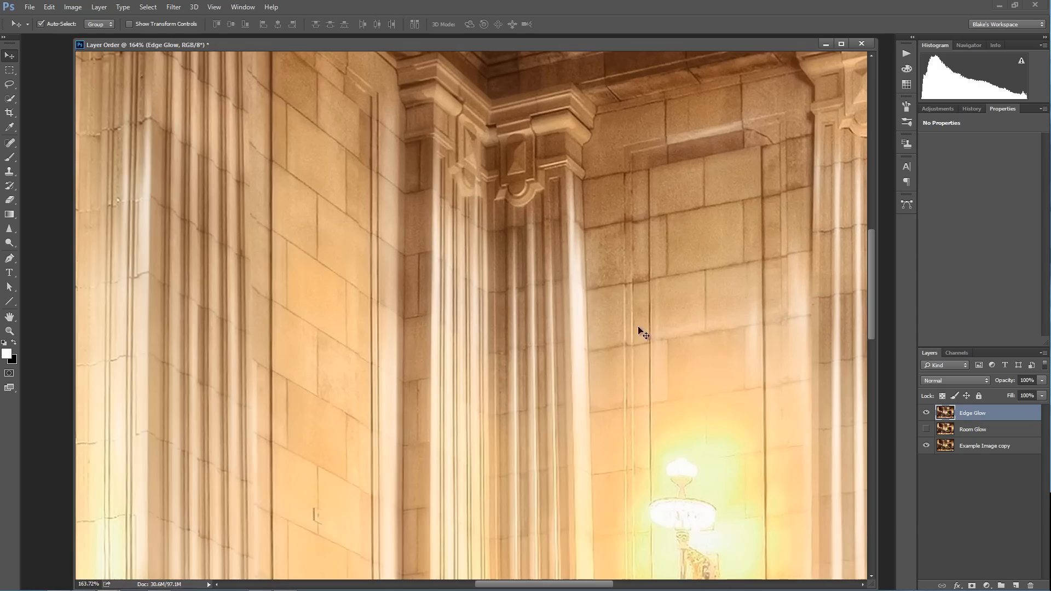
click(931, 414)
click(931, 415)
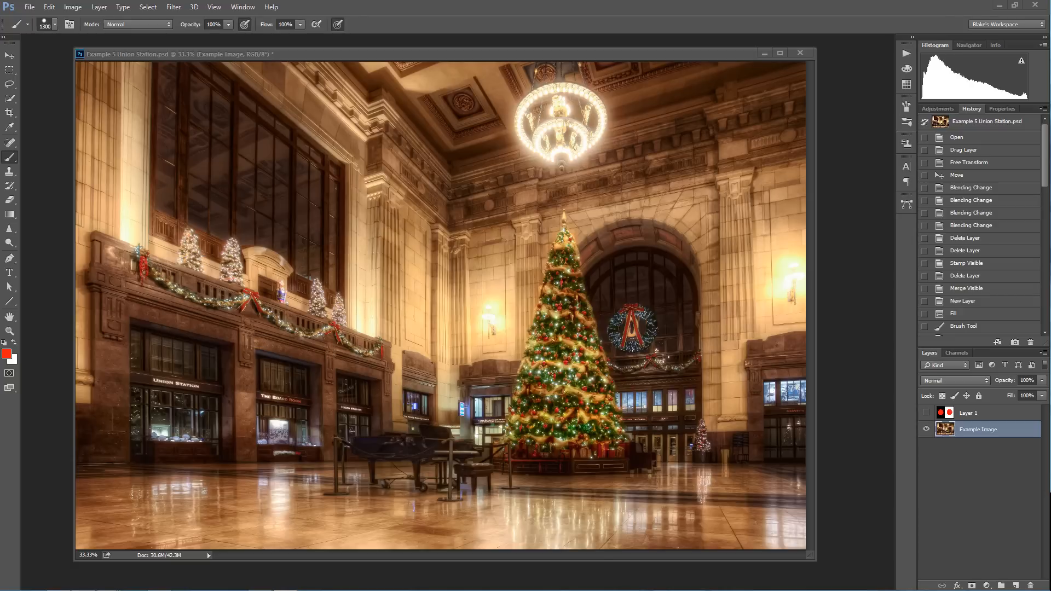
Step: Show Layer 1 with the red circles over the example image and set its blend mode to Screen
click(927, 413)
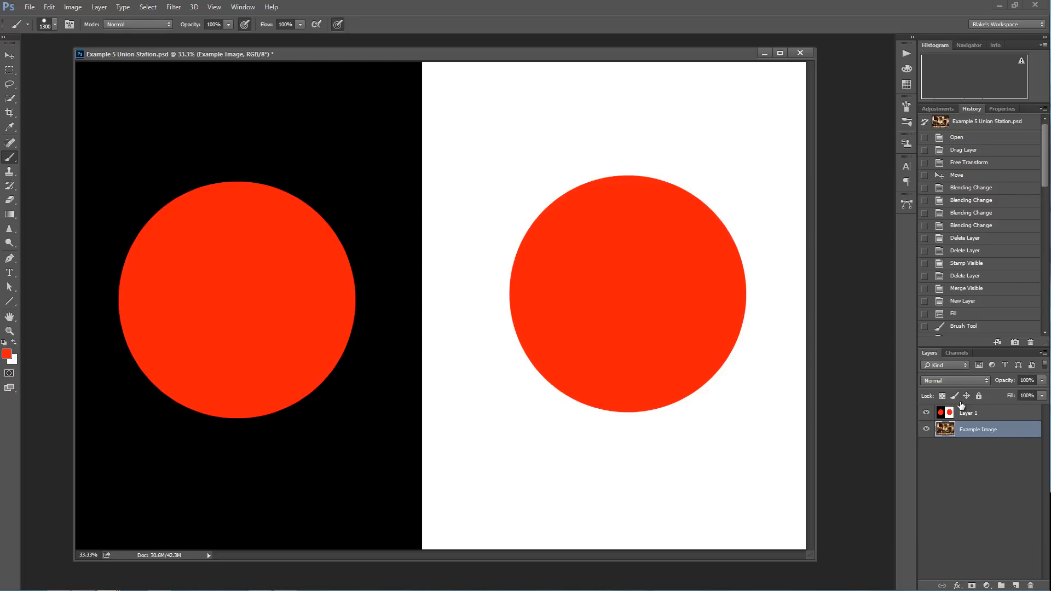
click(971, 412)
click(973, 377)
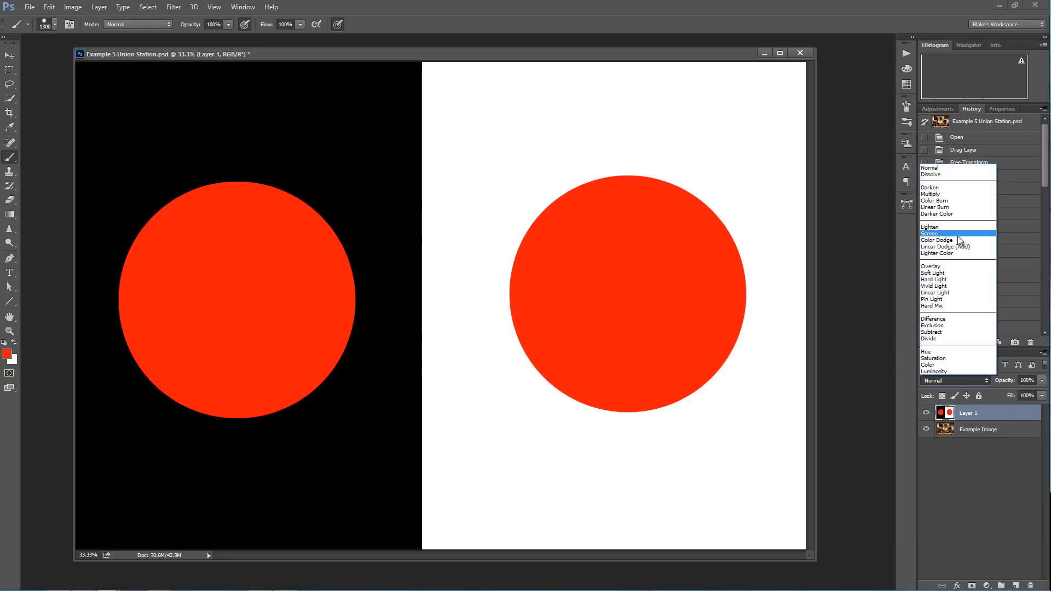
click(958, 235)
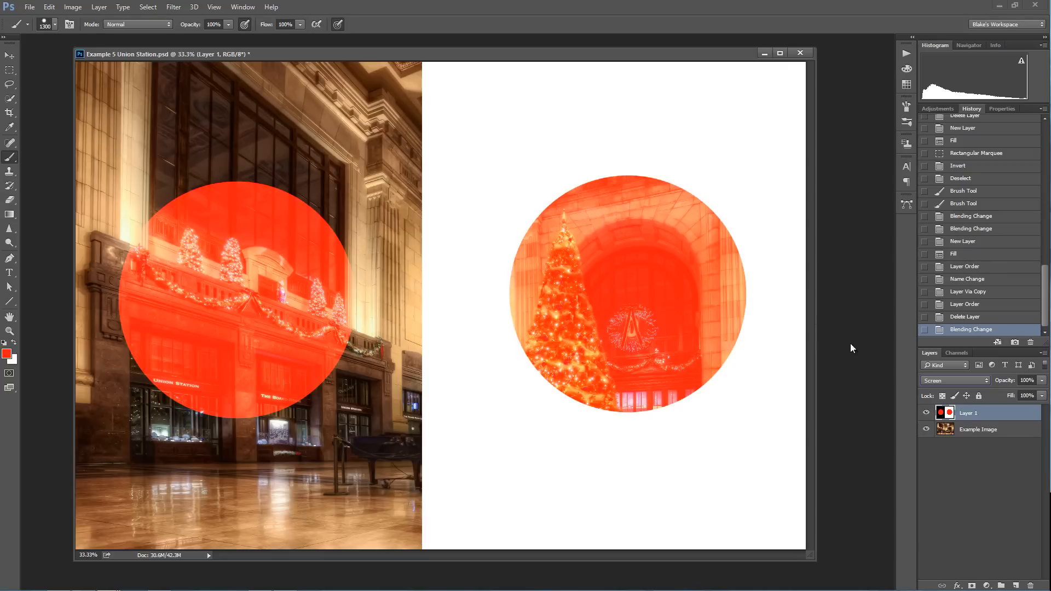
Step: Return Layer 1 to Normal blending, activate the Move tool, and reapply the Screen blend mode to the layer
click(951, 381)
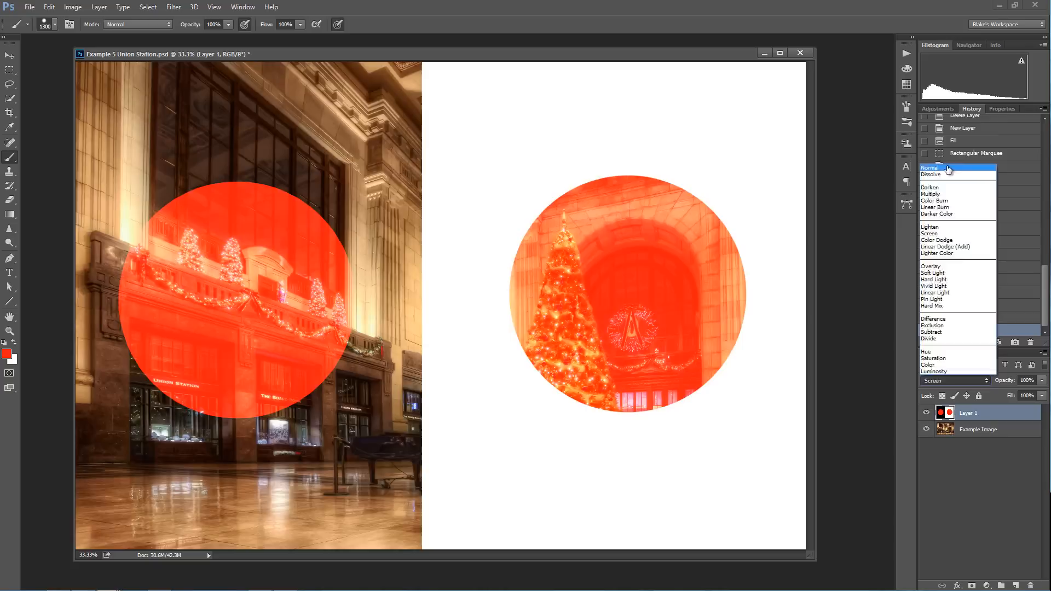
click(948, 164)
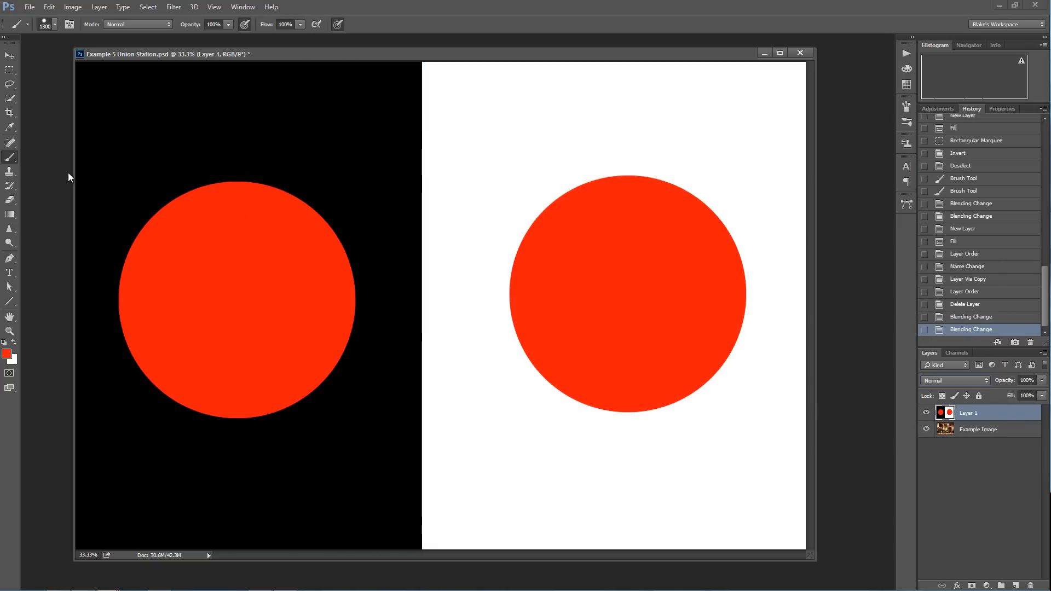
click(10, 56)
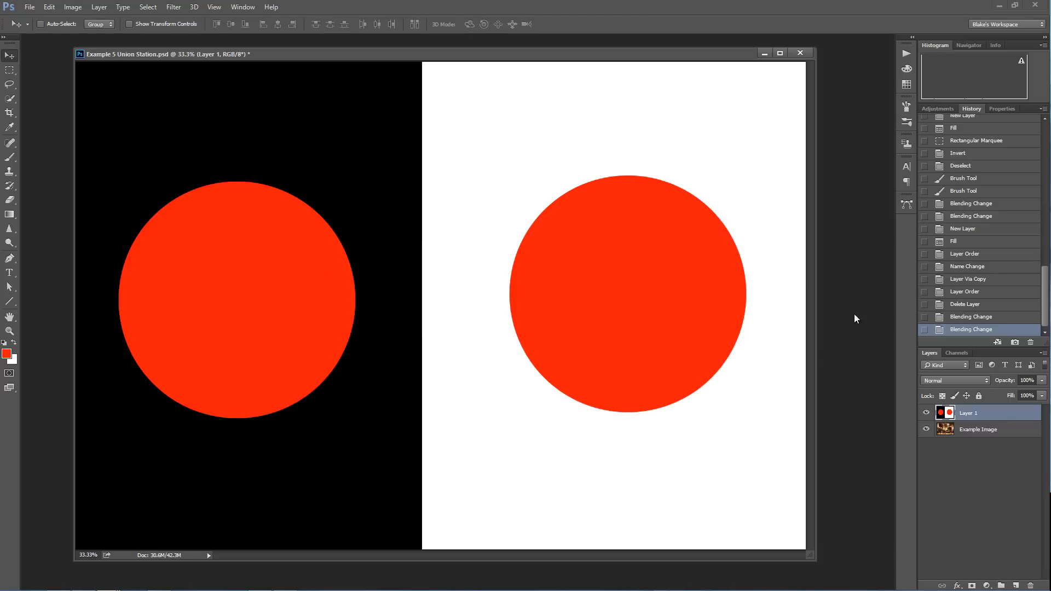
click(936, 382)
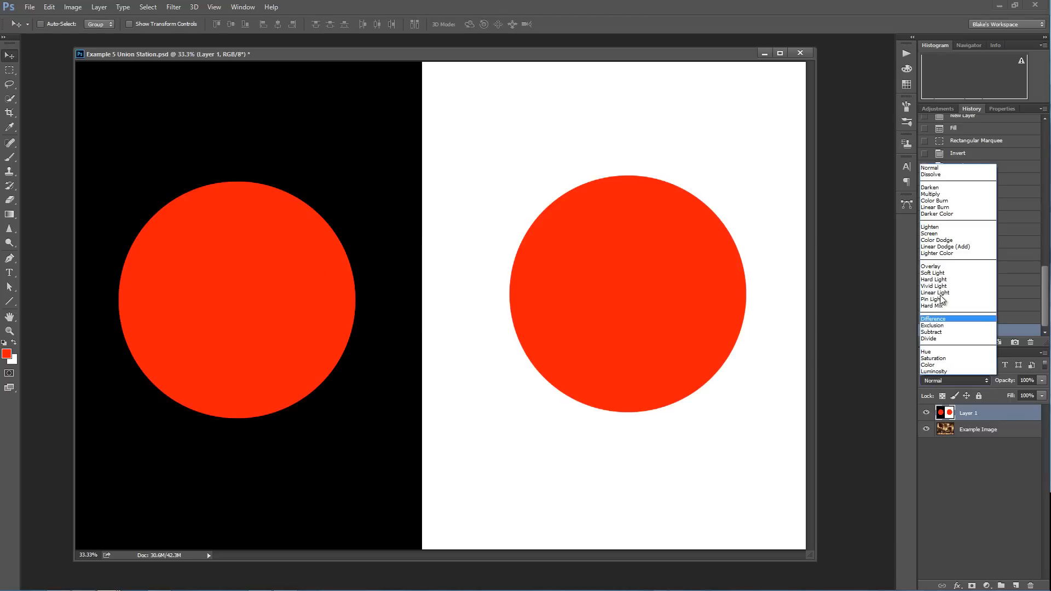
click(937, 234)
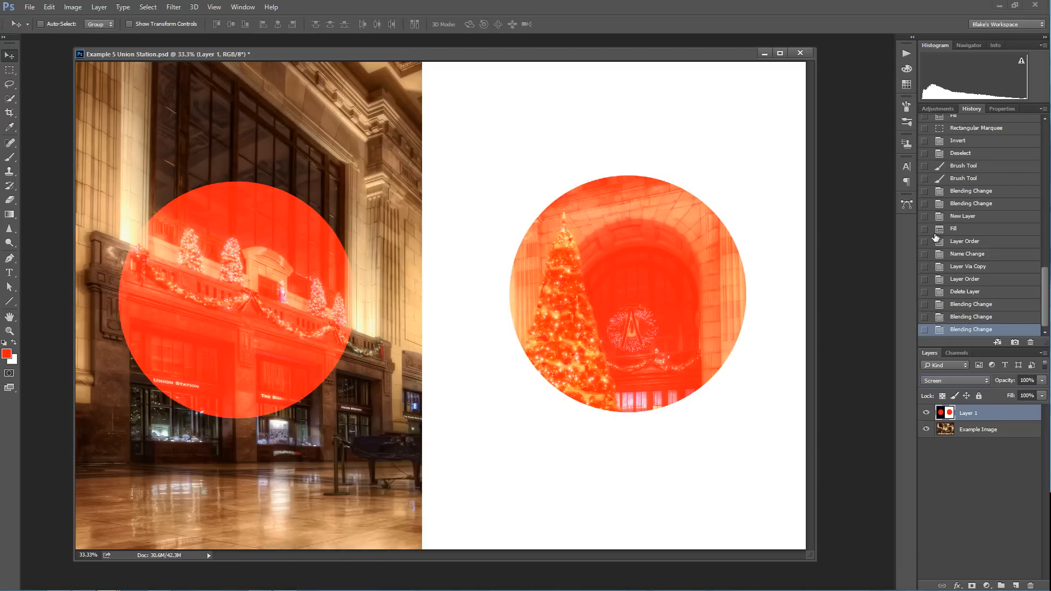
Step: Delete Layer 1 and duplicate the Example Image layer
click(980, 430)
click(977, 415)
drag(977, 417, 1030, 586)
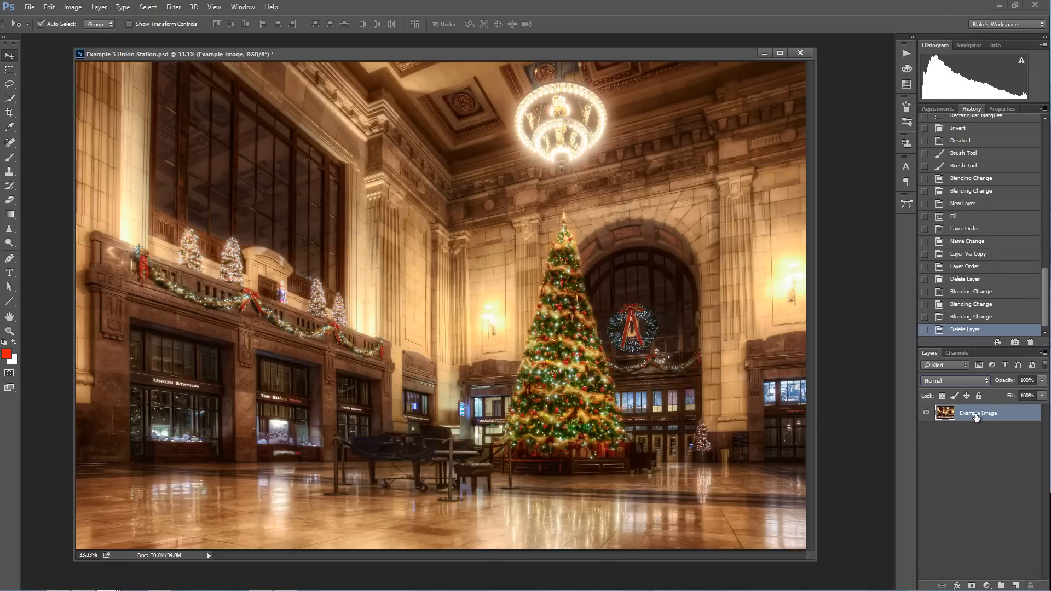
key(ctrl+j)
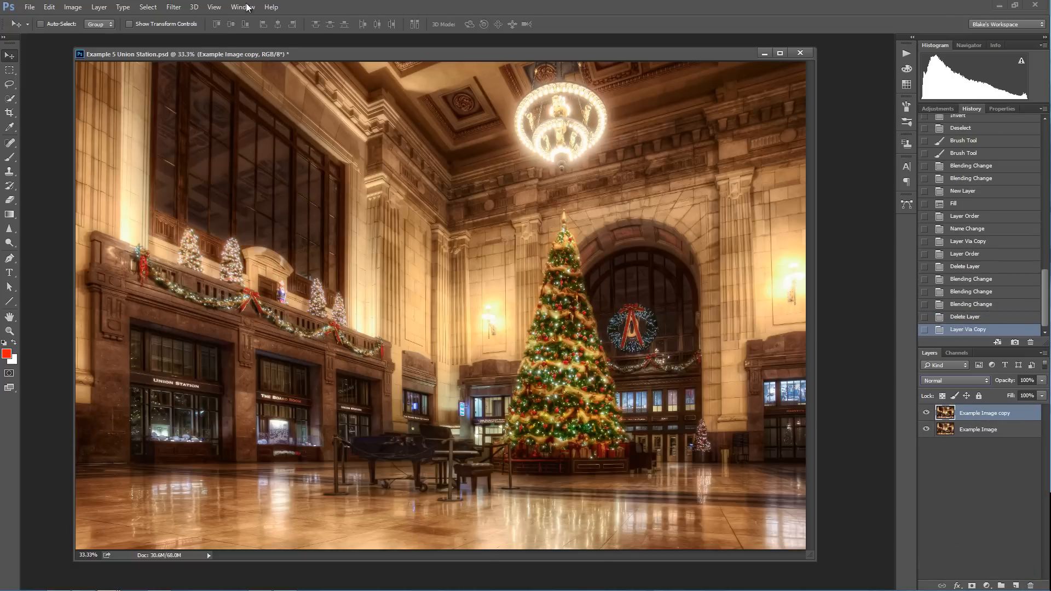
Step: Launch the Topaz Glow filter on the duplicated layer and switch to its Neon preset collection
click(174, 6)
mouse_move(219, 257)
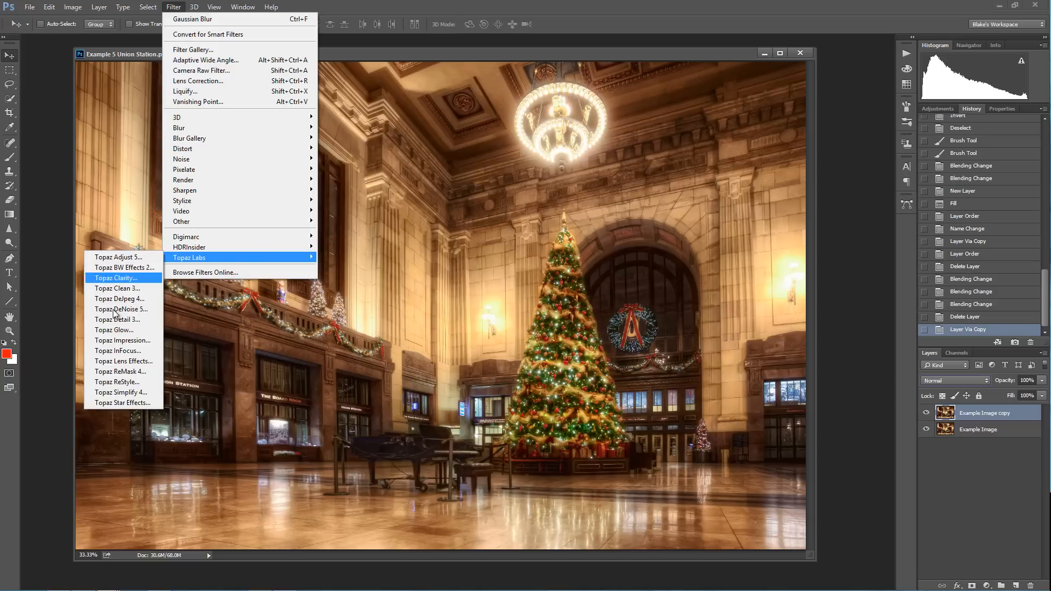
click(115, 331)
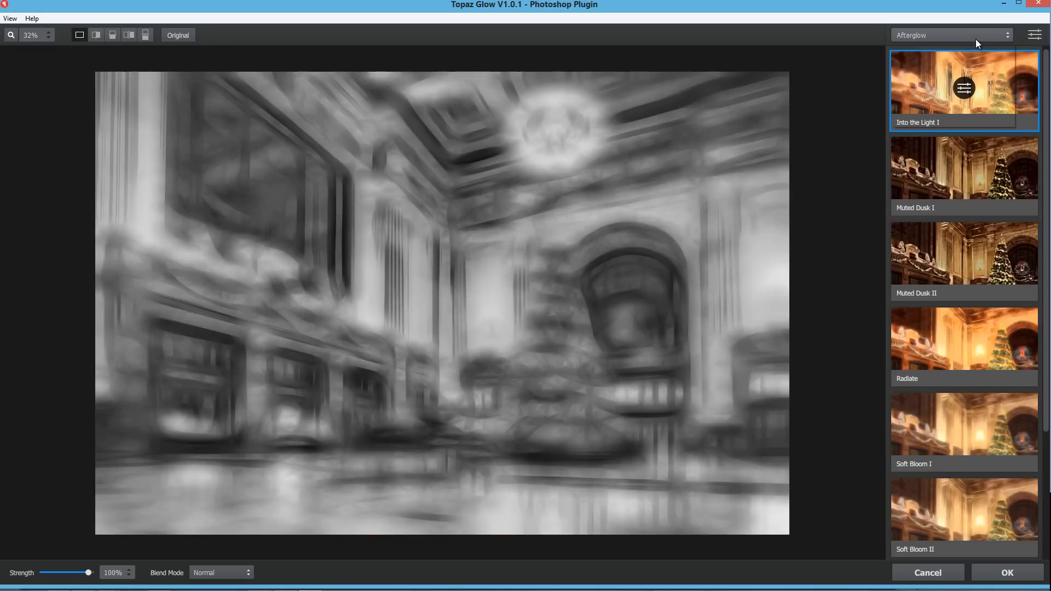
click(976, 38)
click(926, 76)
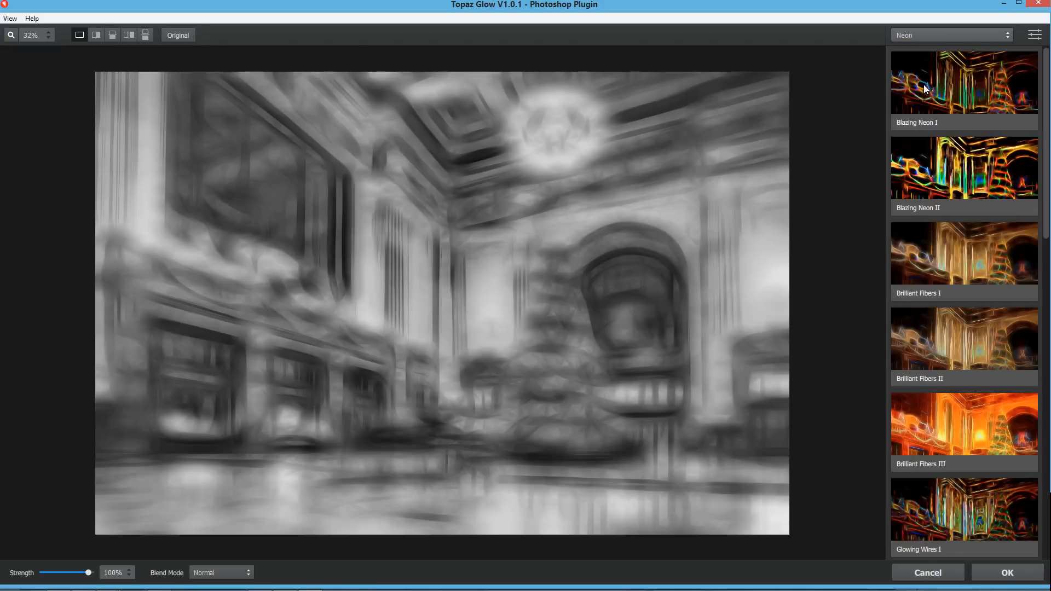
Step: Preview the Neon presets Blazing Neon I, Blazing Neon II, Brilliant Fibers I and Glowing Wires I on the image
click(924, 85)
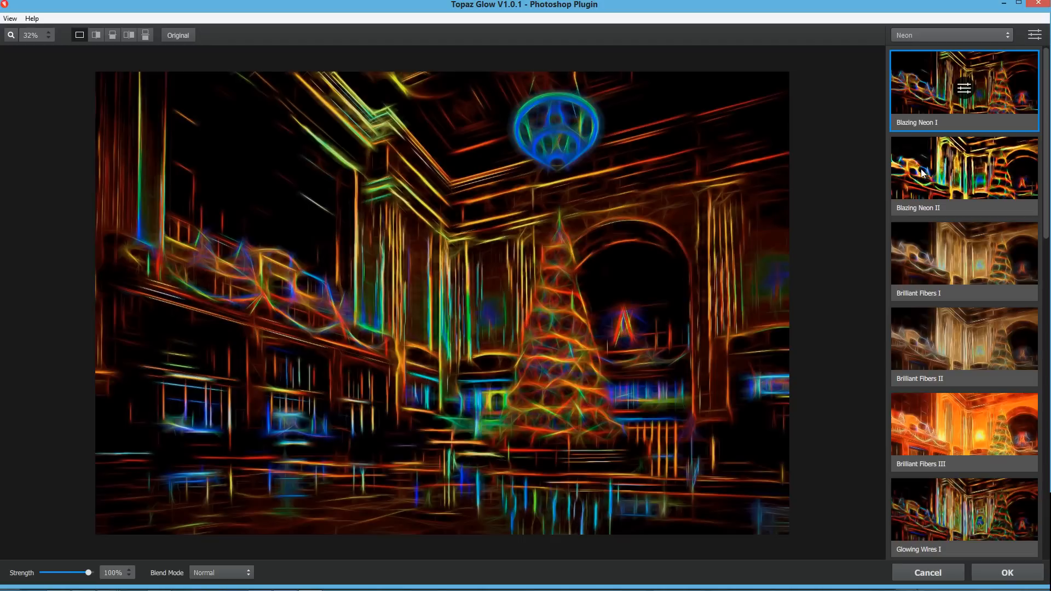
click(924, 172)
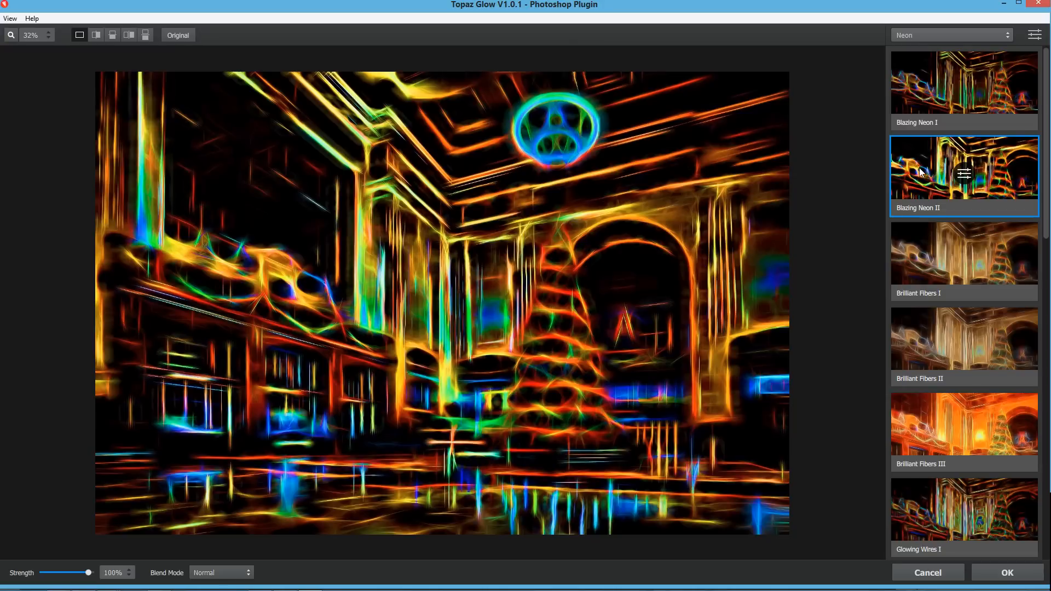
click(950, 278)
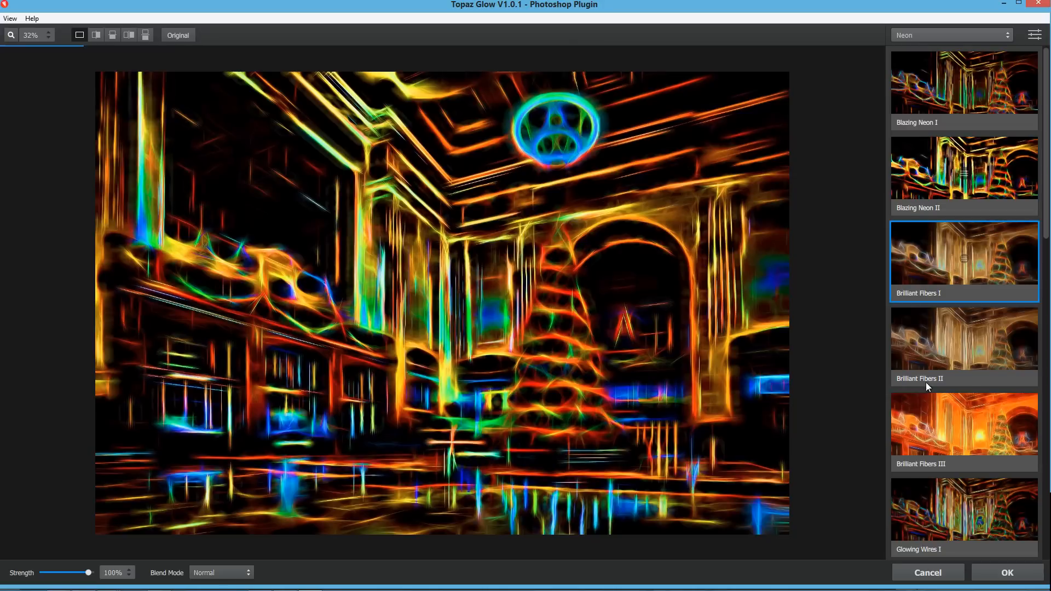
scroll(924, 350, down, 3)
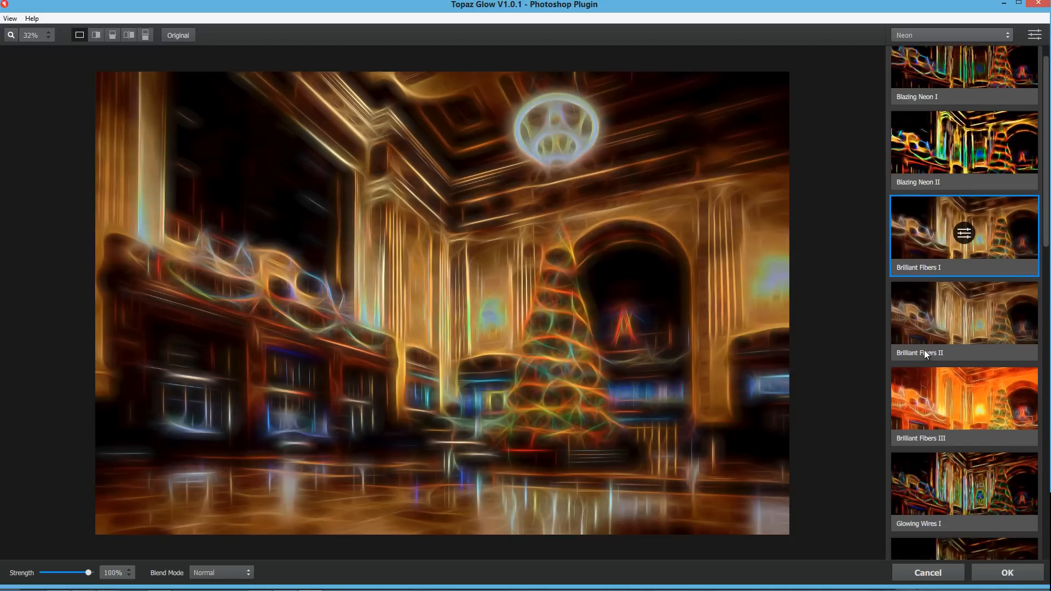
click(927, 398)
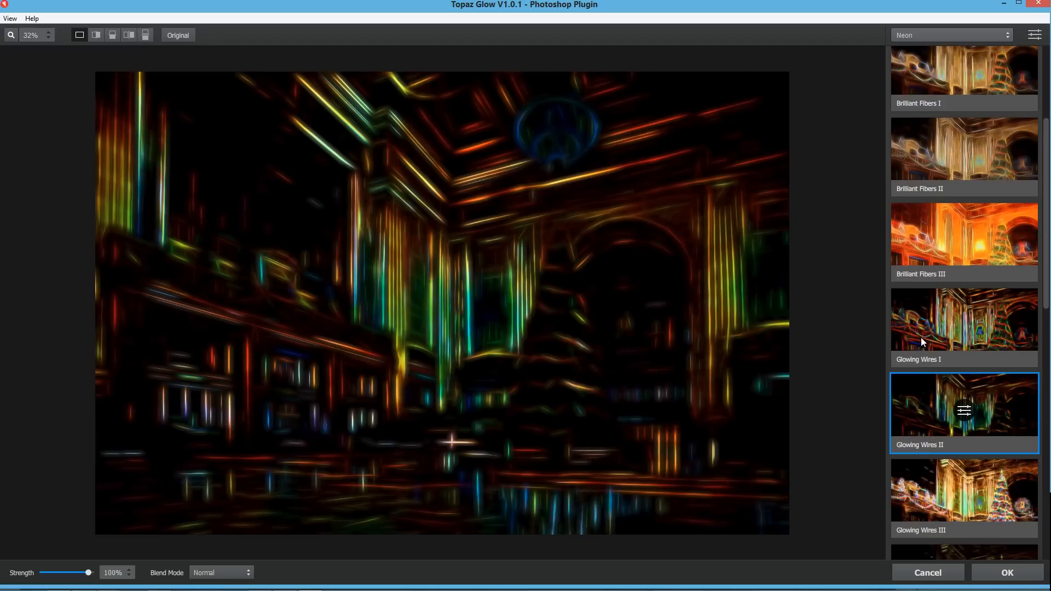
click(922, 336)
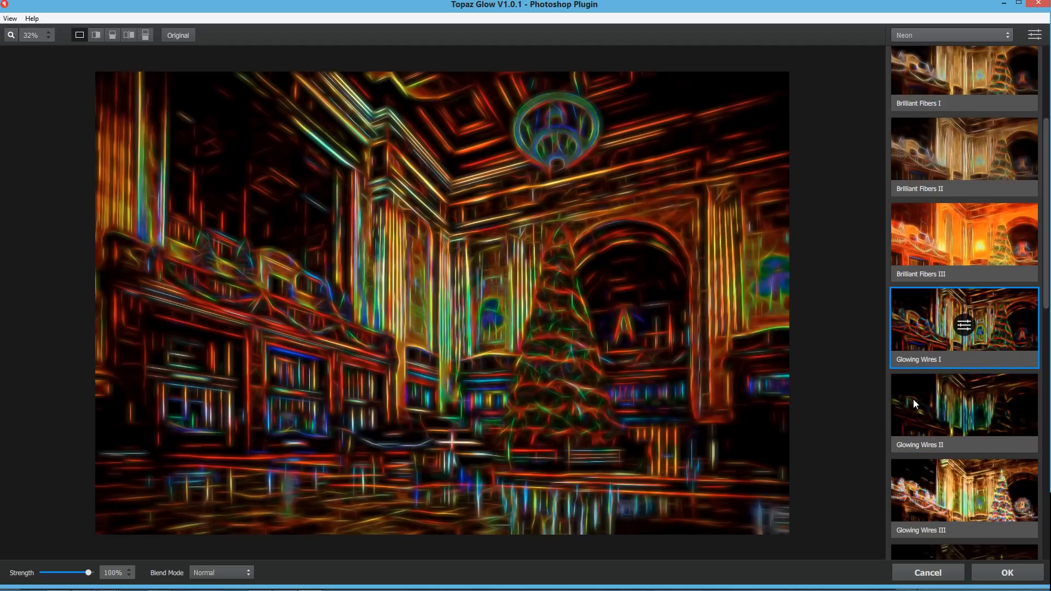
Step: Apply the Glowing Wires II preset and set the glow's blend mode to Screen
click(913, 401)
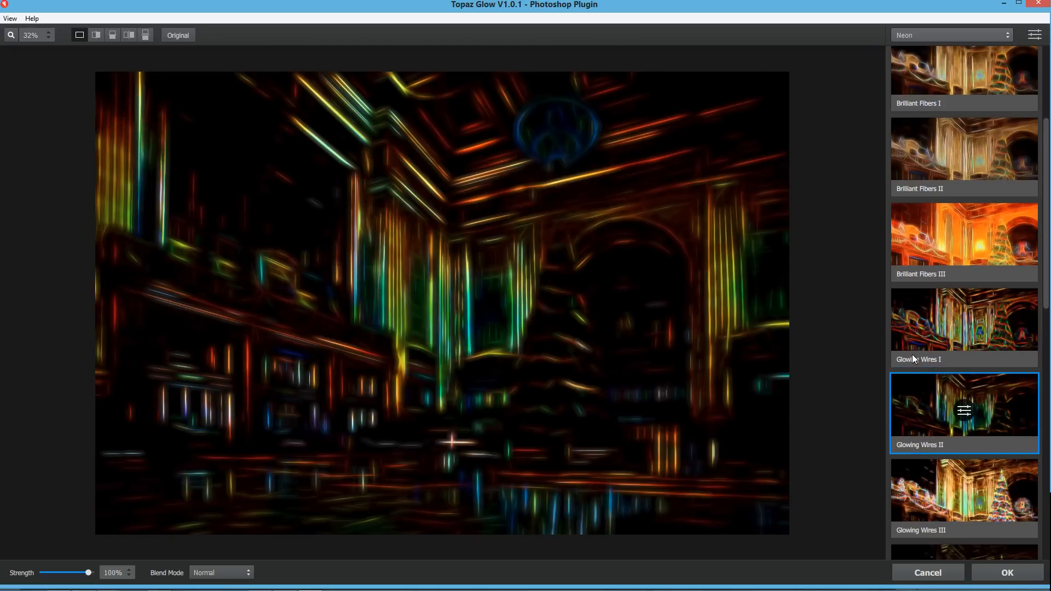
scroll(913, 356, down, 4)
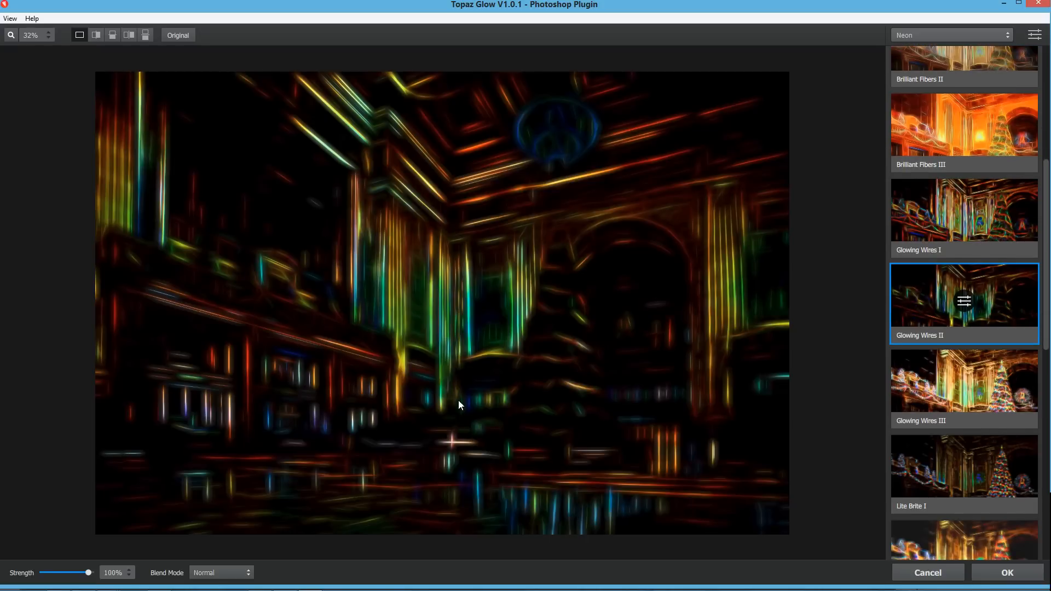
click(215, 572)
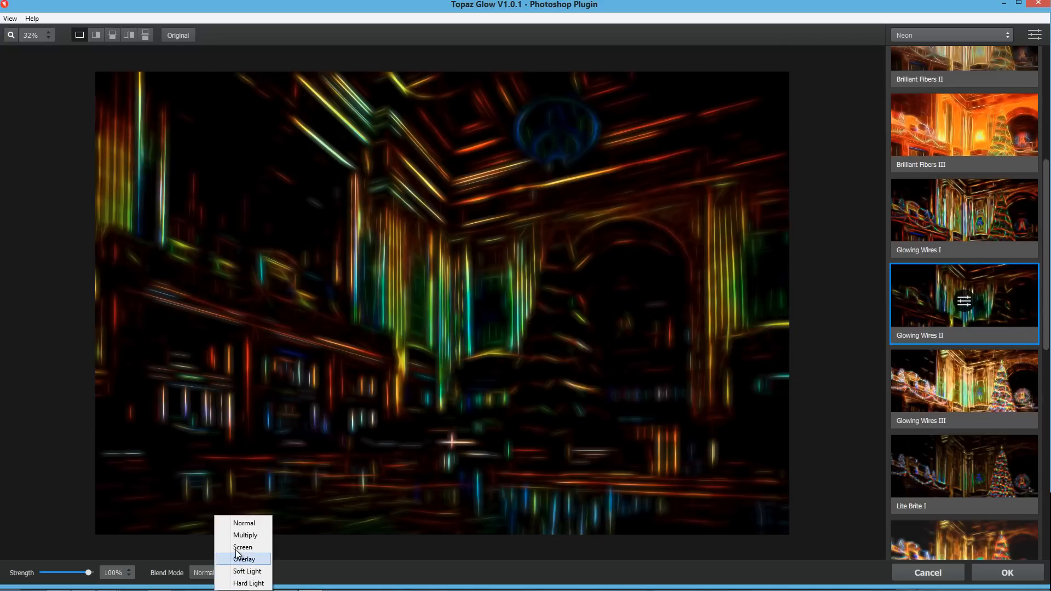
click(236, 548)
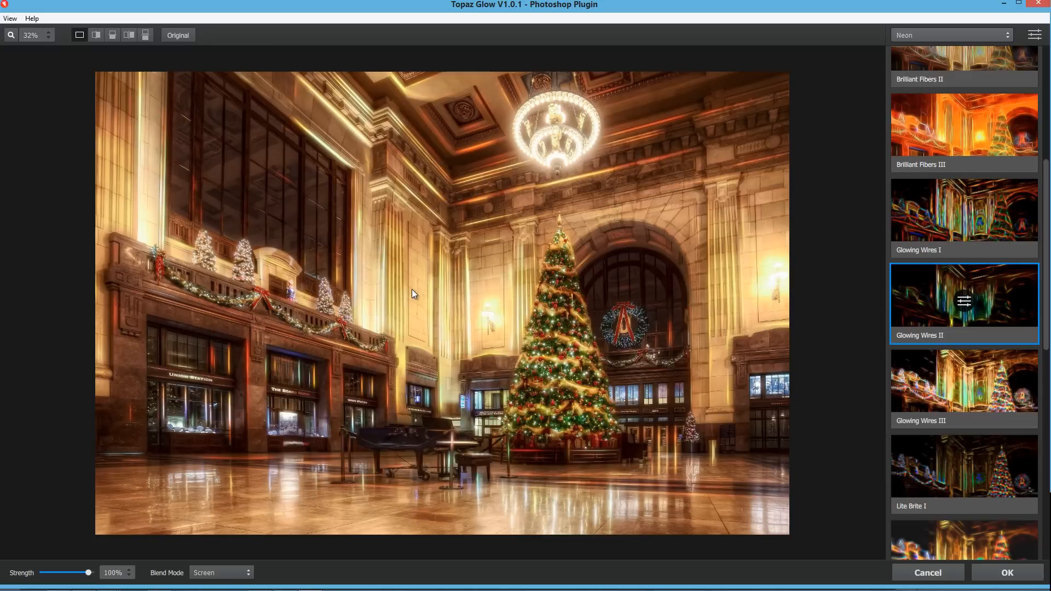
Step: Compare the glow with the original image and inspect the light streaks around the ceiling and columns at 100% zoom
click(468, 342)
click(468, 342)
click(468, 341)
click(457, 229)
click(484, 218)
click(491, 252)
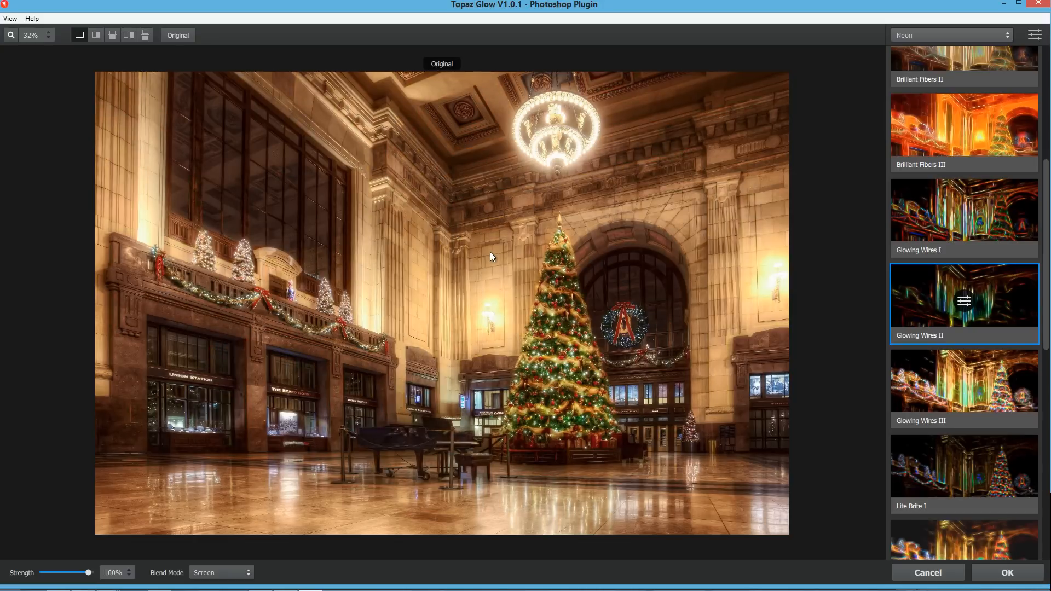
click(491, 251)
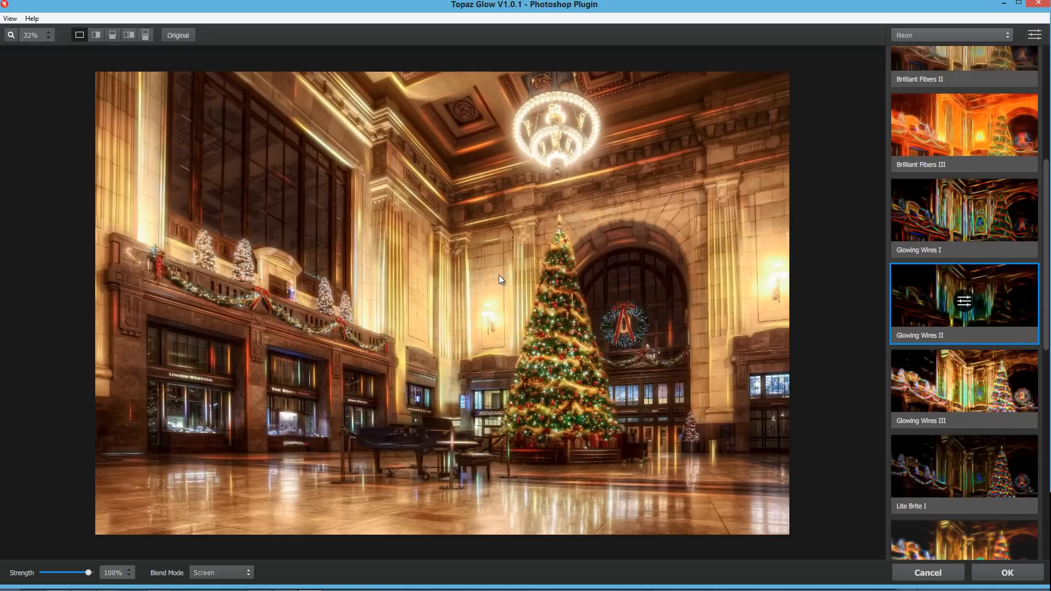
drag(498, 275, 498, 275)
click(20, 42)
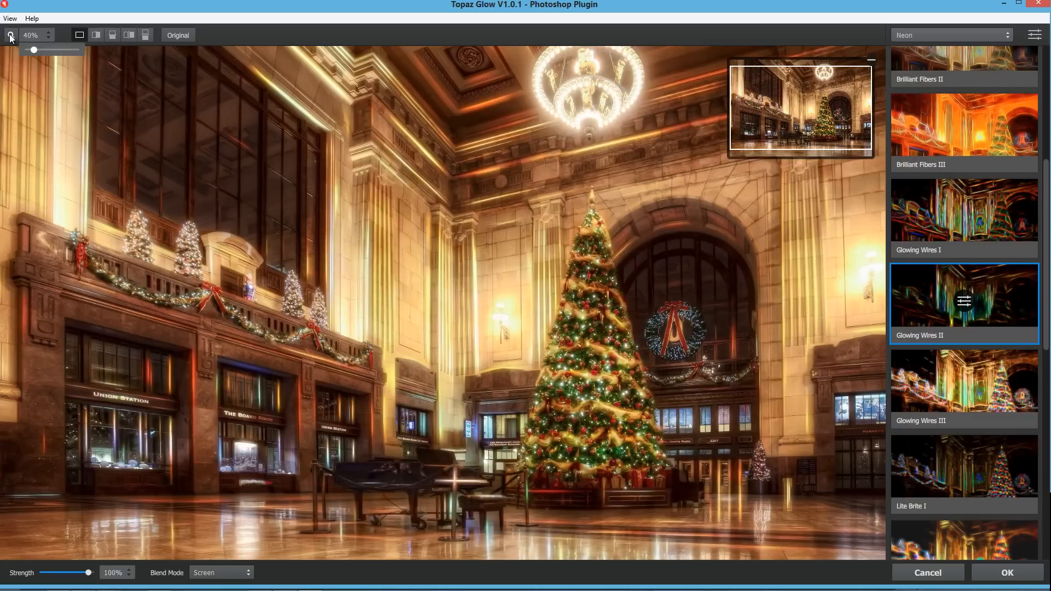
drag(503, 221, 479, 534)
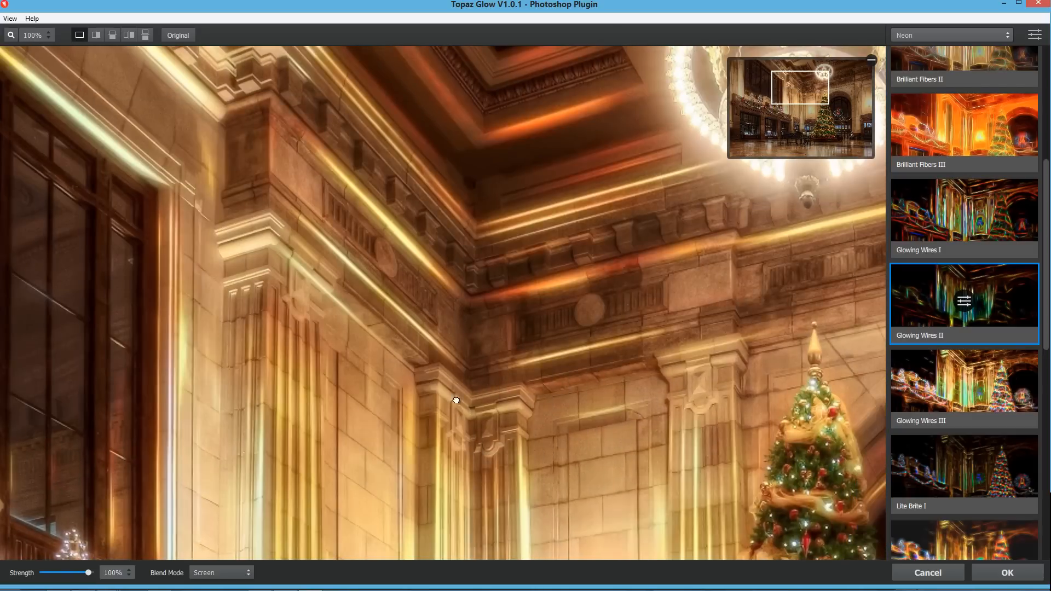
drag(458, 399, 425, 412)
click(485, 350)
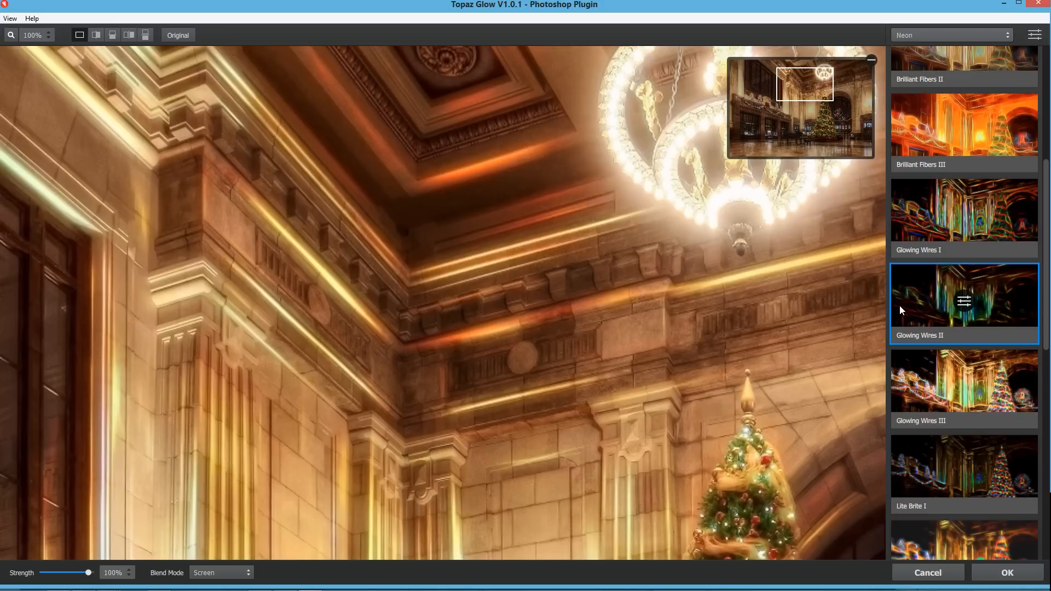
click(597, 330)
Step: Open the adjustment settings of the Glowing Wires II preset with the tree and storefronts in view
click(964, 303)
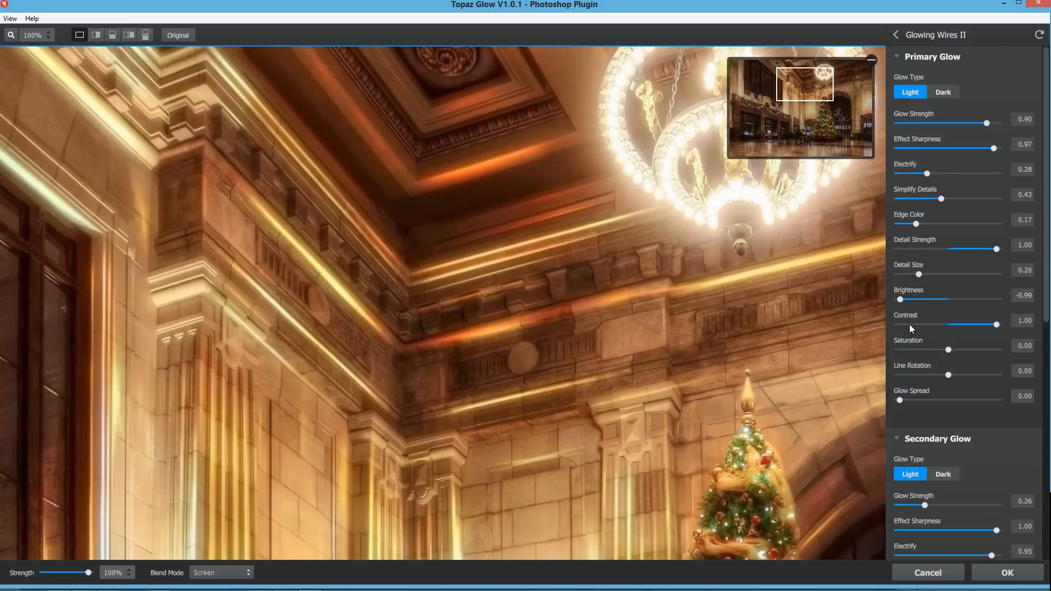
scroll(541, 408, down, 3)
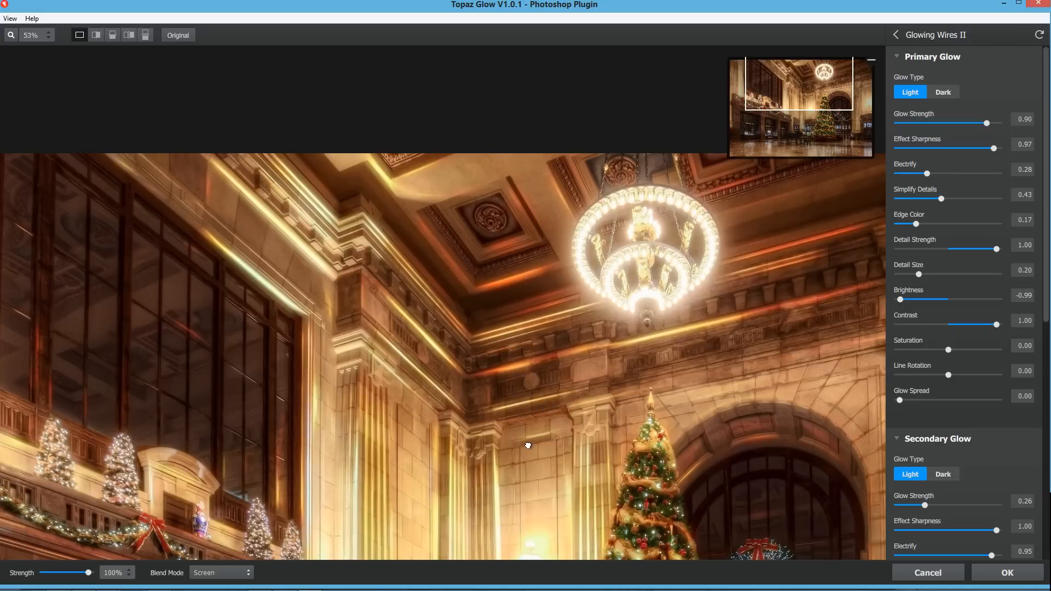
drag(526, 440, 497, 185)
drag(560, 323, 666, 315)
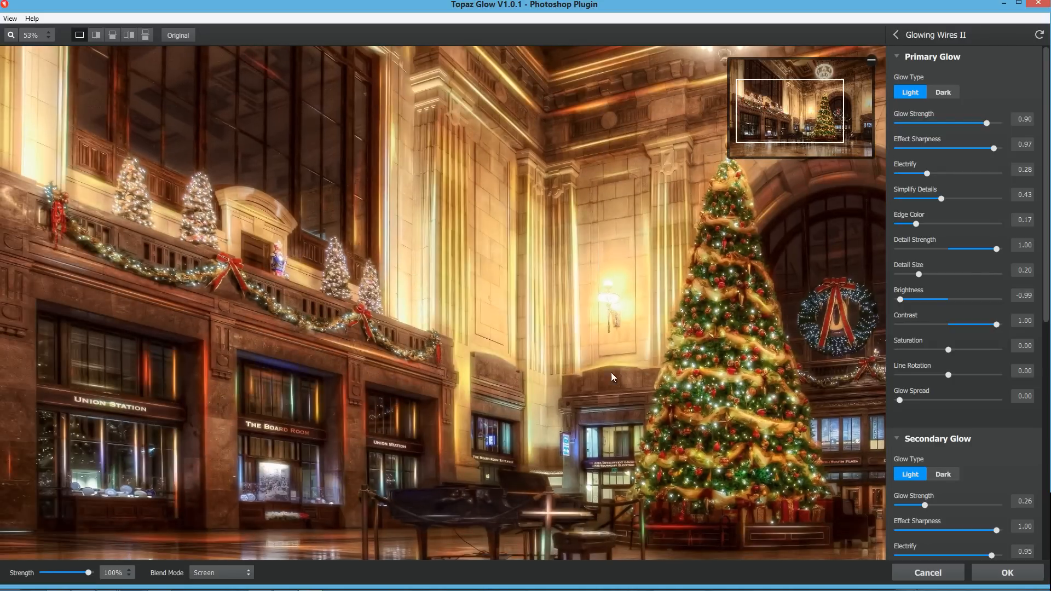
Step: Try an aqua saturation of 1.00 and an aqua hue of 0.68 in the glow's color settings, and return both to near zero
click(898, 61)
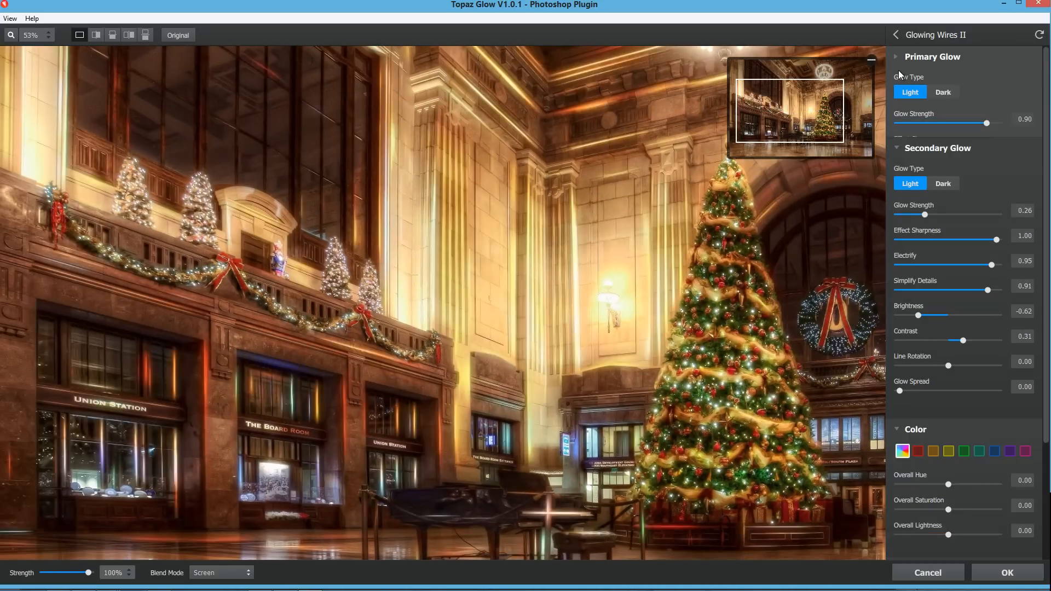
click(921, 71)
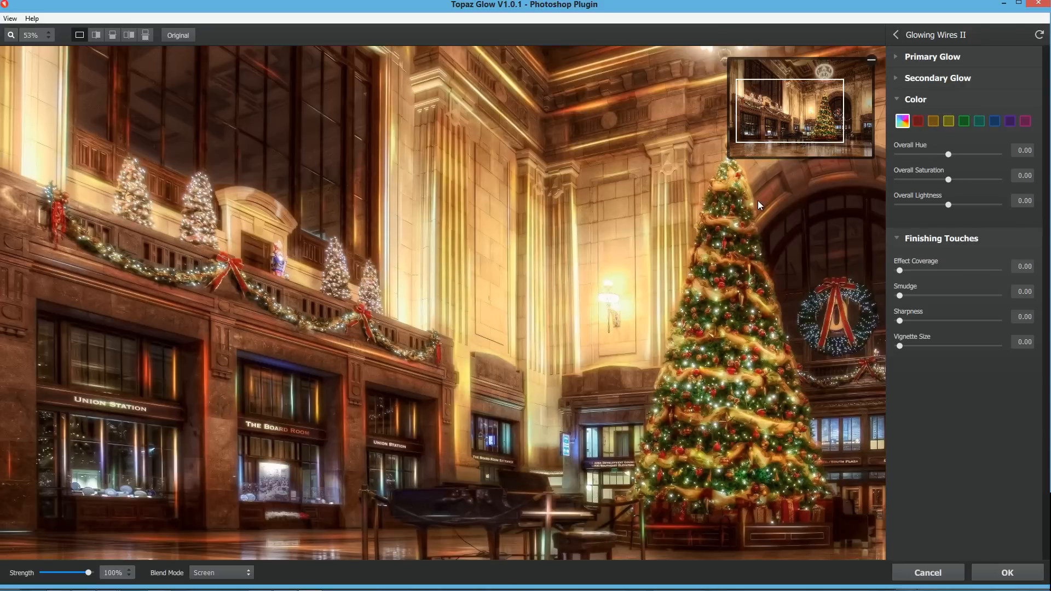
click(980, 121)
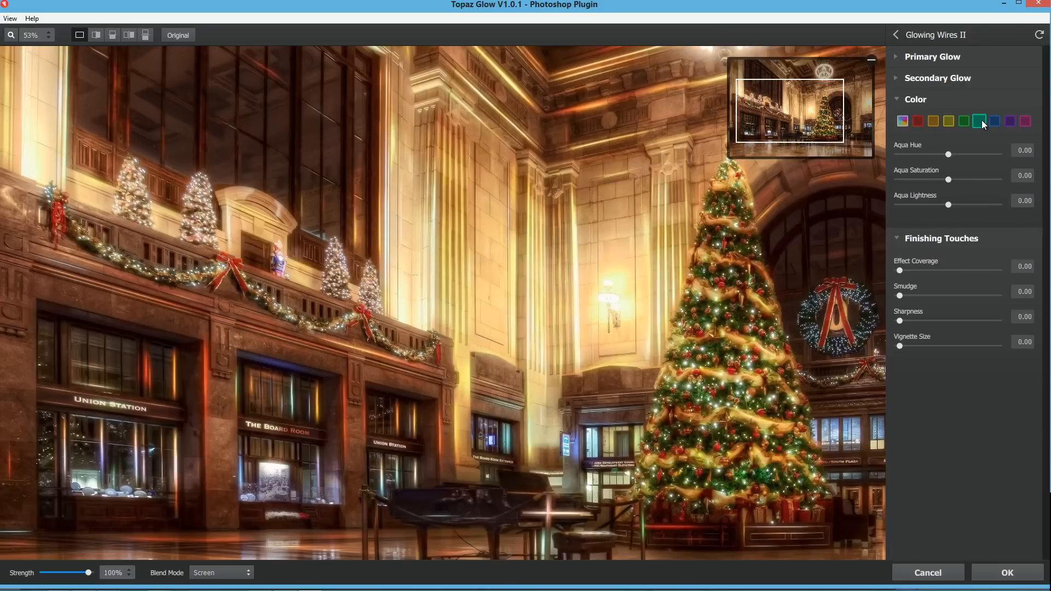
drag(941, 182, 997, 181)
click(979, 154)
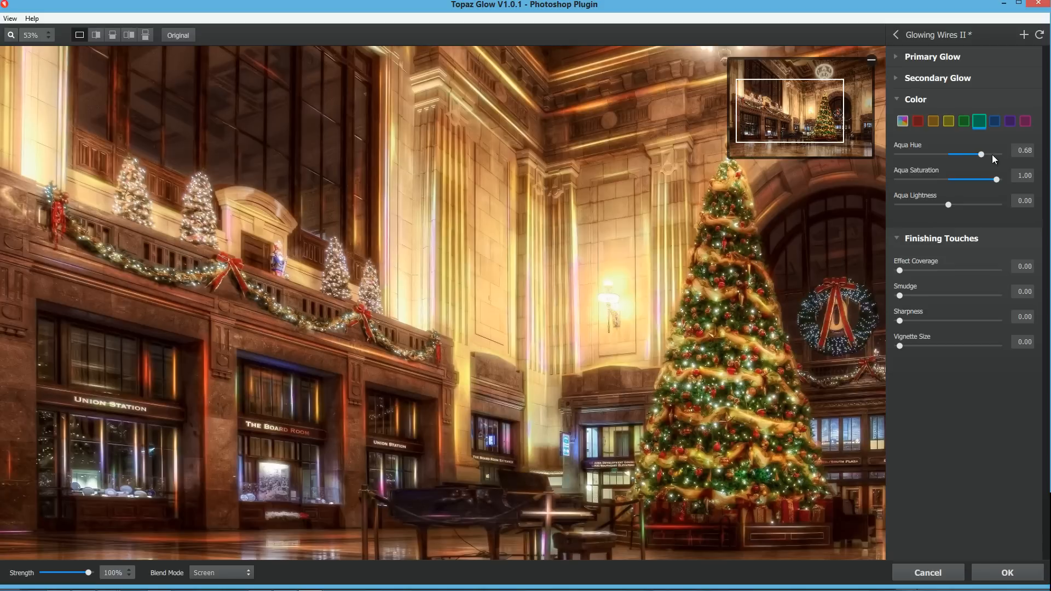
drag(991, 155, 950, 156)
click(951, 180)
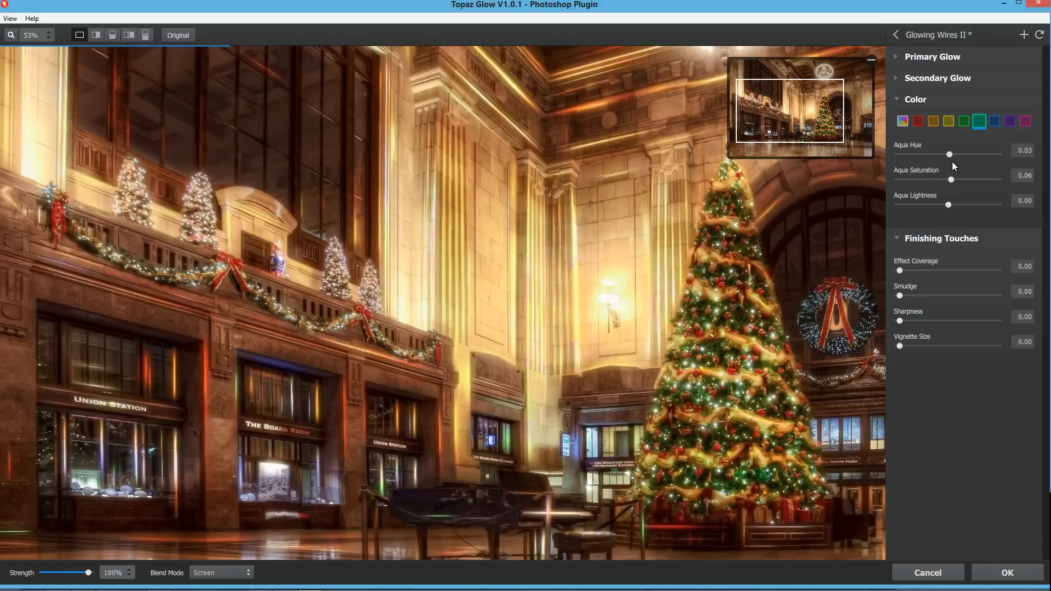
Step: Try a yellow saturation of 0.66, hue of 0.02 and lightness of -1.00 on the glow, and compare with the original image
click(947, 122)
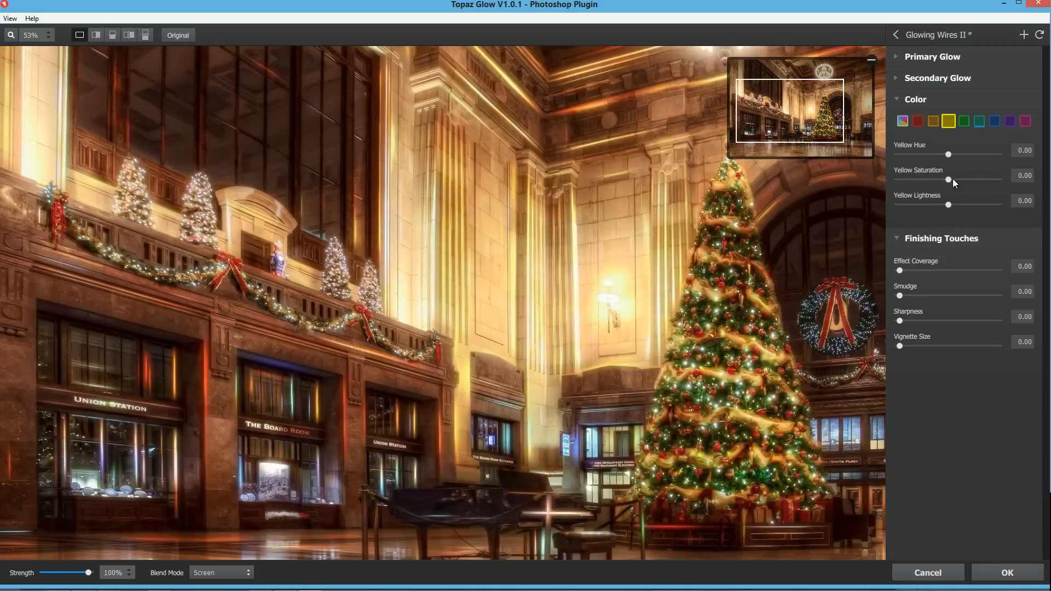
drag(953, 178, 983, 176)
click(974, 153)
click(949, 154)
drag(948, 206, 900, 203)
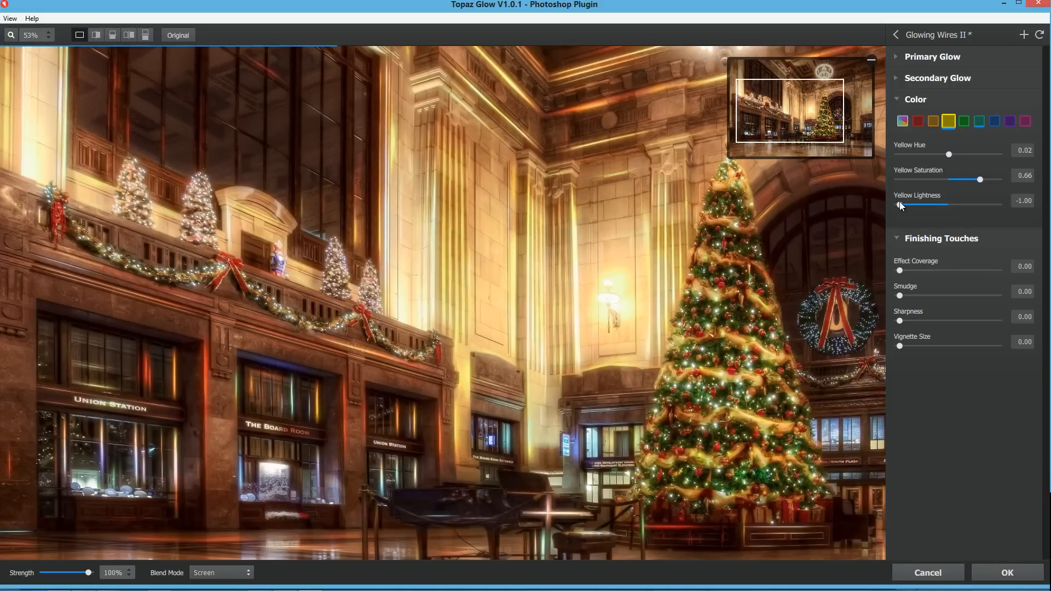
click(757, 225)
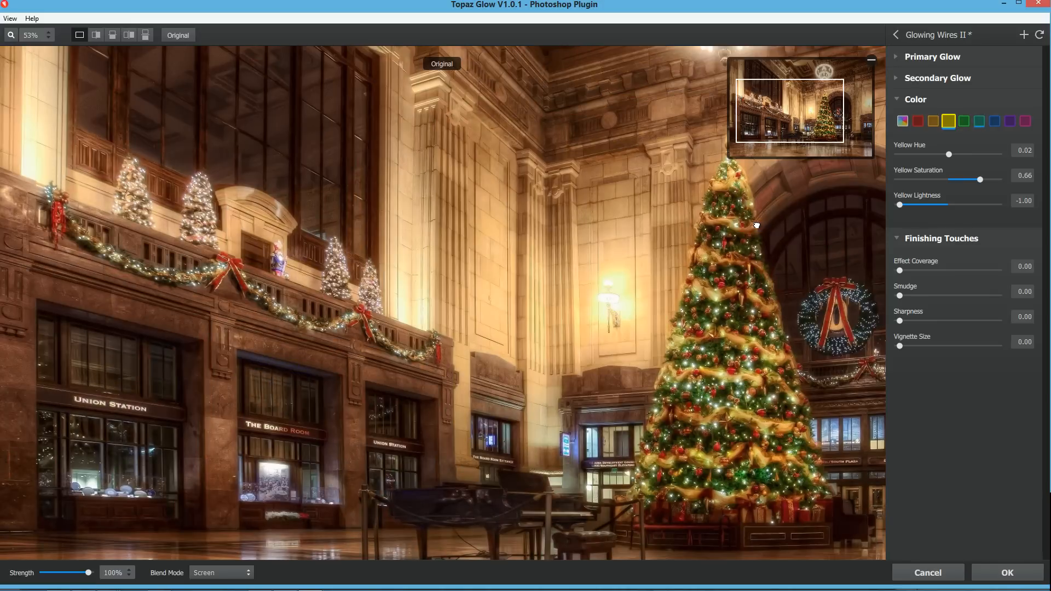
click(757, 224)
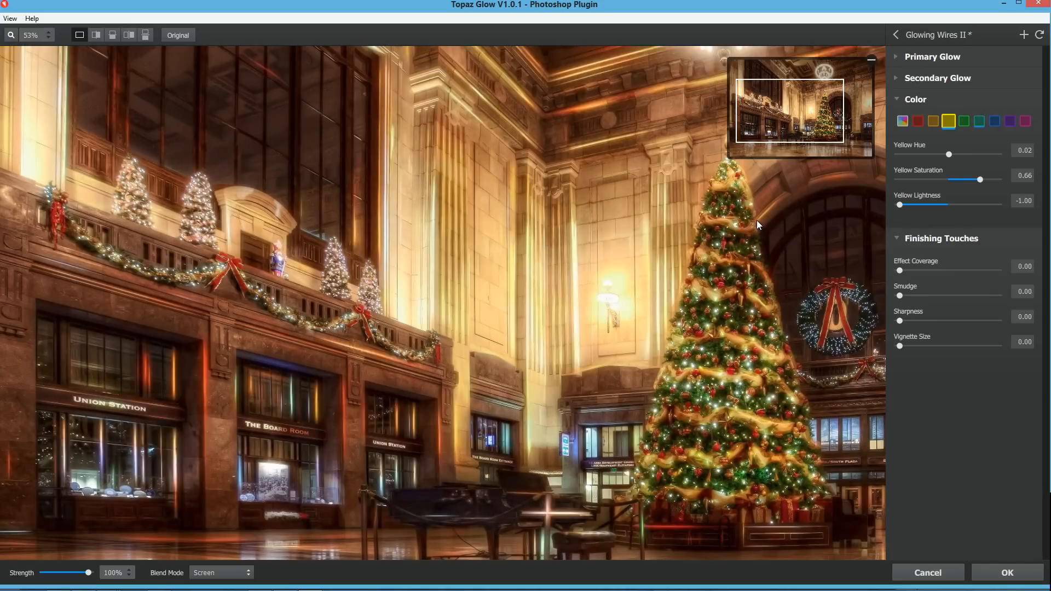
Step: Set the glow's overall saturation to -1.00 and bring the yellow saturation to 0.02 and yellow lightness to 0.01
click(902, 121)
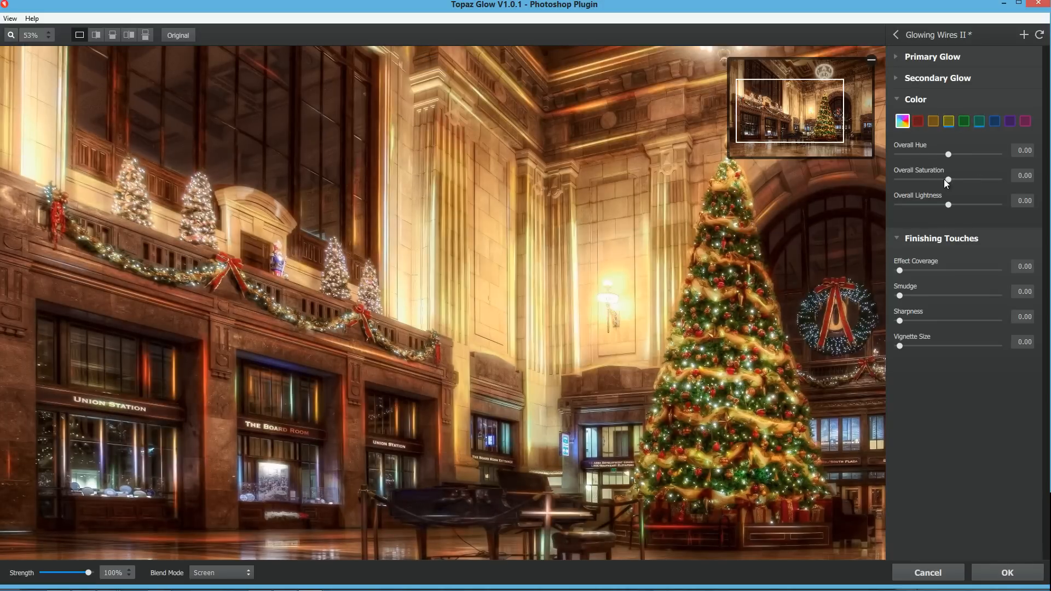
drag(917, 187, 880, 183)
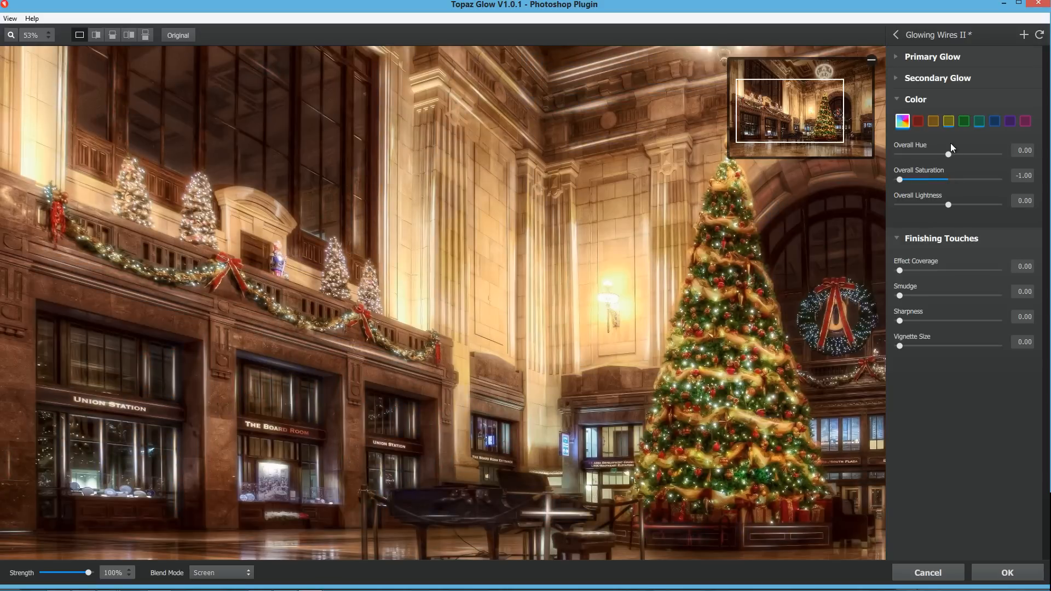
click(949, 123)
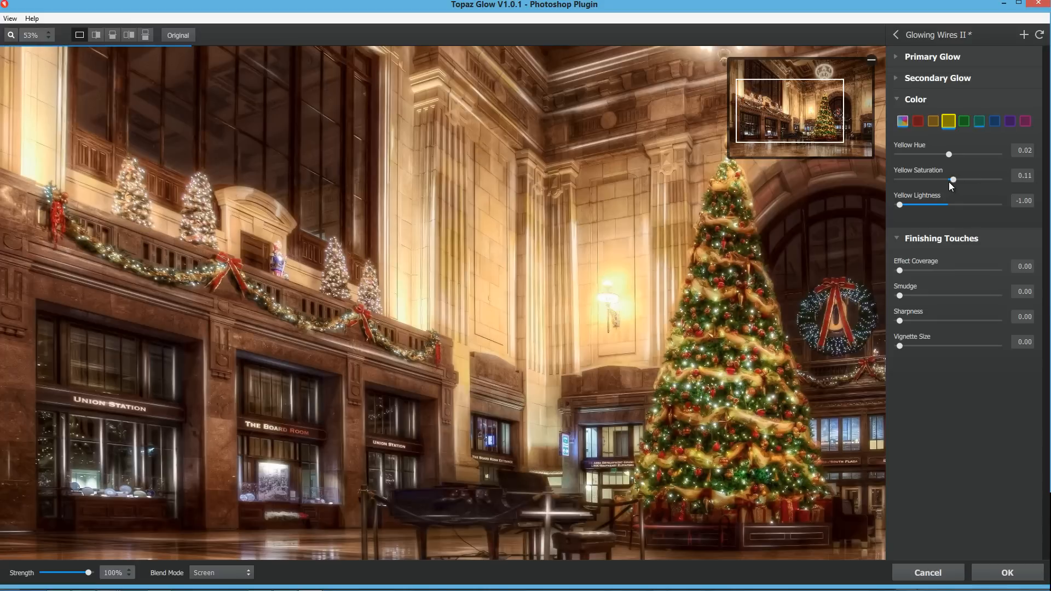
mouse_move(949, 205)
mouse_down()
mouse_move(899, 206)
mouse_move(948, 206)
mouse_up()
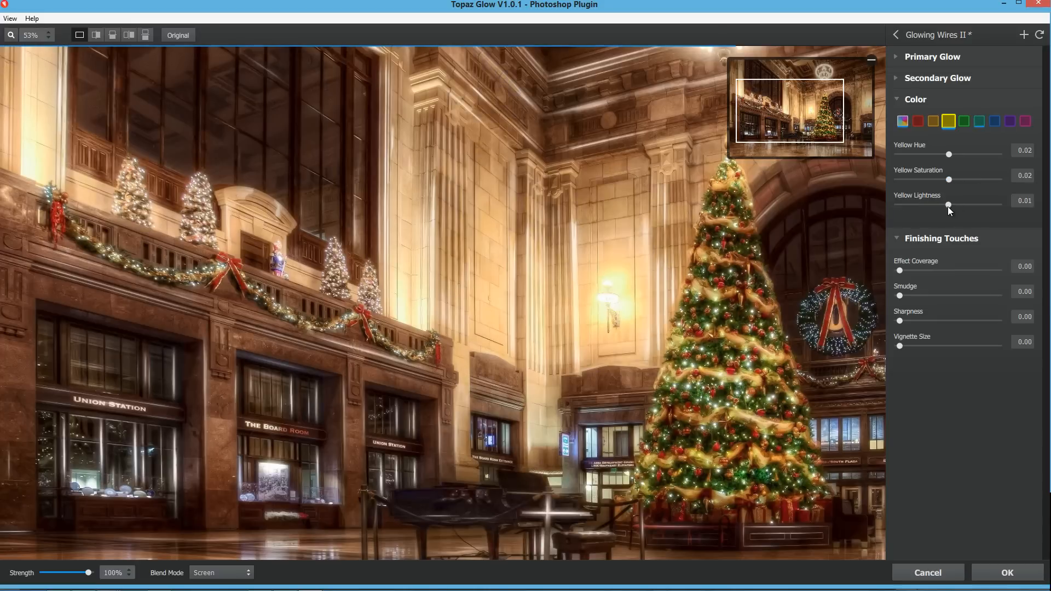
click(902, 123)
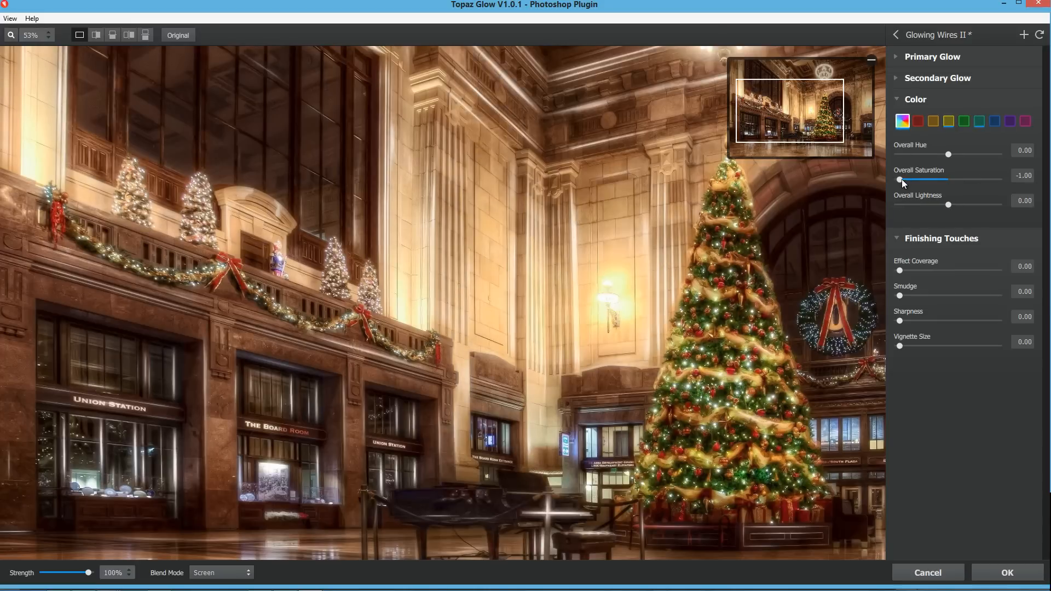
Step: Compare the desaturated glow with the original image
click(635, 261)
click(635, 261)
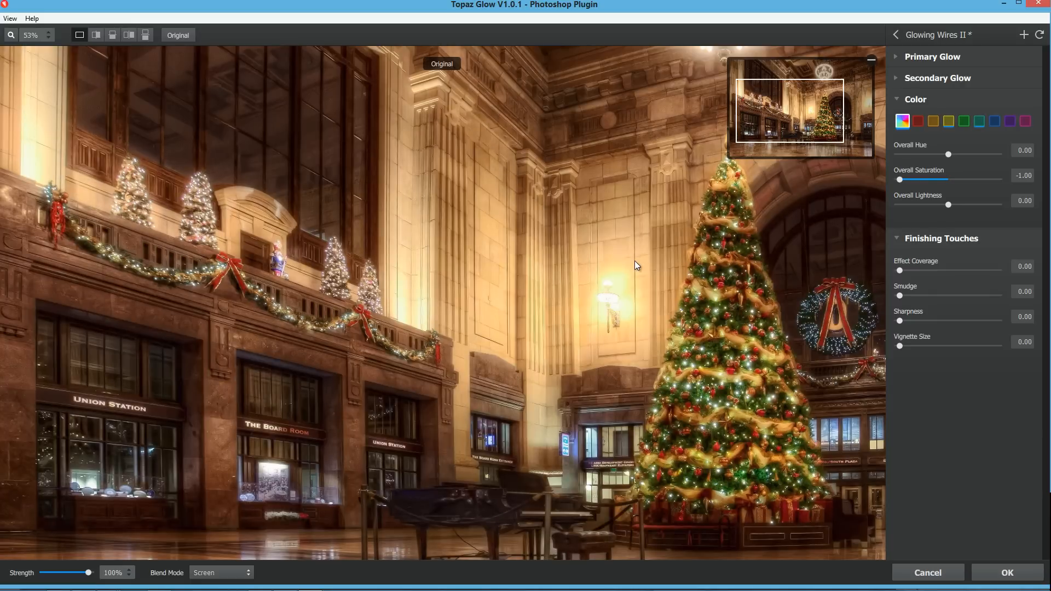
click(636, 261)
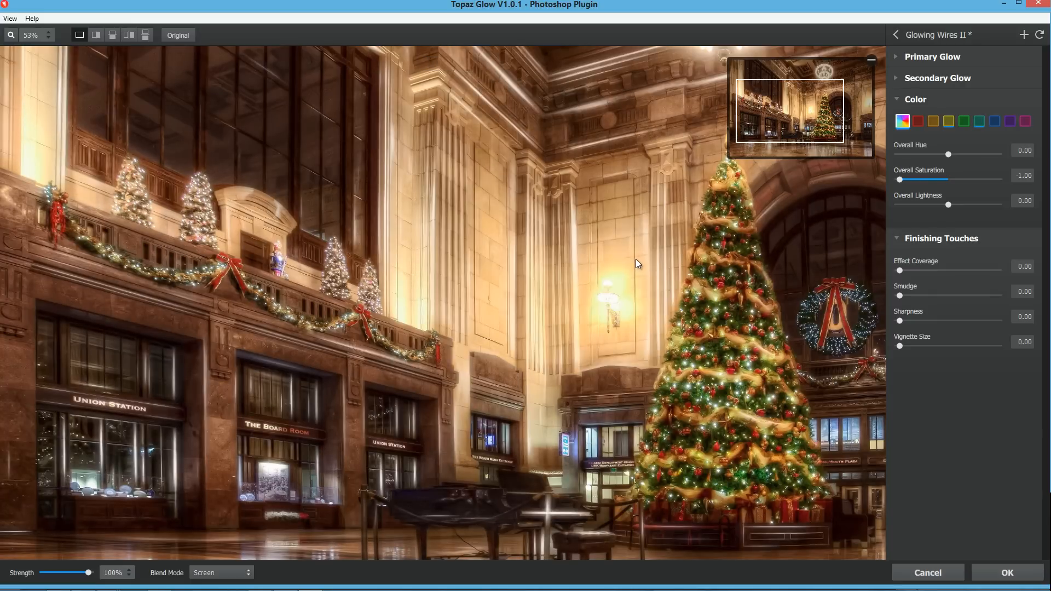
click(638, 257)
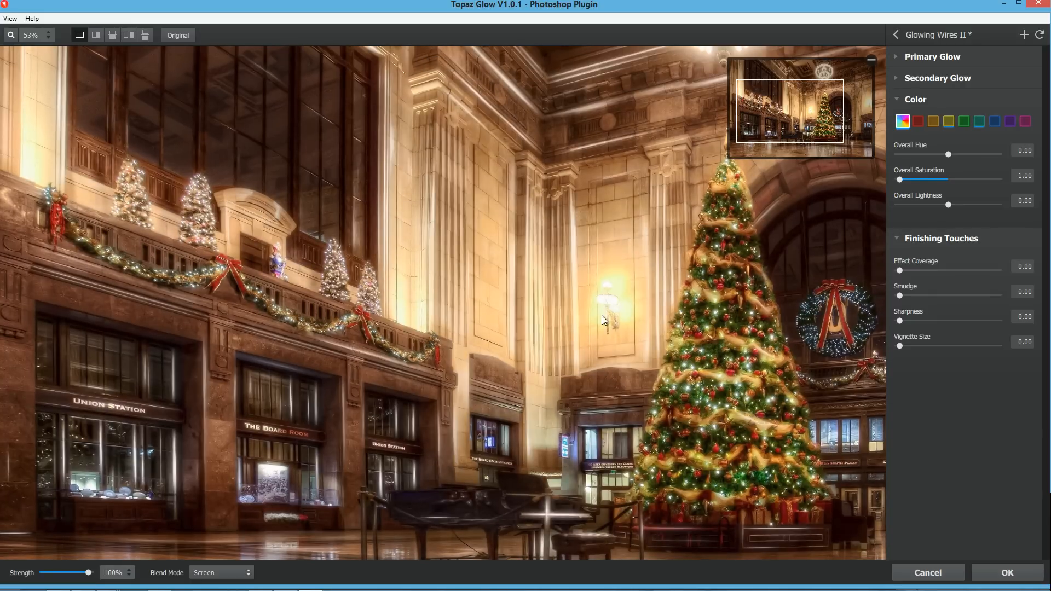
Step: Reduce the effect's overall strength to 72% while viewing the piano and polished floor
drag(608, 390, 554, 213)
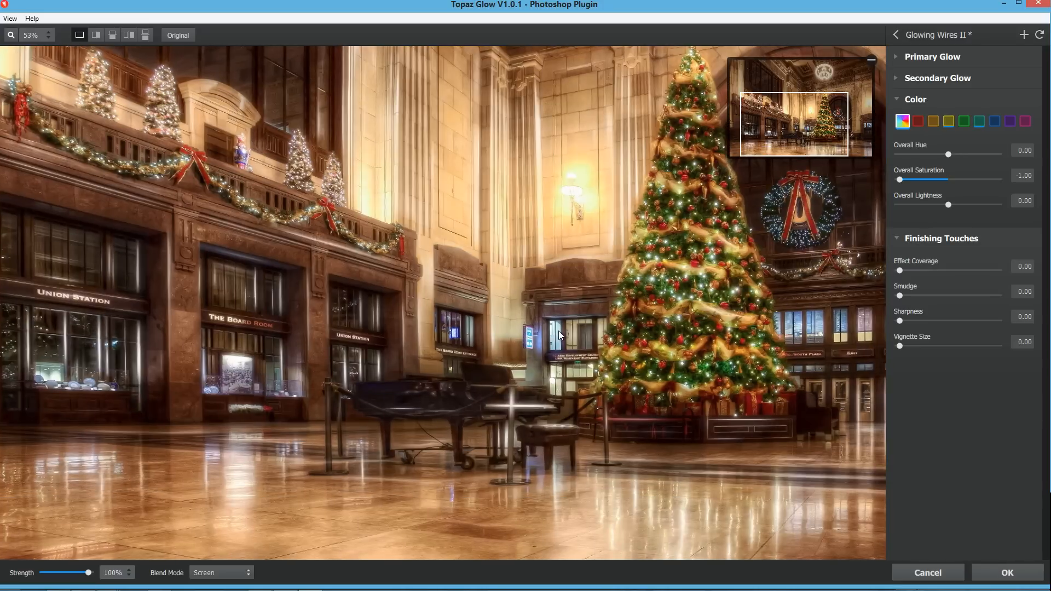
click(527, 354)
click(71, 576)
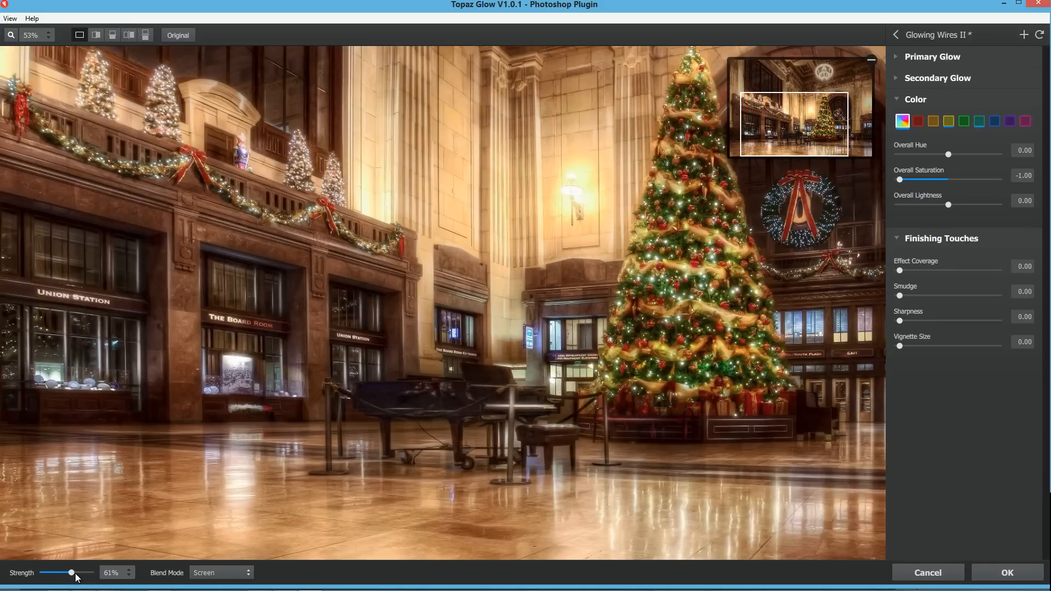
click(76, 574)
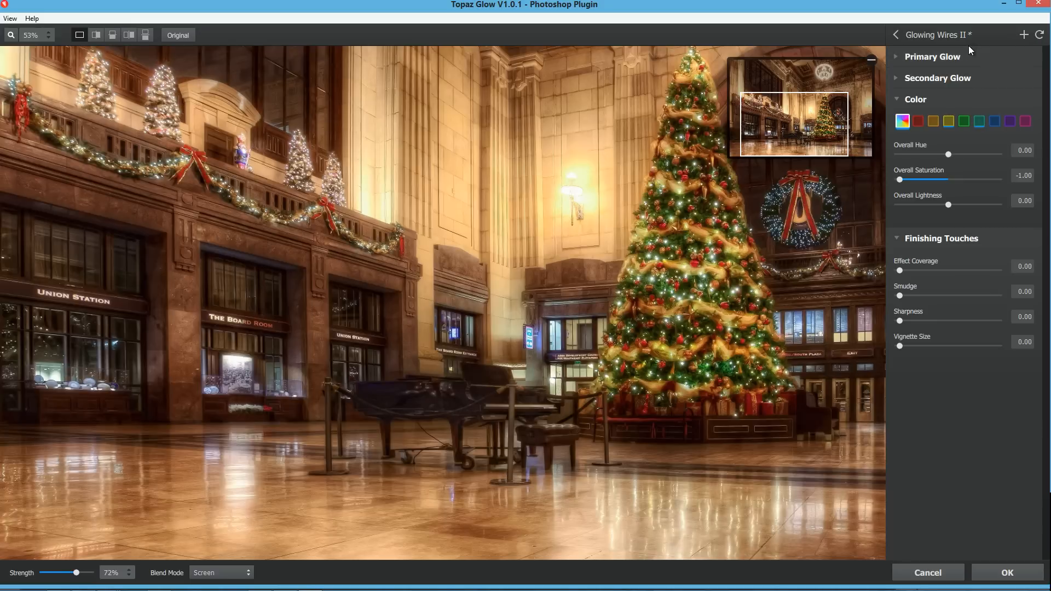
Step: Expand the Primary and Secondary Glow settings, and show the glow alone using Normal blending at 100% strength over the whole image
click(894, 77)
click(897, 63)
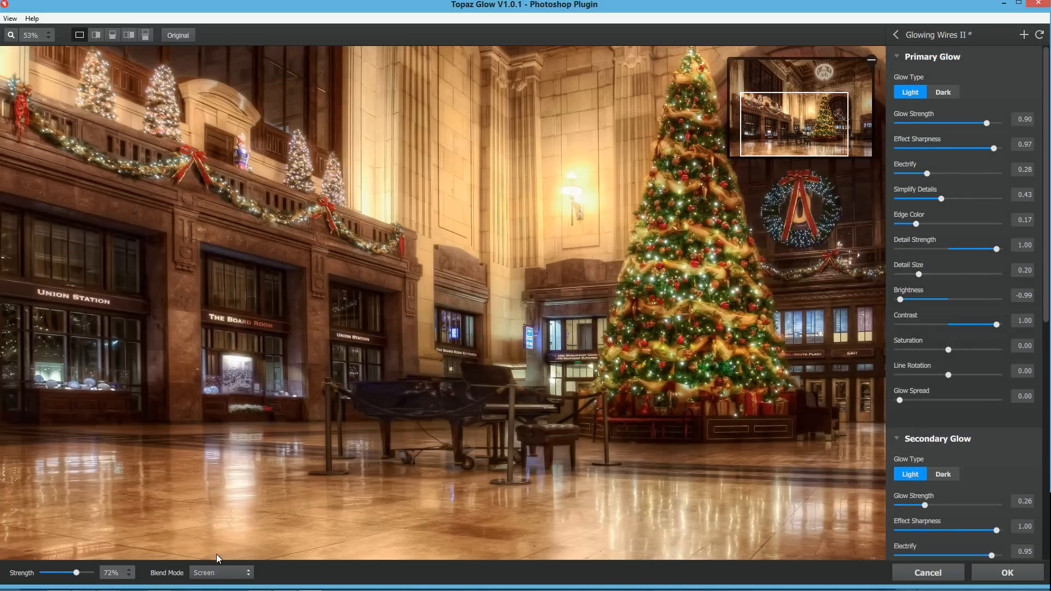
click(224, 569)
click(257, 523)
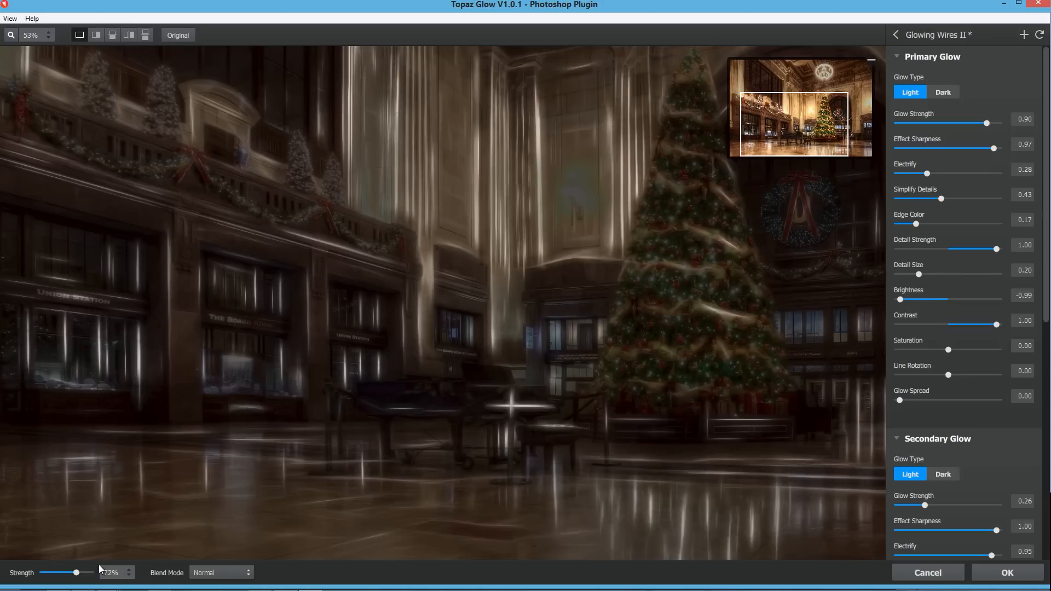
drag(76, 573, 107, 572)
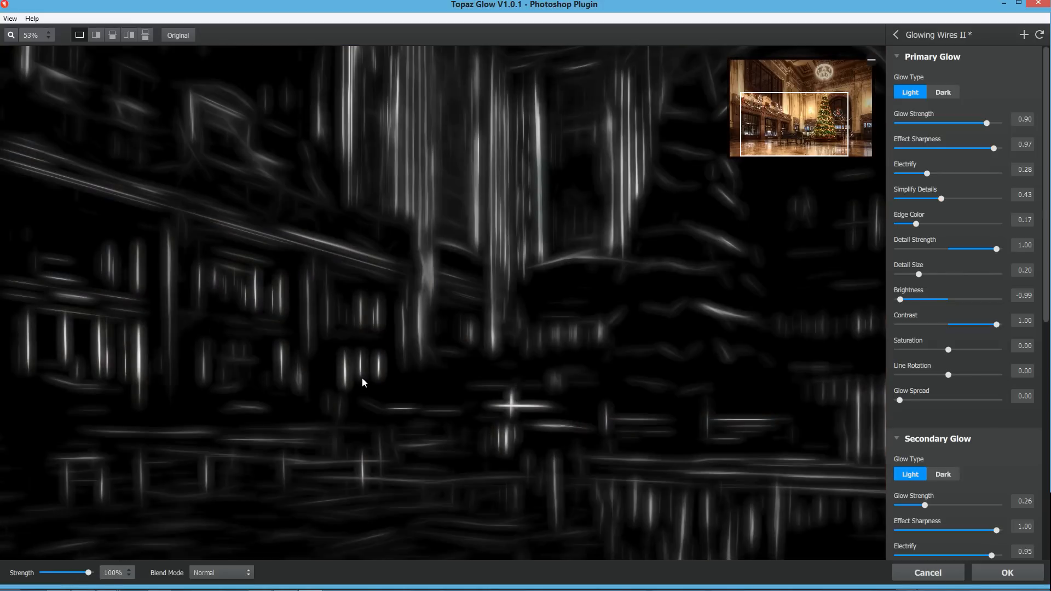
scroll(363, 378, down, 3)
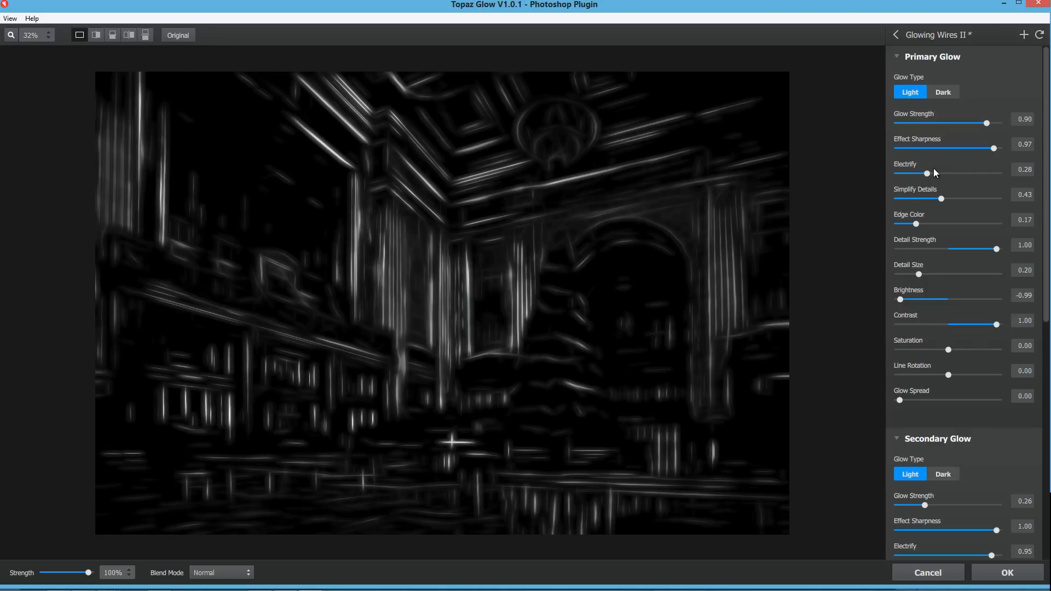
Step: Set the Primary Glow's Electrify to 1.00 and the blend mode to Screen, checking the result against the original and an Electrify of 0.27
drag(934, 171, 1007, 172)
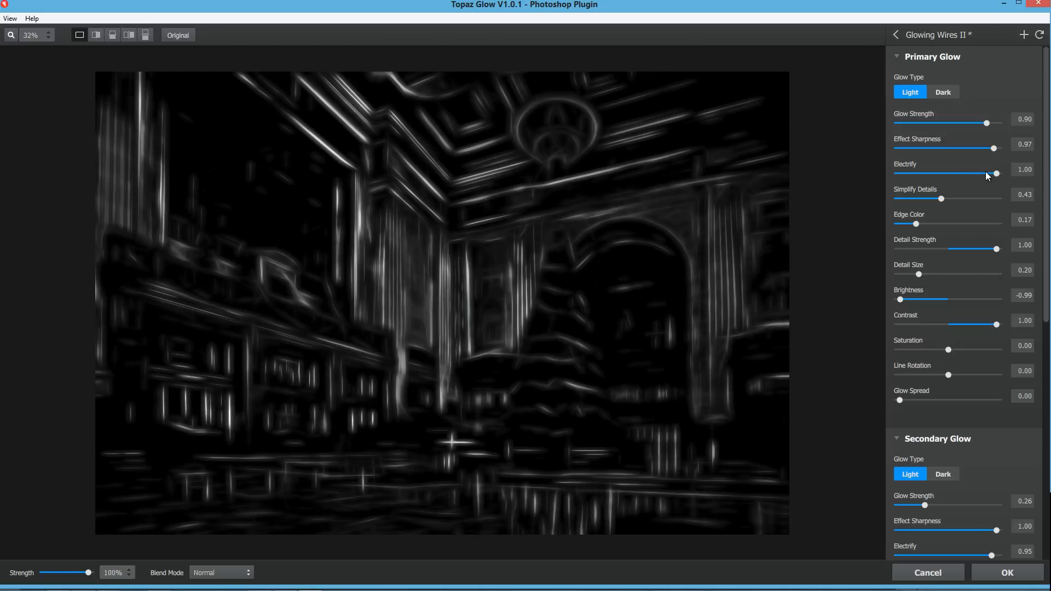
click(213, 573)
click(233, 548)
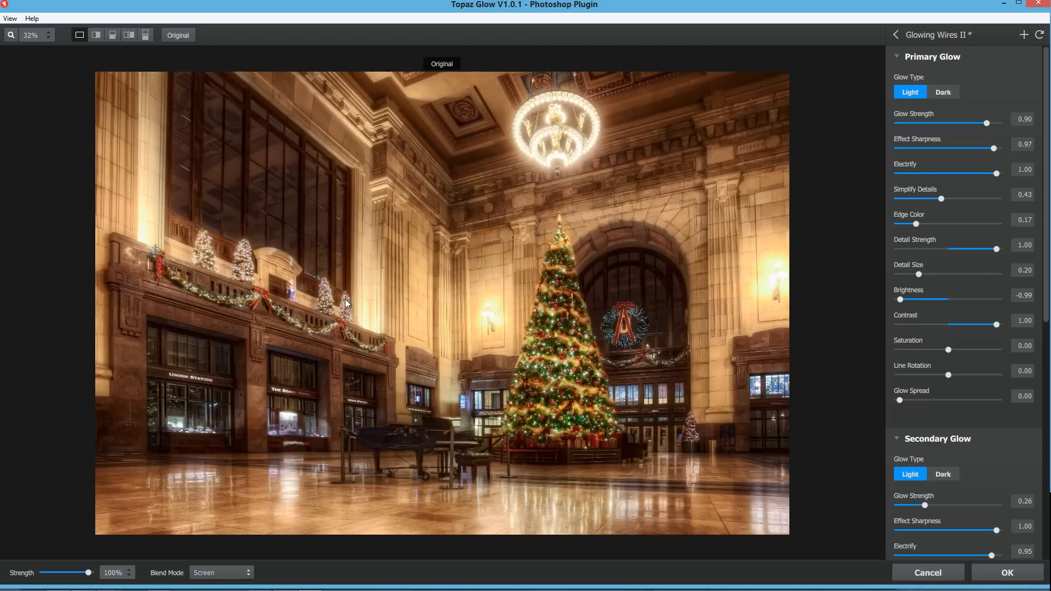
click(927, 173)
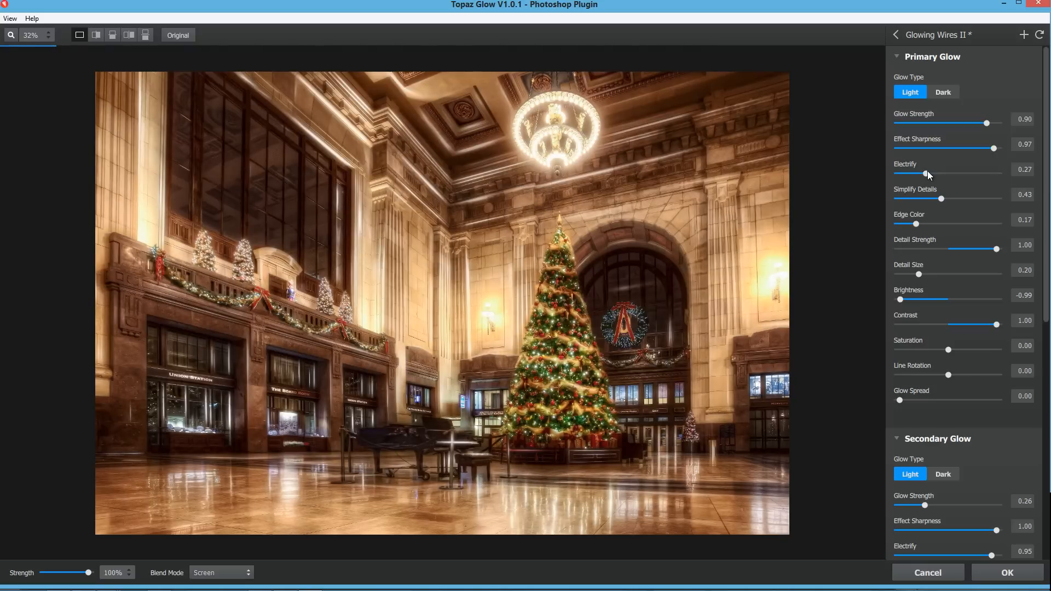
click(998, 173)
Step: Set the Primary Glow's Simplify Details to 0.00, comparing it with 0.98 in Normal blend mode
drag(941, 199, 900, 199)
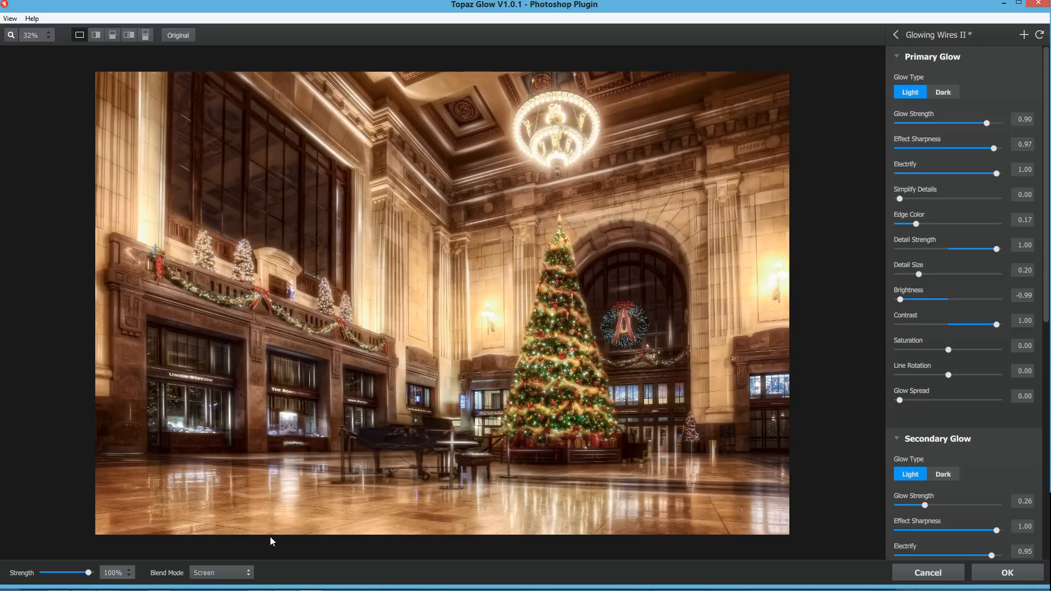
click(247, 573)
click(265, 521)
click(995, 199)
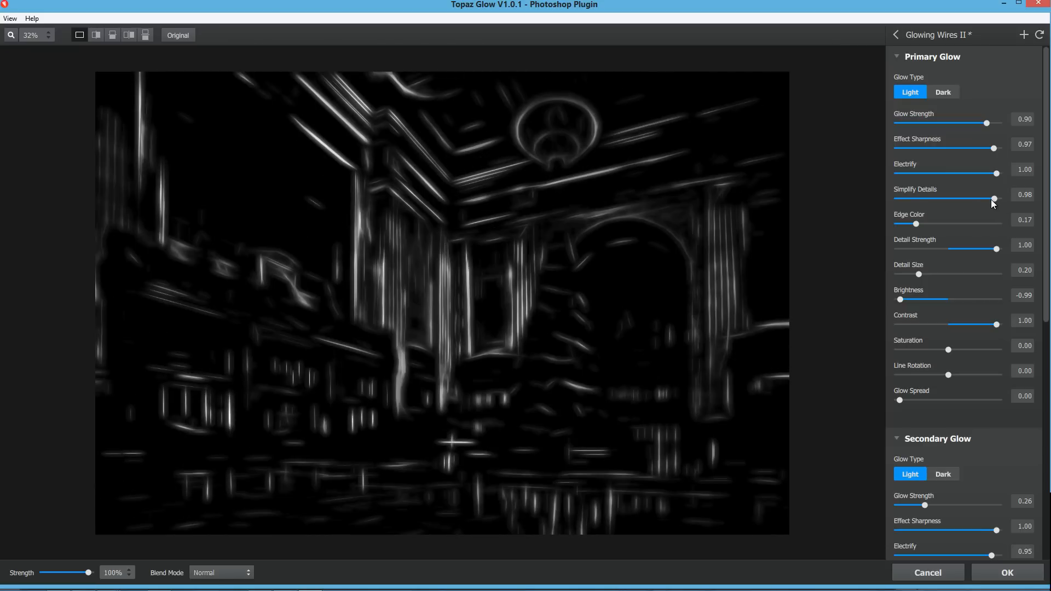
drag(993, 199, 875, 207)
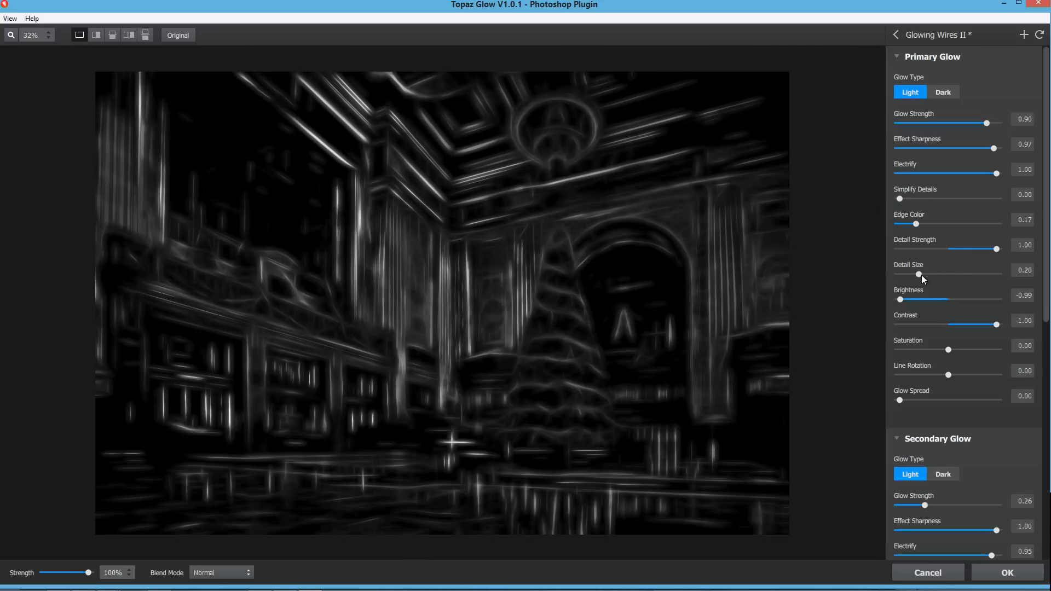
Step: Test the Primary Glow's Detail Strength at 0.32 and -0.81, set the blend mode to Screen, and set Detail Strength to 1.00
click(964, 247)
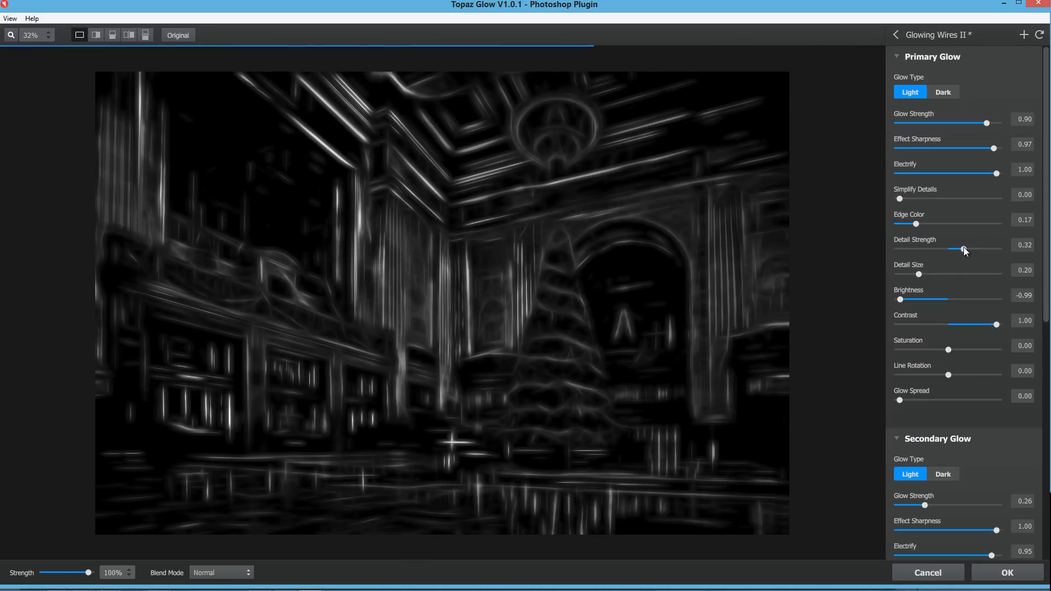
click(909, 249)
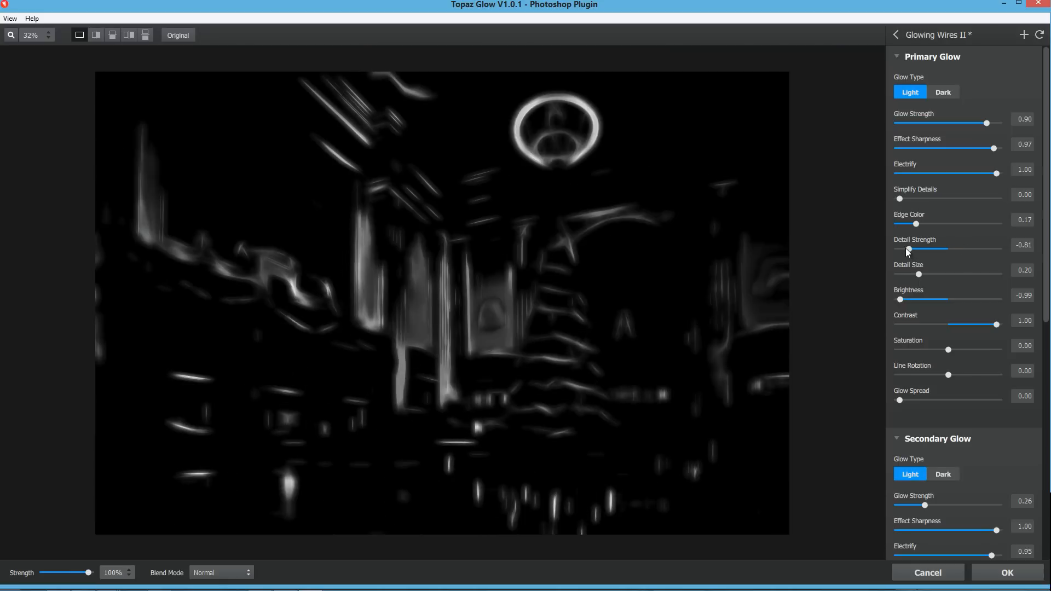
click(246, 579)
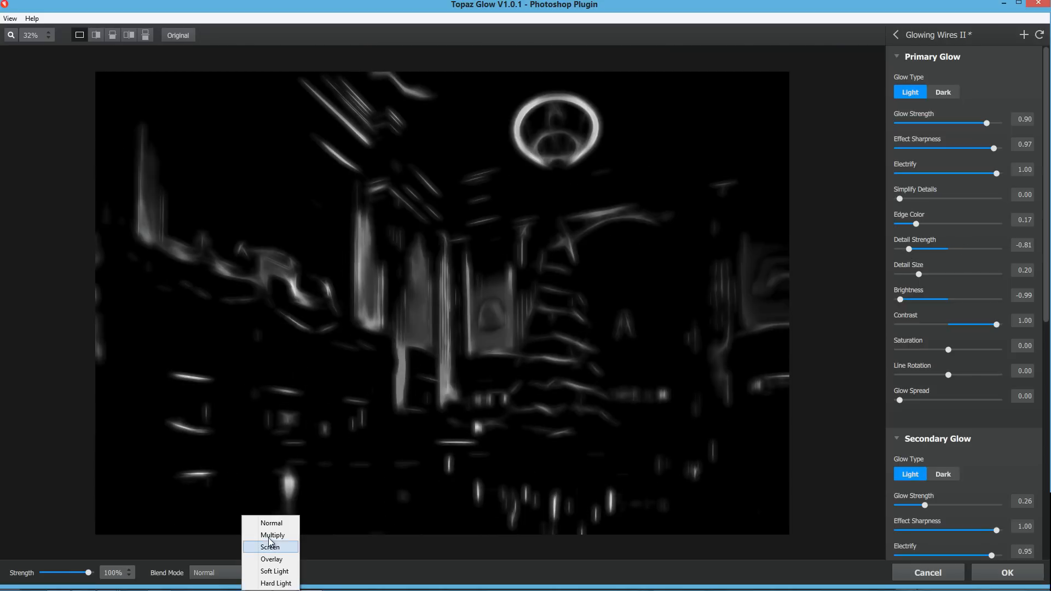
click(272, 548)
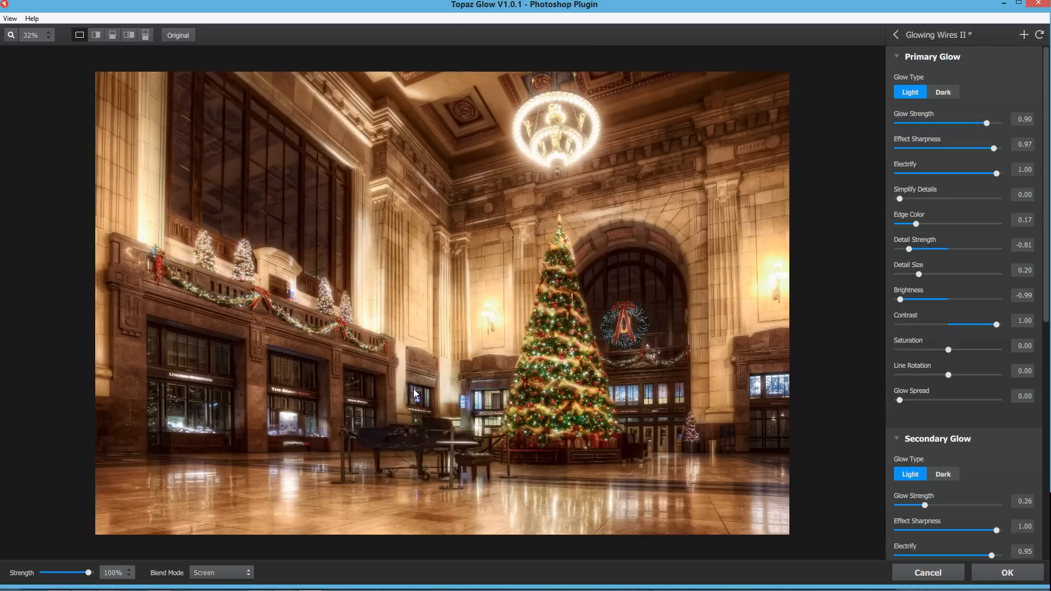
click(415, 390)
drag(909, 250, 1009, 250)
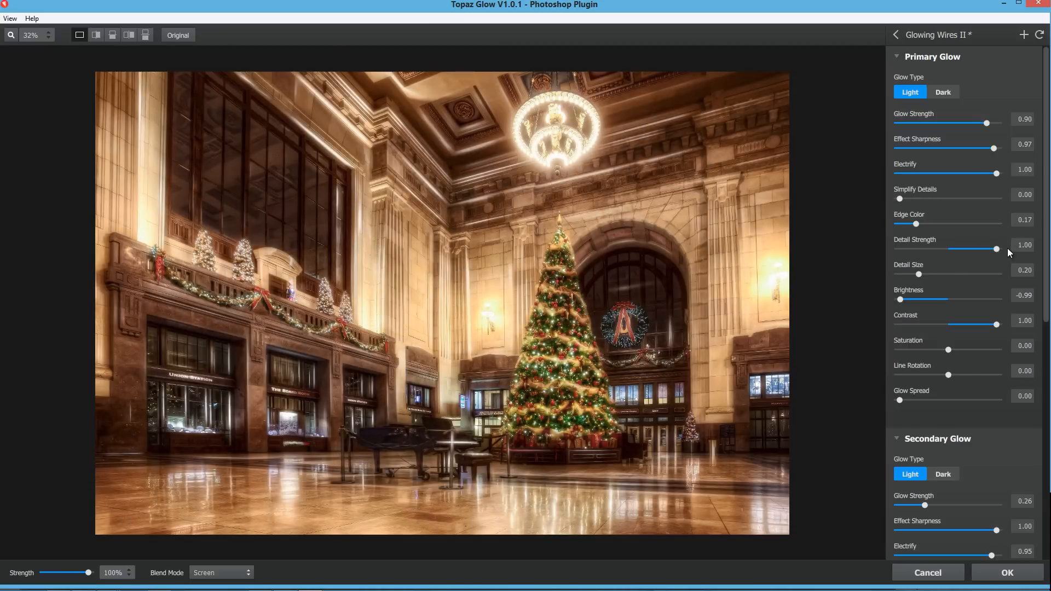
Step: Compare the glow with the original image, and try a Primary Glow Brightness of 0.75
click(681, 232)
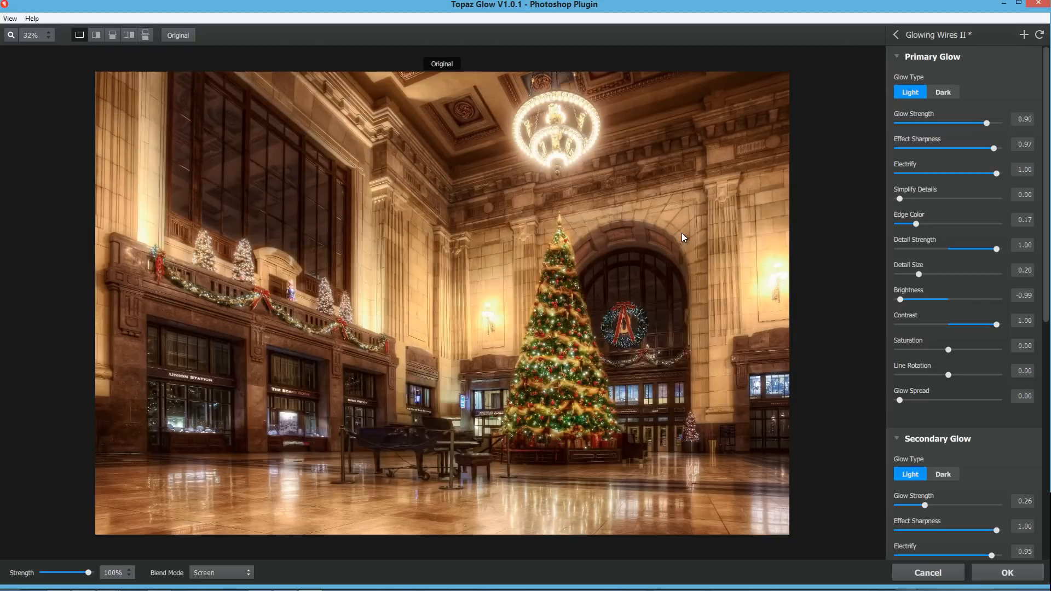
click(682, 233)
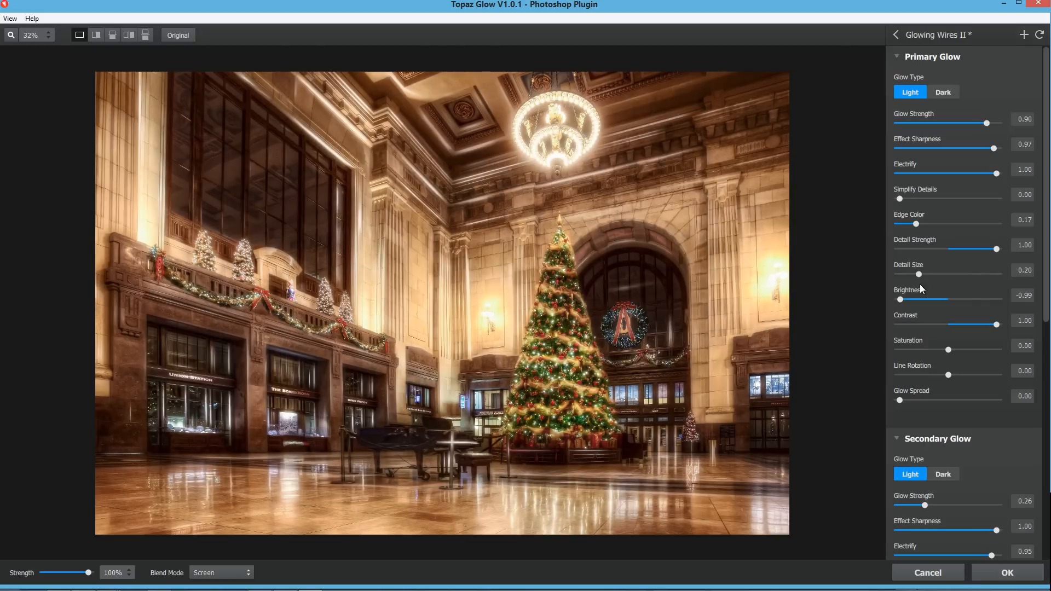
click(984, 300)
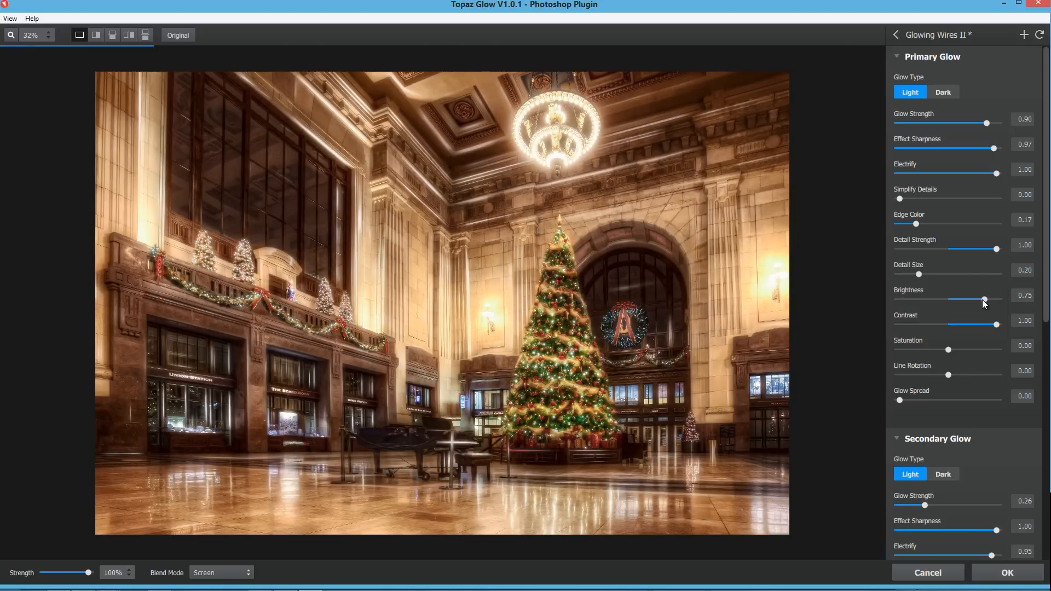
click(633, 290)
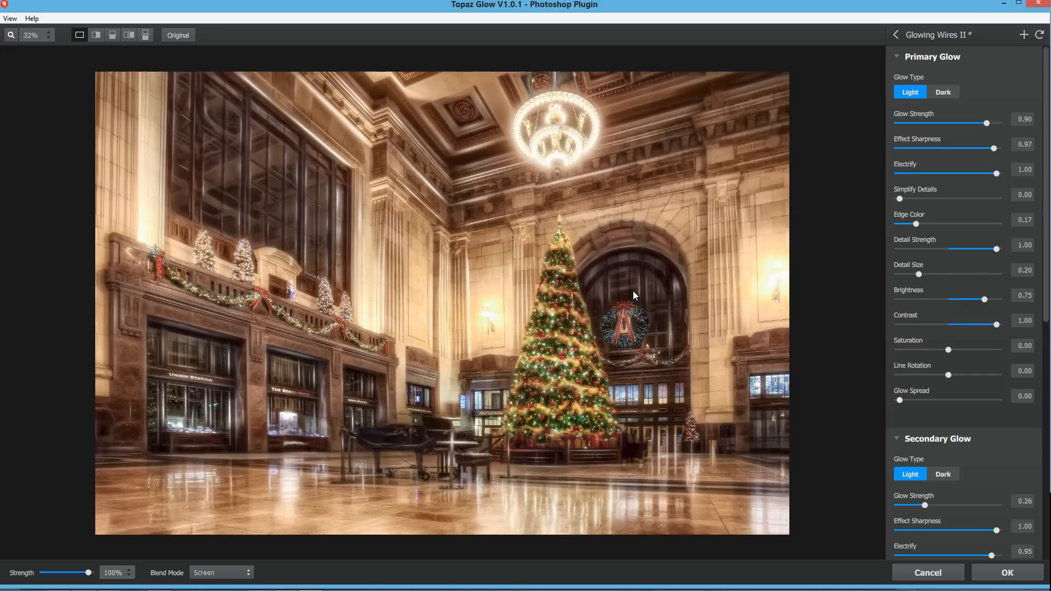
Step: Show the glow alone in Normal blend mode, test Primary Glow Brightness at 1.00 and 0.29, and set it to 0.62
click(241, 572)
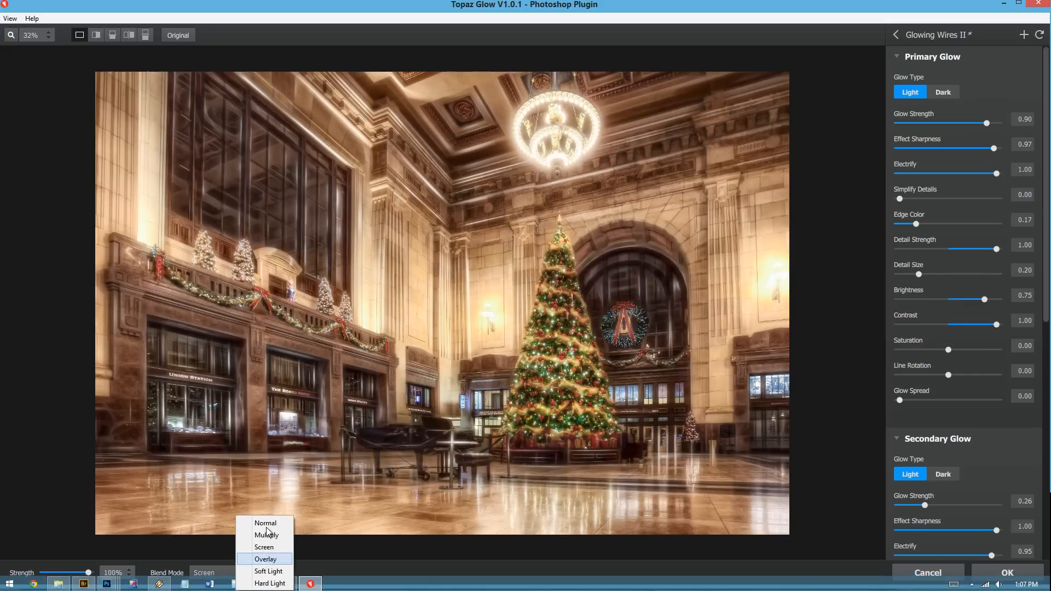
click(266, 523)
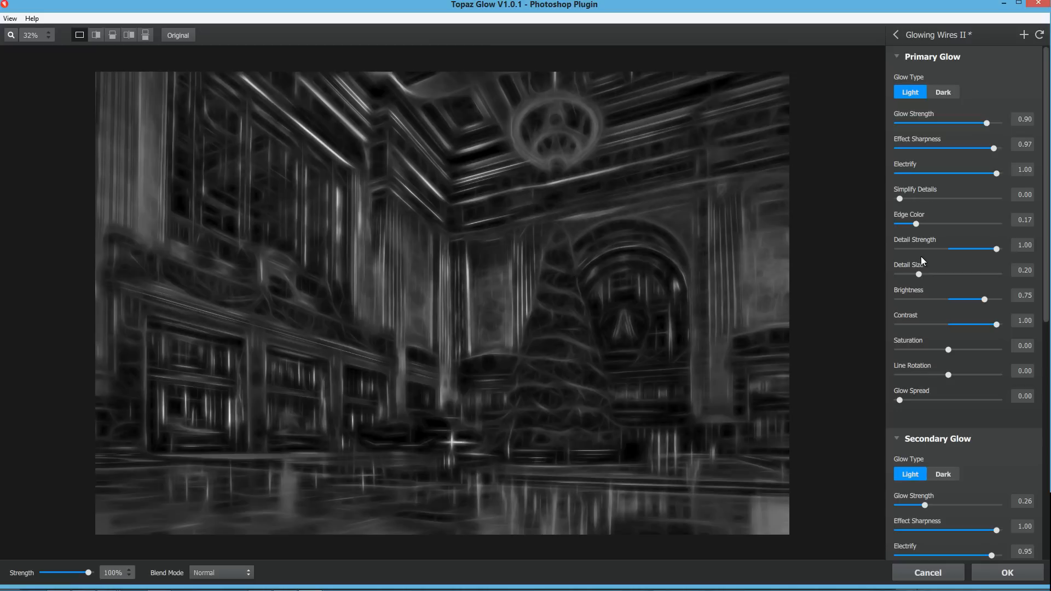
click(1000, 298)
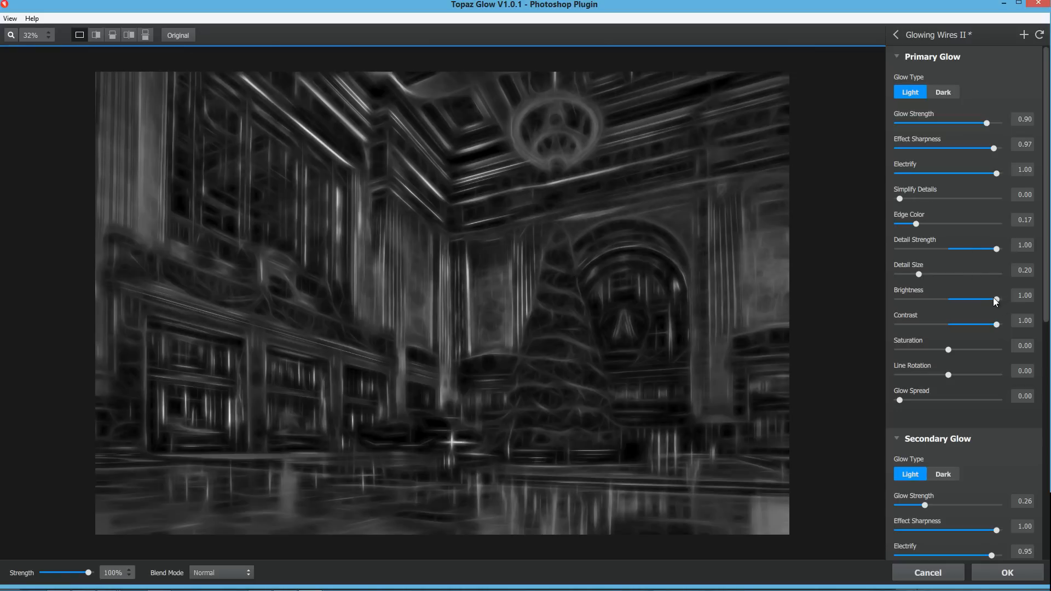
click(931, 299)
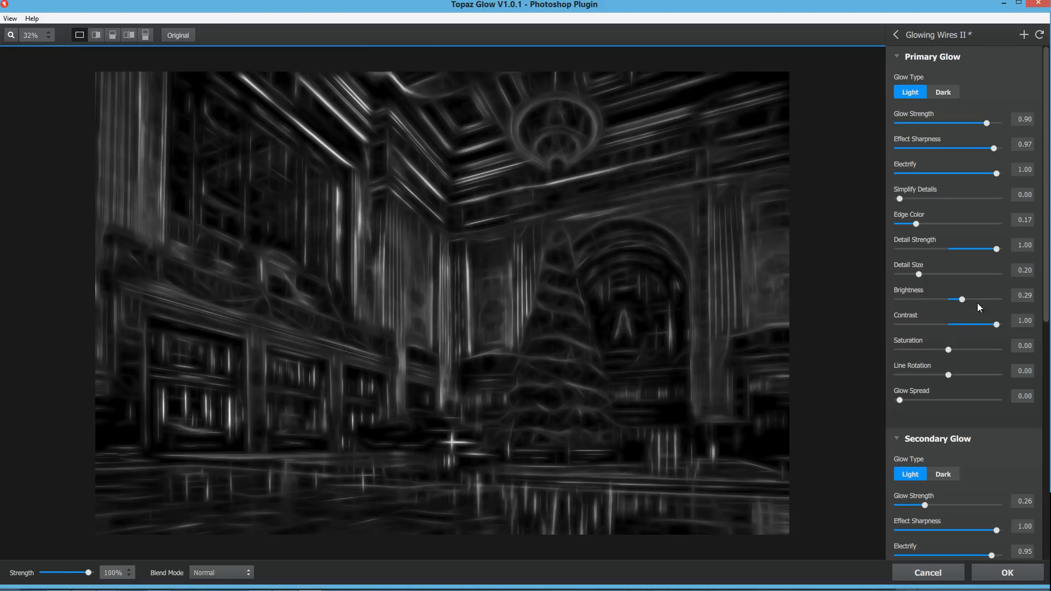
click(978, 303)
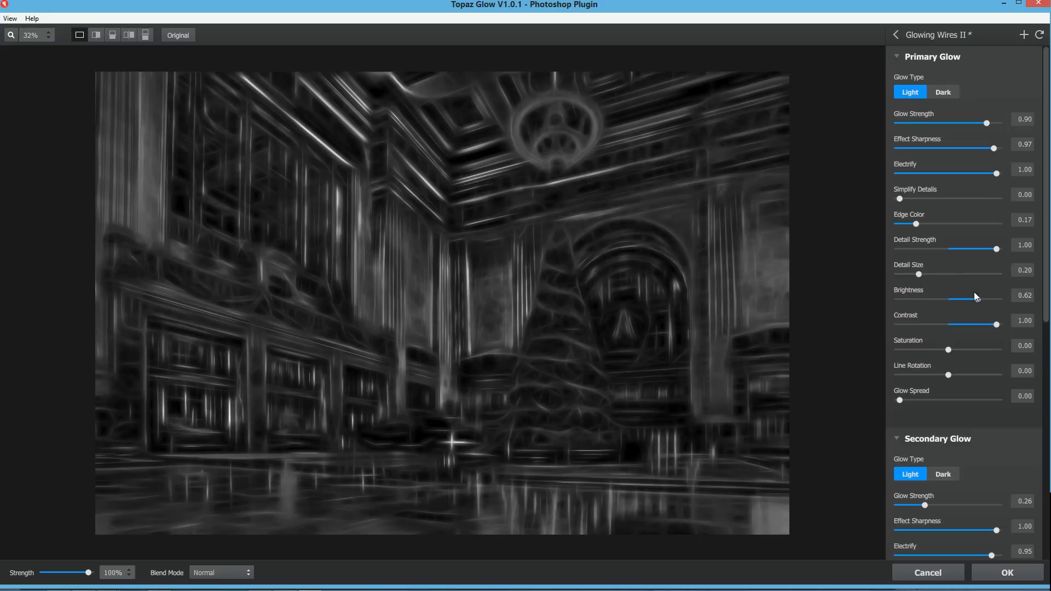
Step: Test Overall Saturation at -0.05 and return it to -1.00, and set the blend mode to Screen, comparing with the original
click(897, 56)
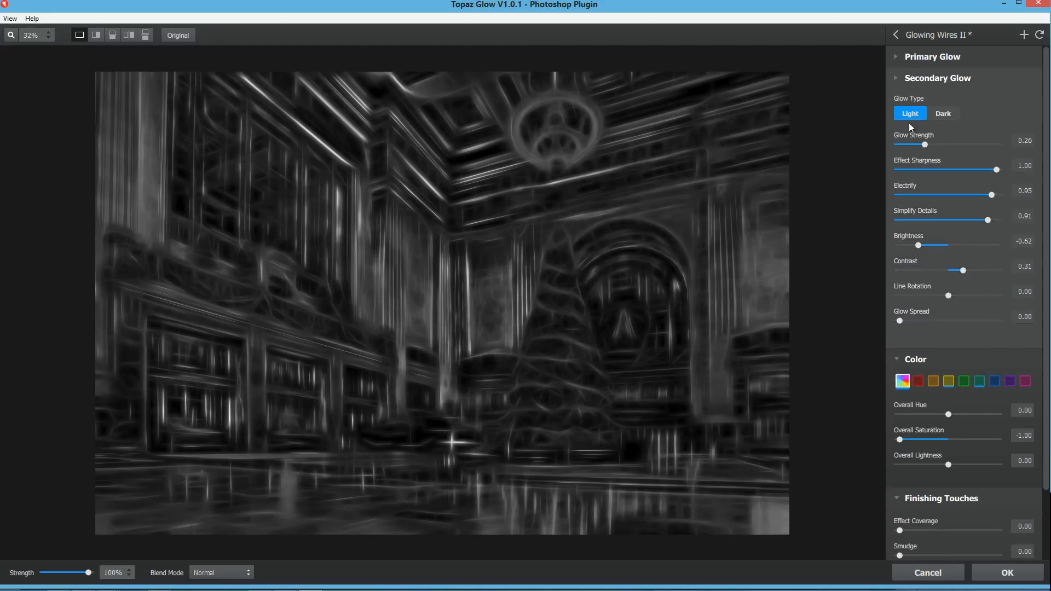
click(947, 179)
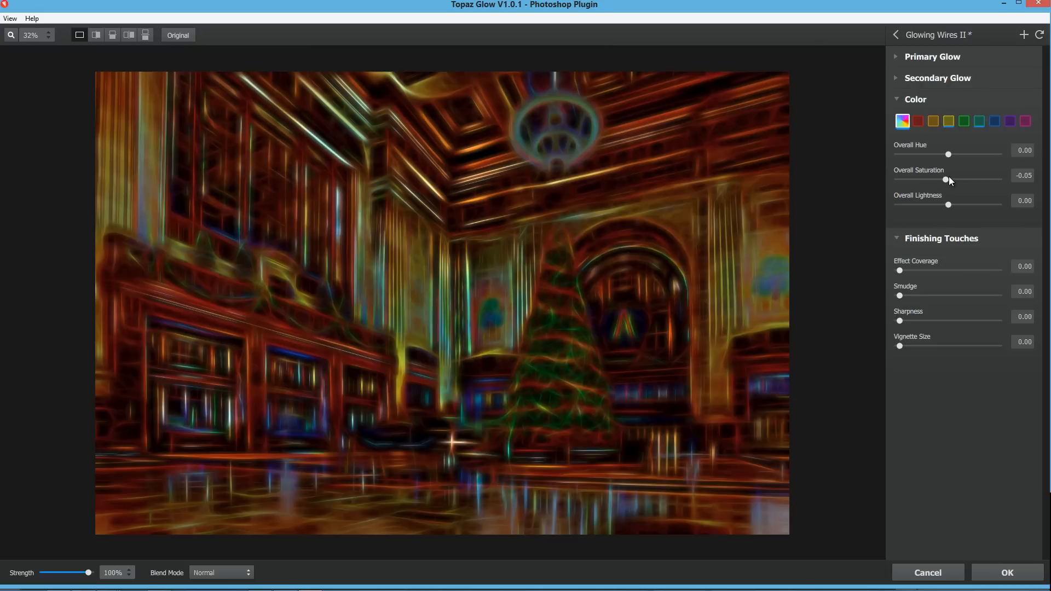
drag(946, 180, 883, 184)
click(225, 573)
click(244, 548)
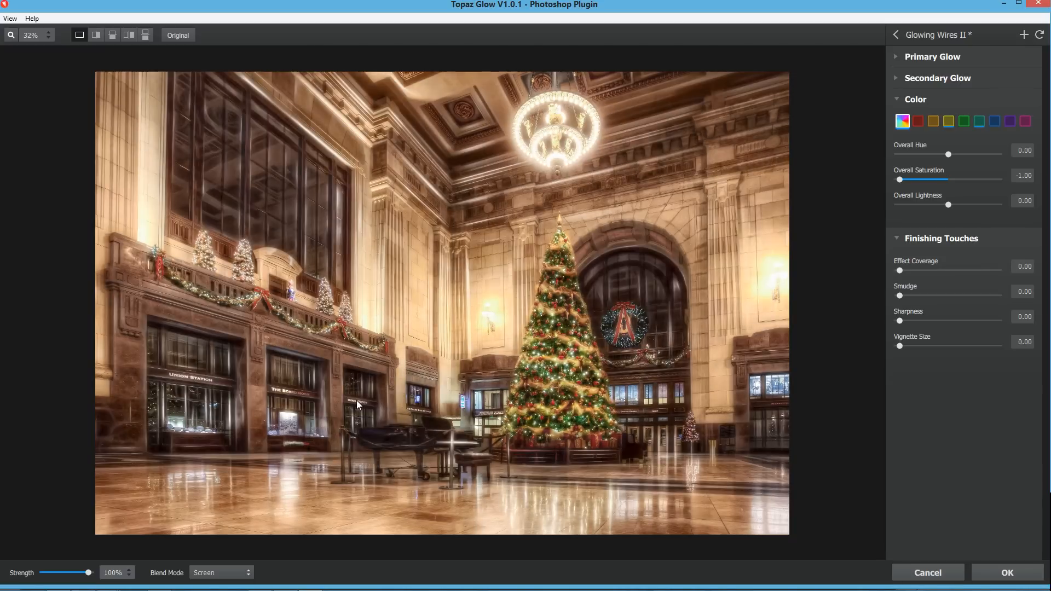
click(360, 399)
Step: Return to the Neon presets, preview Brilliant Fibers III, and load a fresh Glowing Wires II with its adjustment settings open
click(898, 35)
click(928, 140)
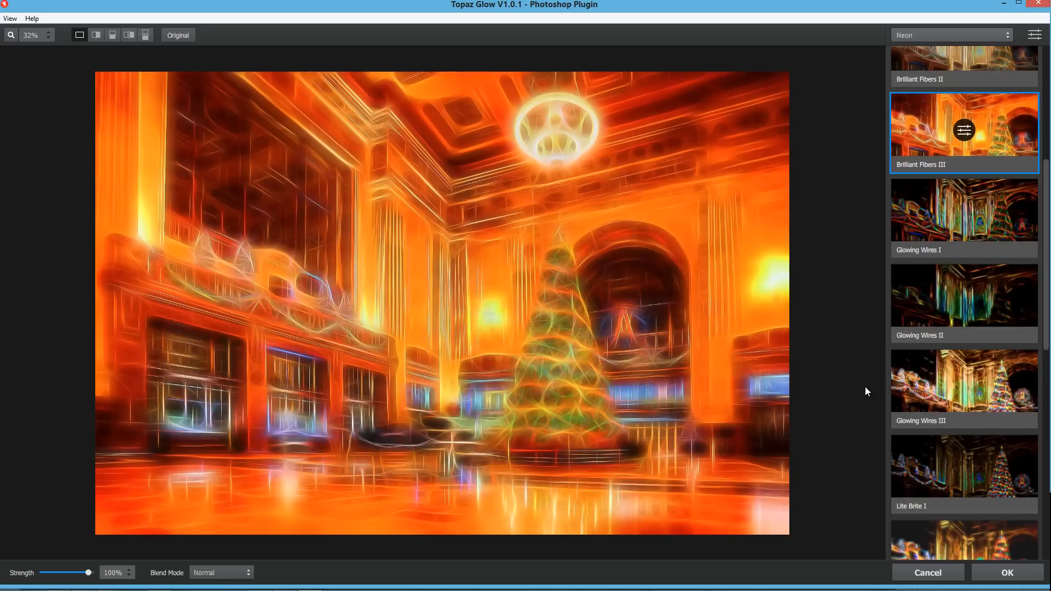
scroll(933, 426, up, 3)
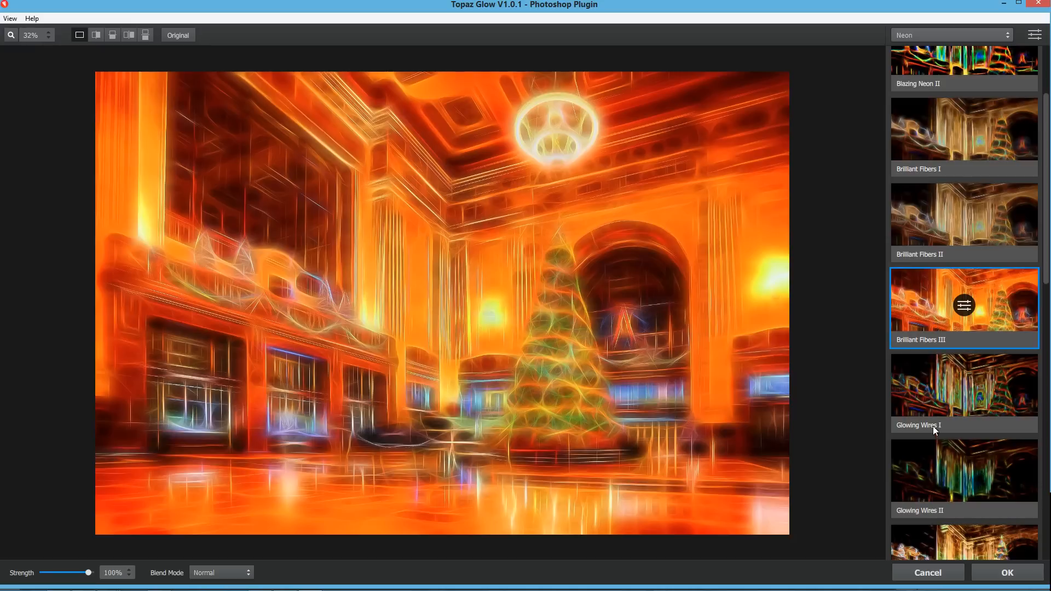
click(921, 443)
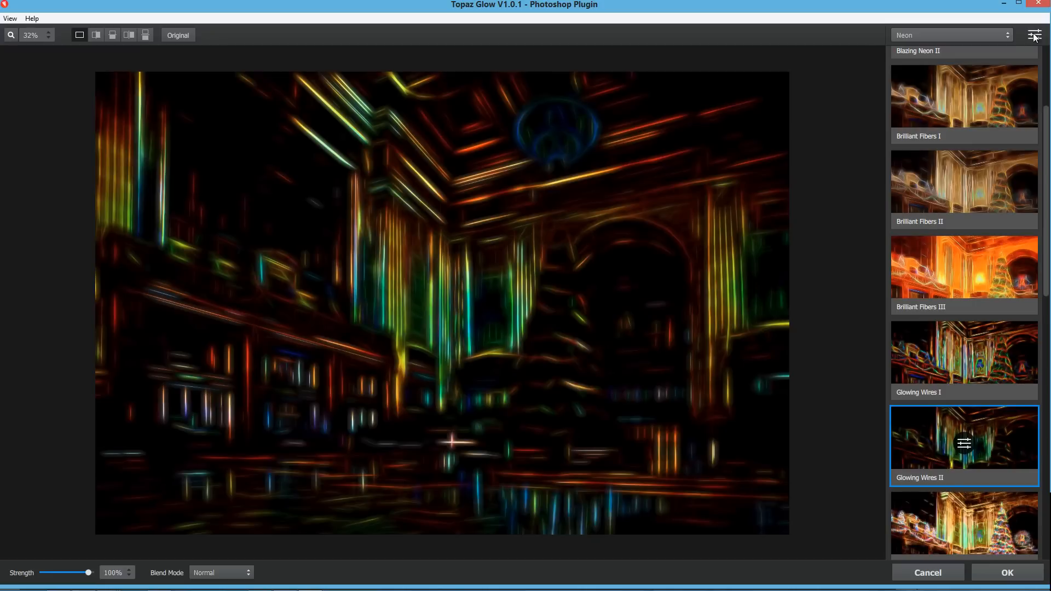
click(1034, 36)
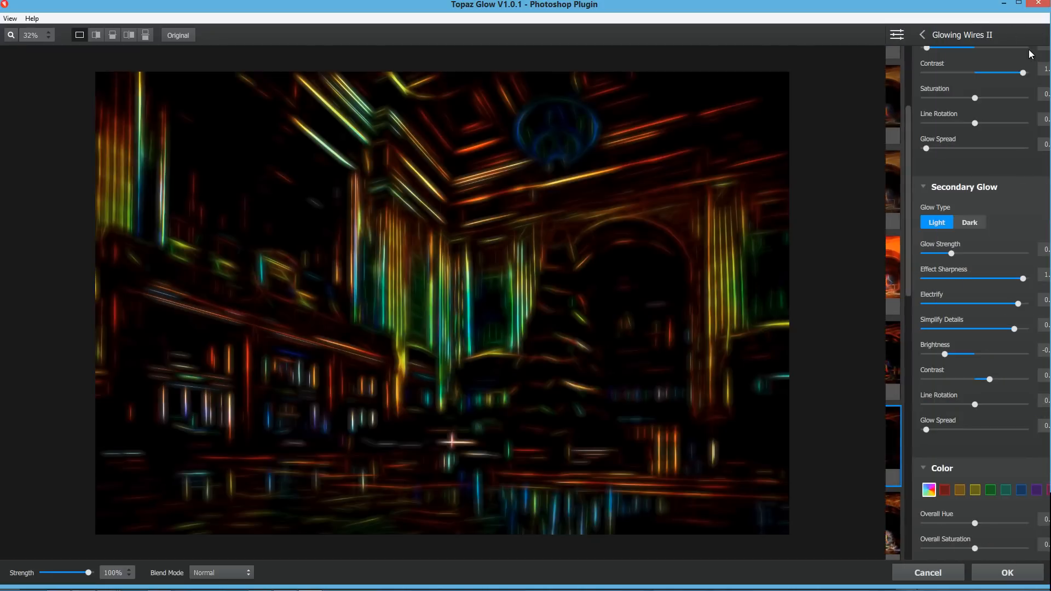
Step: Set Overall Saturation to -1.00 and the blend mode to Screen, compare with the original, and apply the glow to the layer
scroll(939, 413, down, 3)
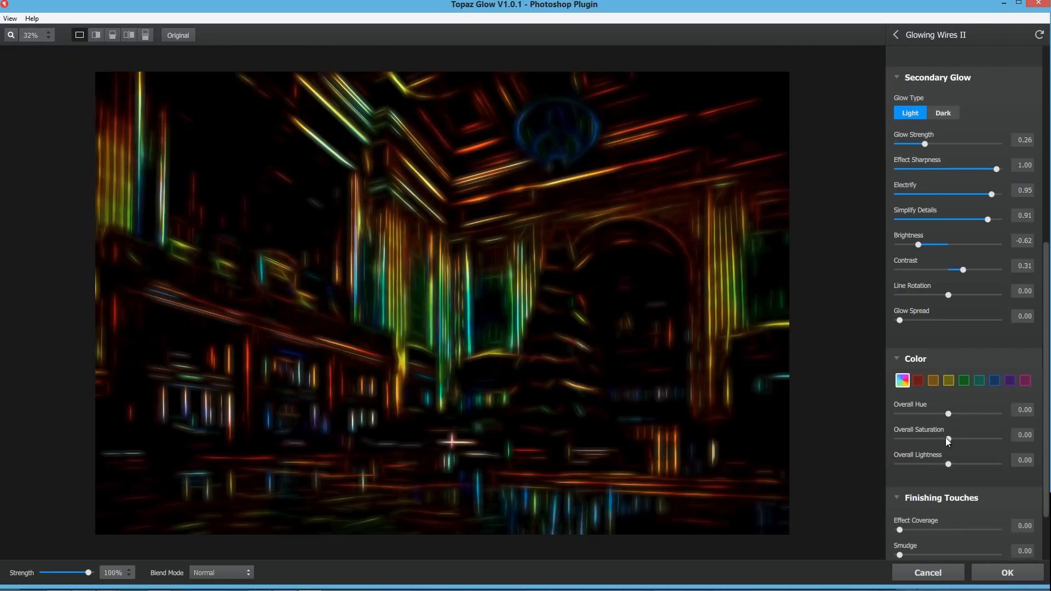
drag(880, 438, 876, 439)
click(241, 573)
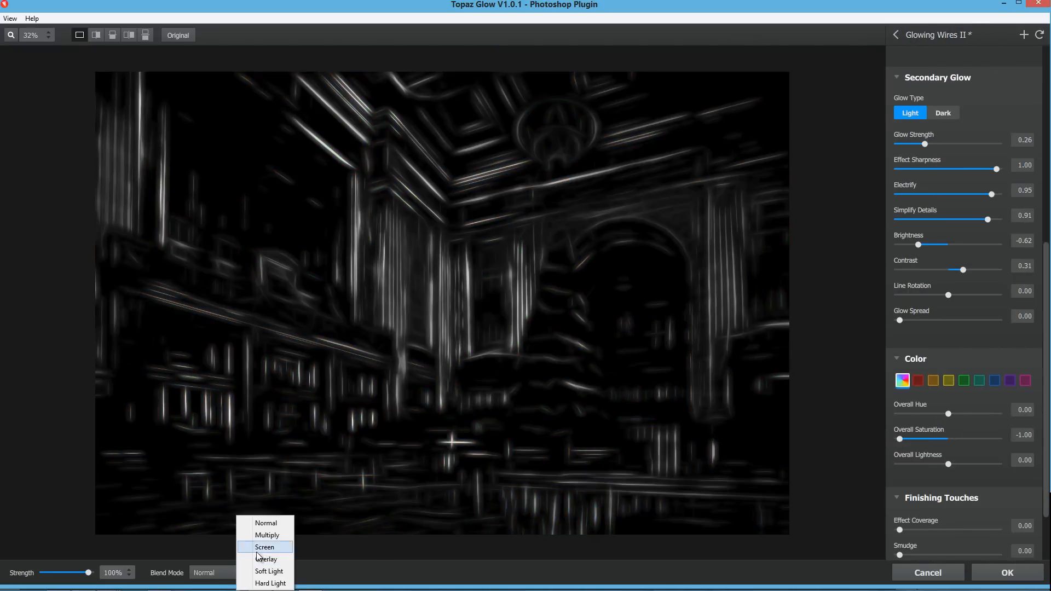
click(261, 548)
click(404, 391)
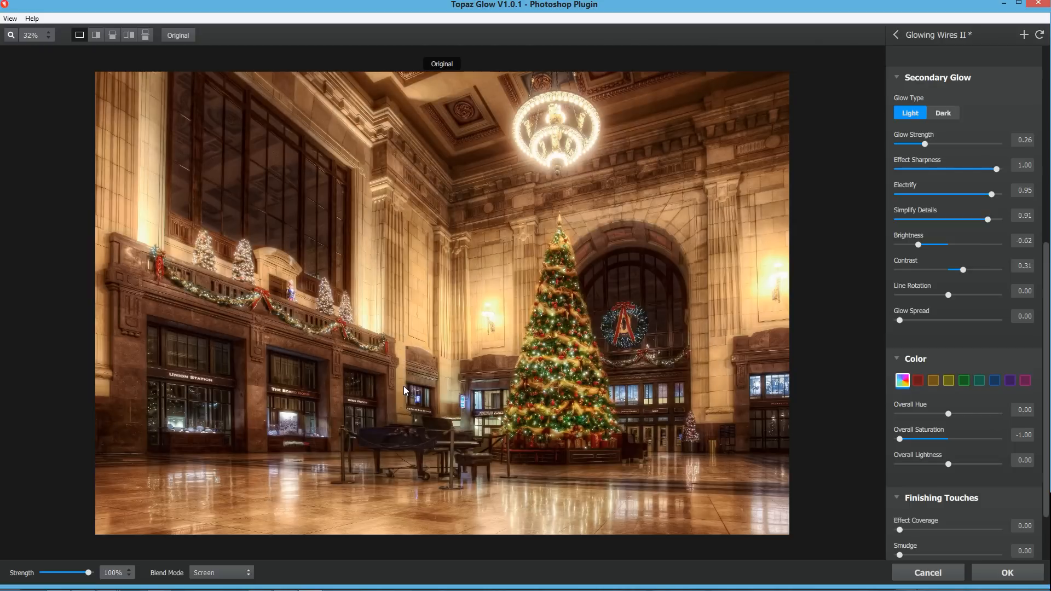
click(1006, 572)
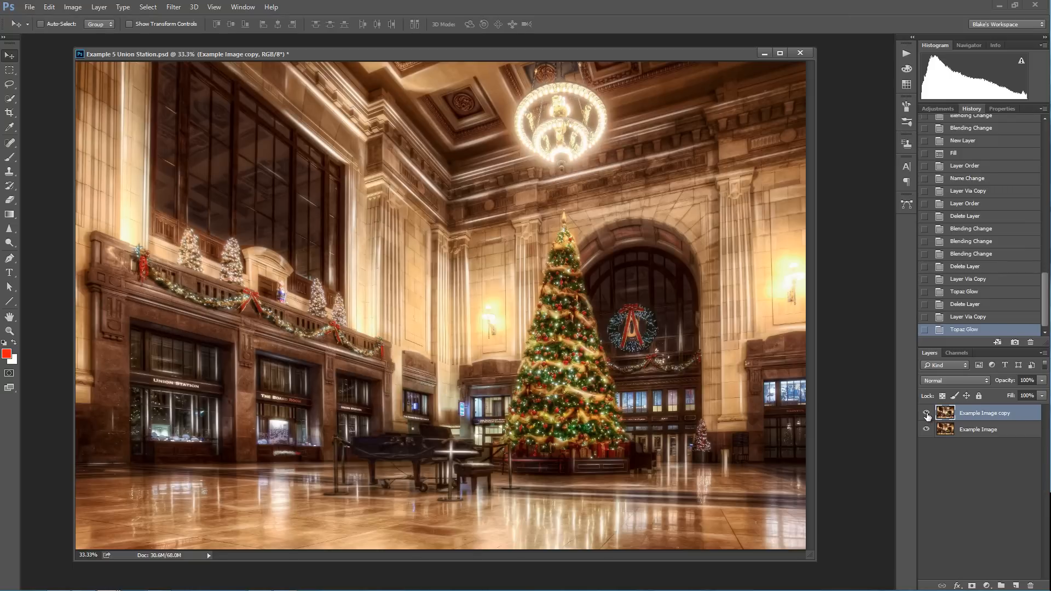
Step: Toggle the visibility of the Example Image copy layer to compare the photo with and without the glow
click(928, 414)
click(927, 414)
click(927, 413)
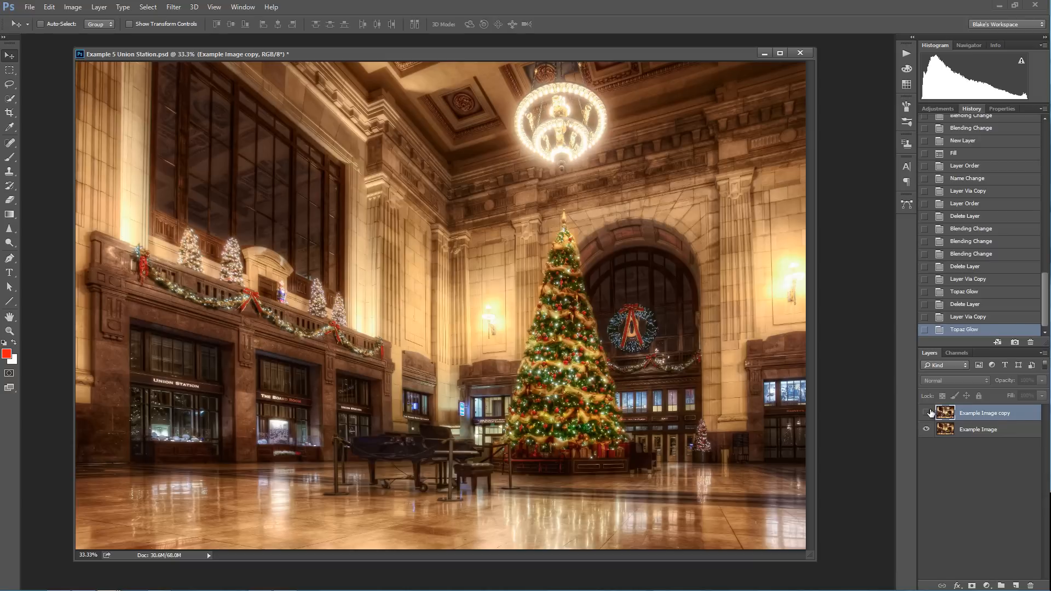
click(927, 413)
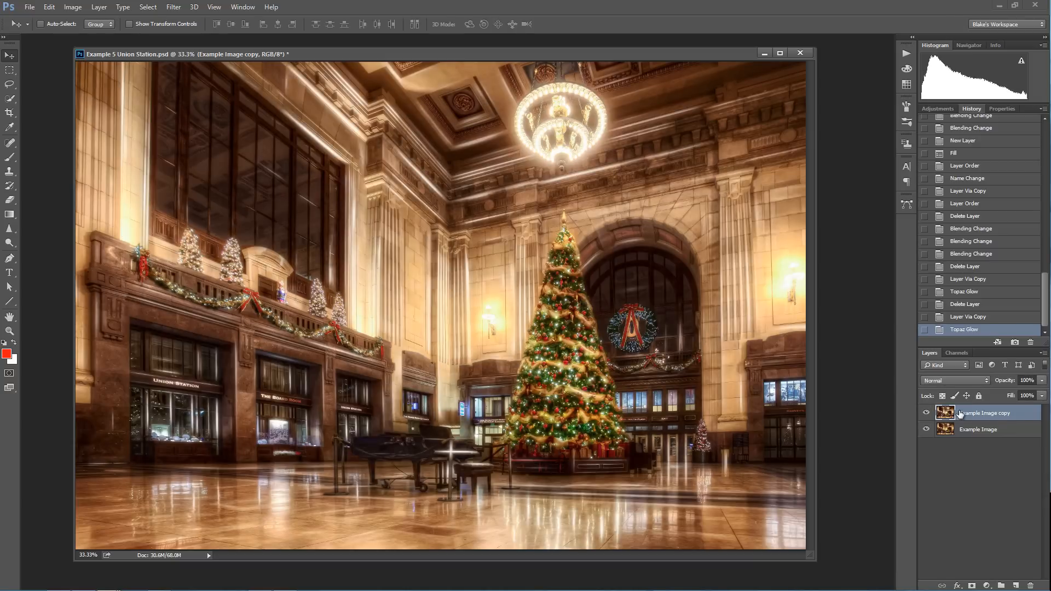
Step: Add a layer mask to the Example Image copy layer and set the Brush to 500 px with 0% hardness
click(971, 585)
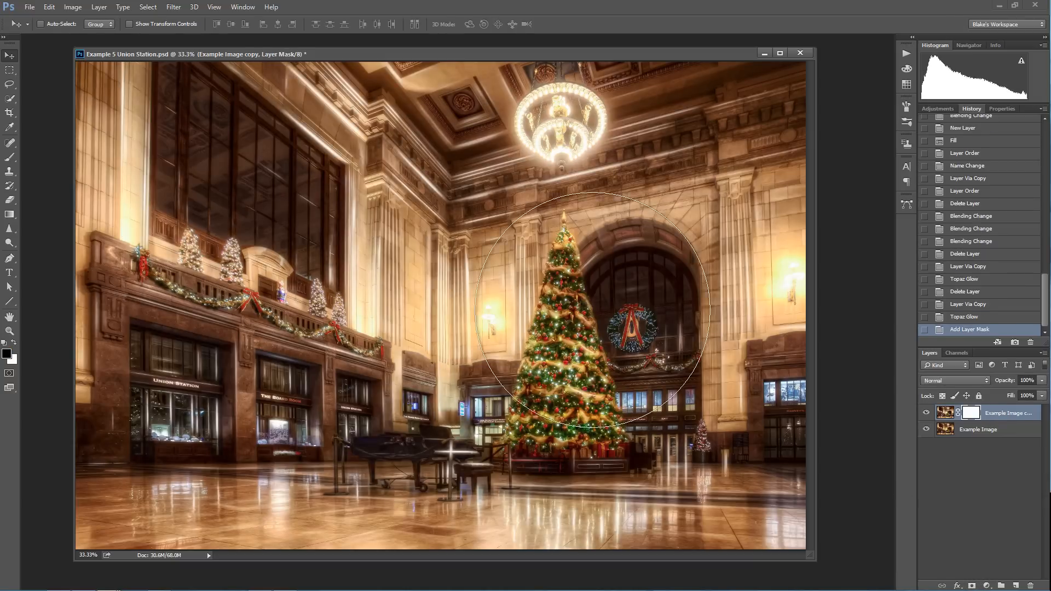
key(b)
key(bracketleft)
key(bracketleft)
key(bracketleft)
key(bracketleft)
key(bracketleft)
key(bracketleft)
key(bracketleft)
key(bracketleft)
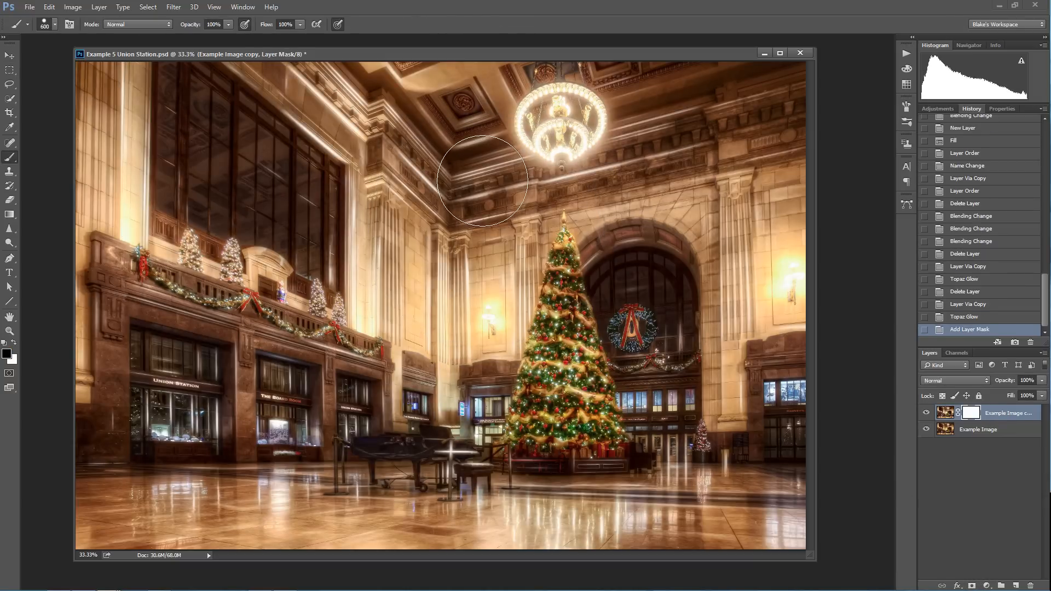
right_click(480, 179)
click(577, 231)
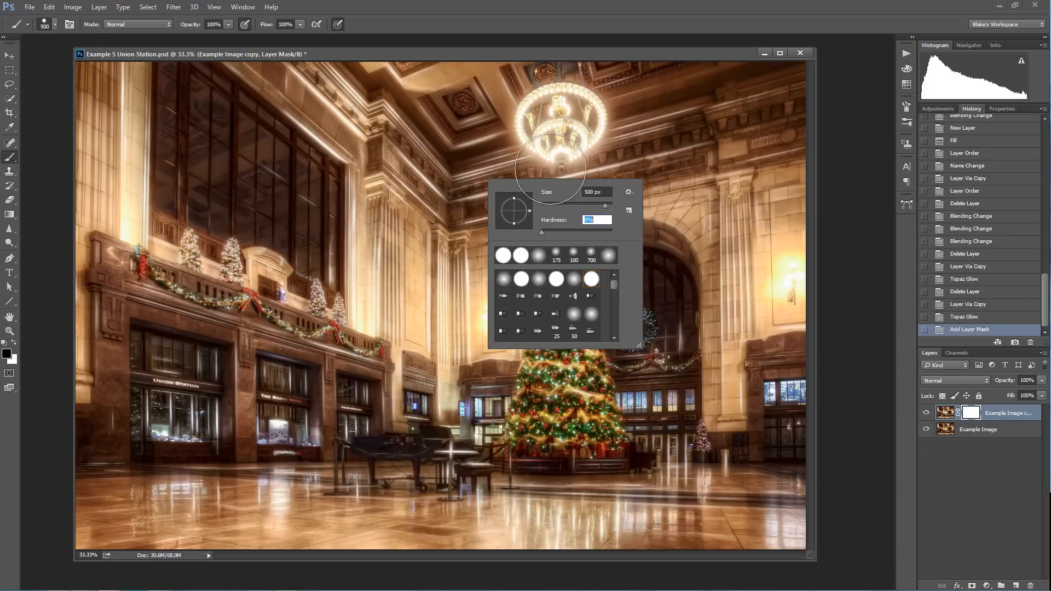
click(556, 55)
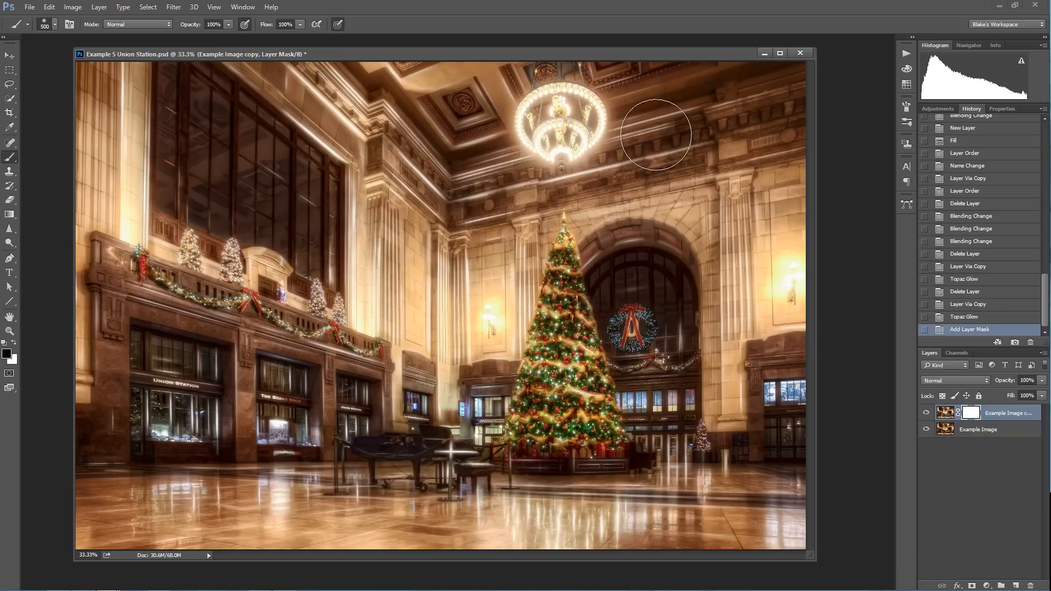
Step: Paint the mask black along the upper cornice to hide the glow, and restore some with white beside the large window
mouse_move(663, 158)
mouse_down()
mouse_move(631, 179)
mouse_move(571, 189)
mouse_move(471, 164)
mouse_up()
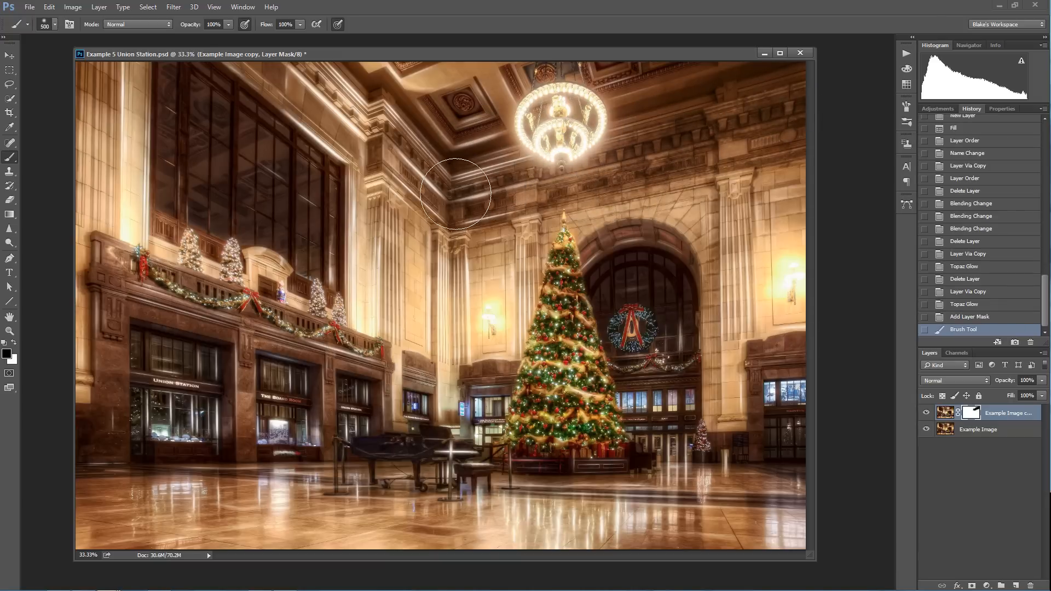
mouse_move(456, 194)
mouse_down()
mouse_move(407, 125)
mouse_move(354, 105)
mouse_move(293, 55)
mouse_up()
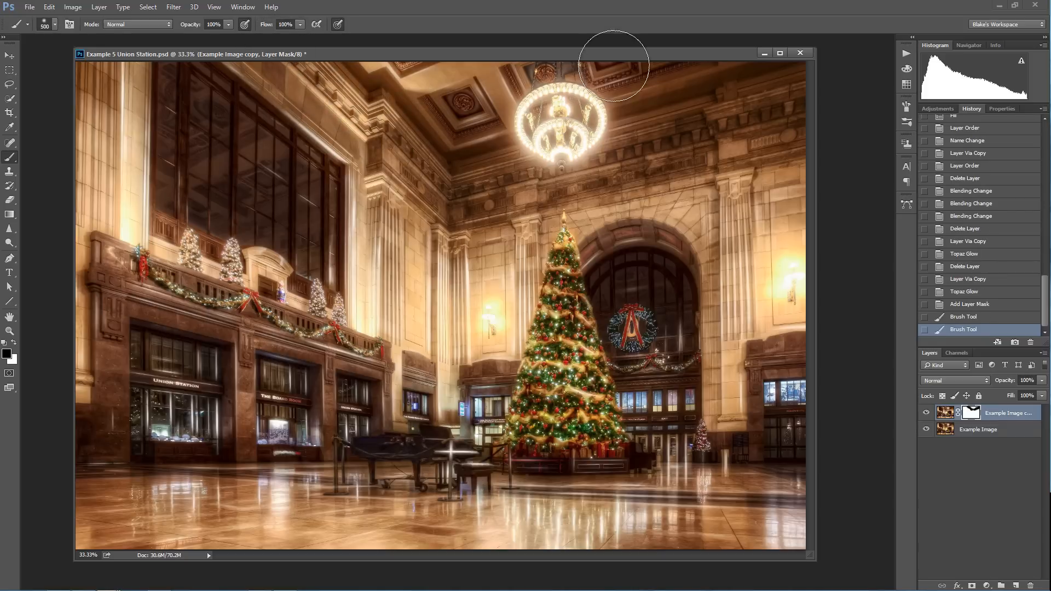
key(x)
mouse_move(326, 107)
mouse_down()
mouse_move(350, 124)
mouse_move(329, 130)
mouse_move(315, 170)
mouse_move(322, 188)
mouse_up()
key(x)
Step: Paint the mask black over the large upper window and the ceiling panels beside the chandelier to hide the glow
drag(330, 231, 308, 184)
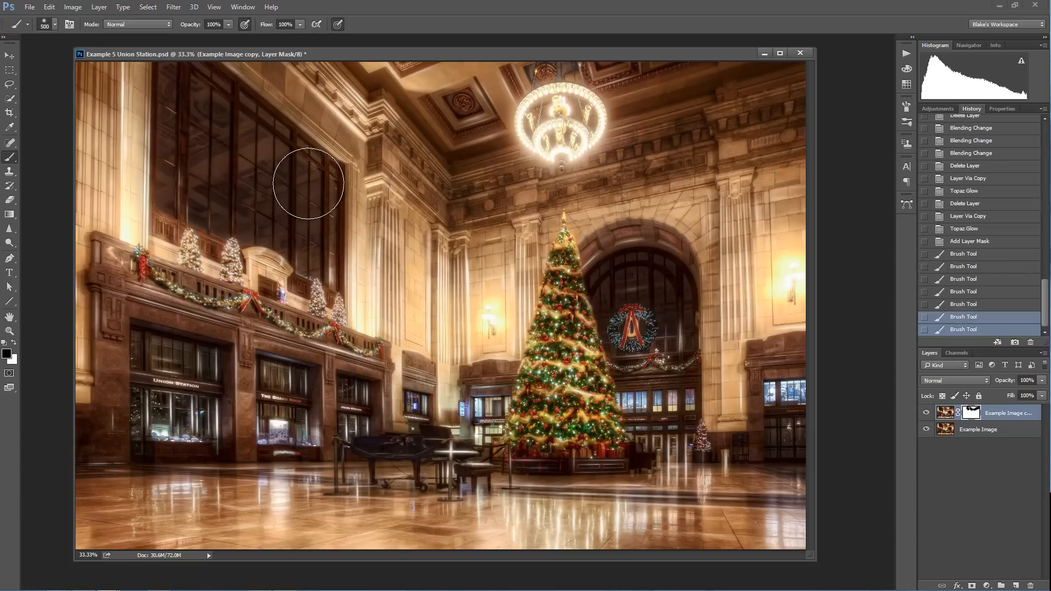
drag(252, 125, 209, 100)
drag(208, 100, 196, 87)
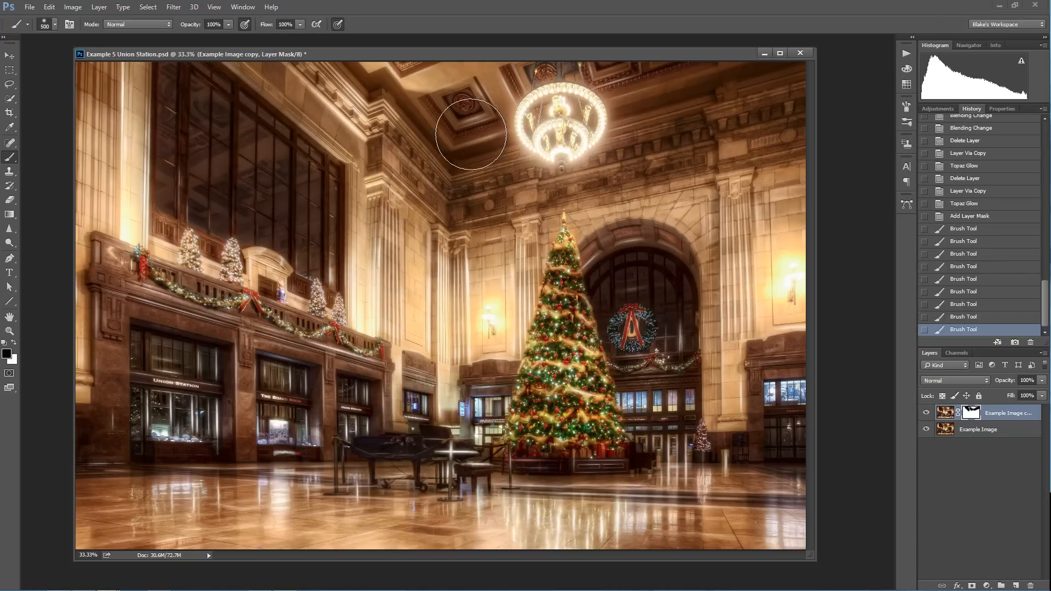
drag(471, 134, 511, 43)
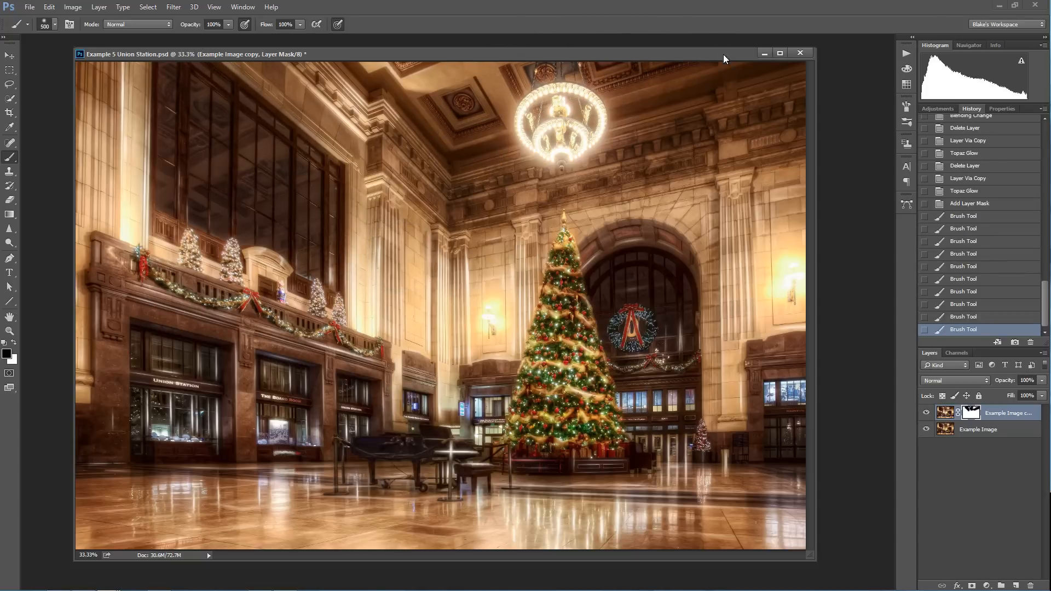
Step: Paint the mask black over the arched window, the doors below it and the floor beside the tree
drag(678, 311, 661, 349)
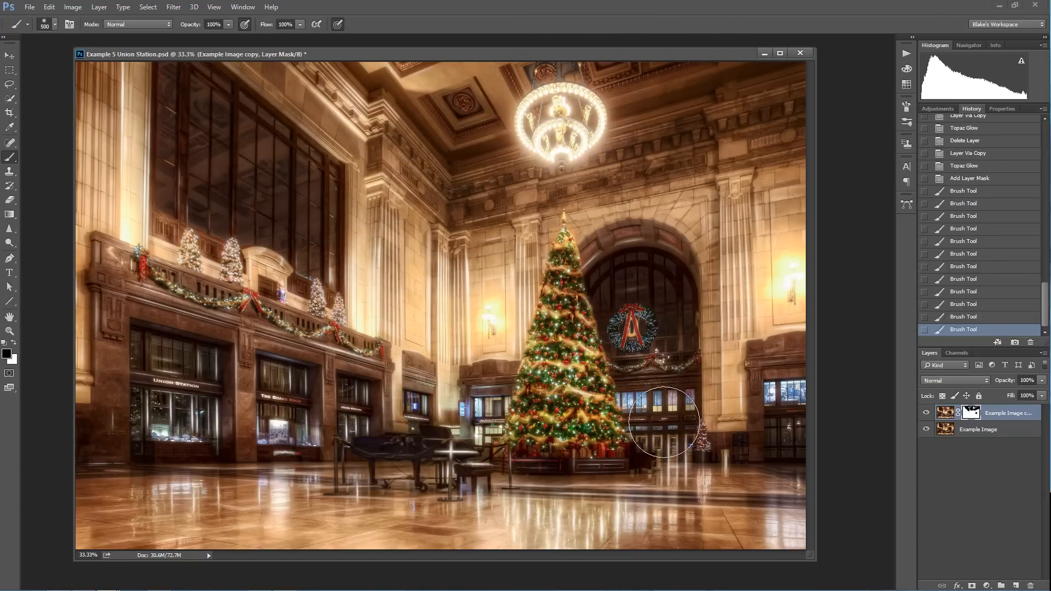
drag(665, 422, 682, 486)
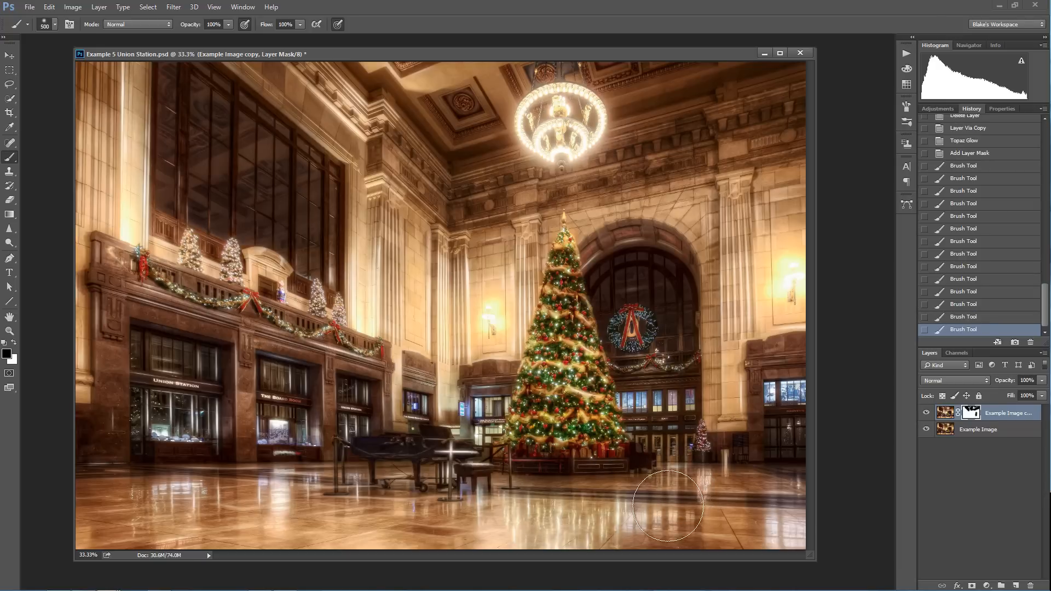
drag(832, 501, 762, 511)
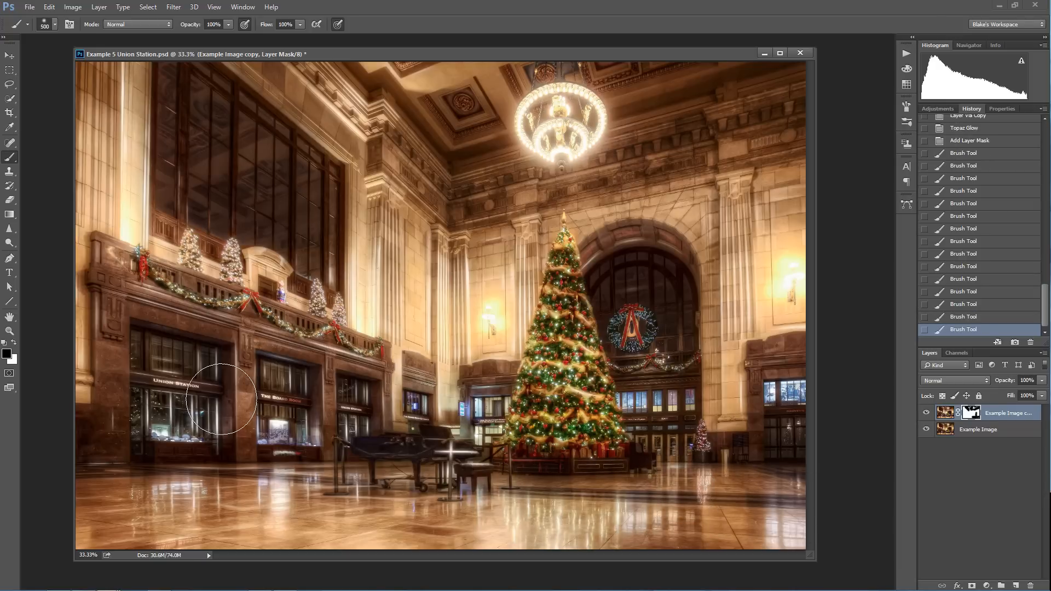
Step: Paint the mask black with a 200 px brush over the Union Station shop windows and the post beside the piano bench
key(bracketleft)
key(bracketleft)
key(bracketleft)
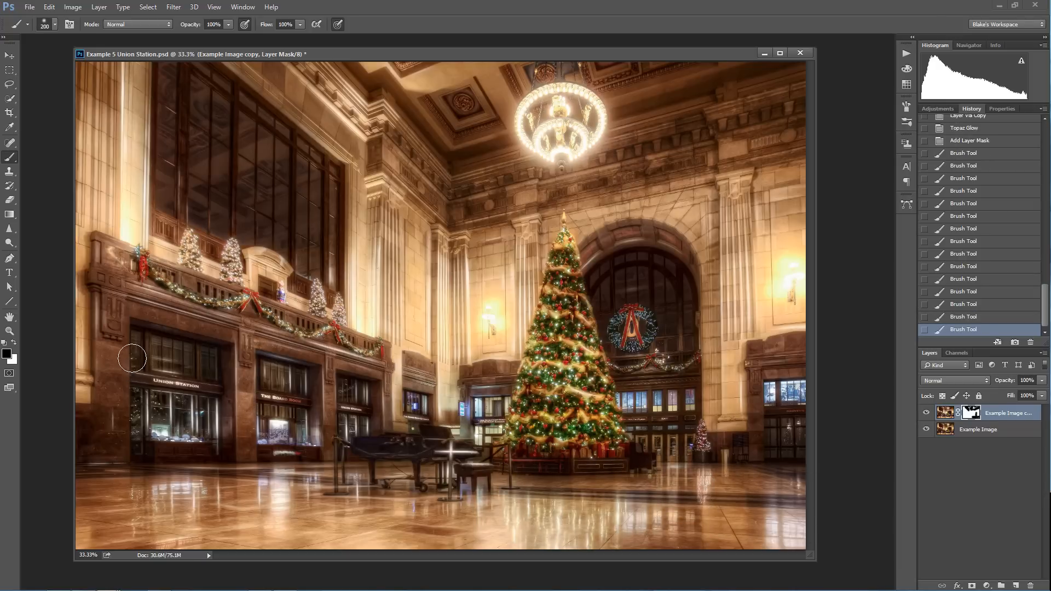
drag(132, 358, 176, 415)
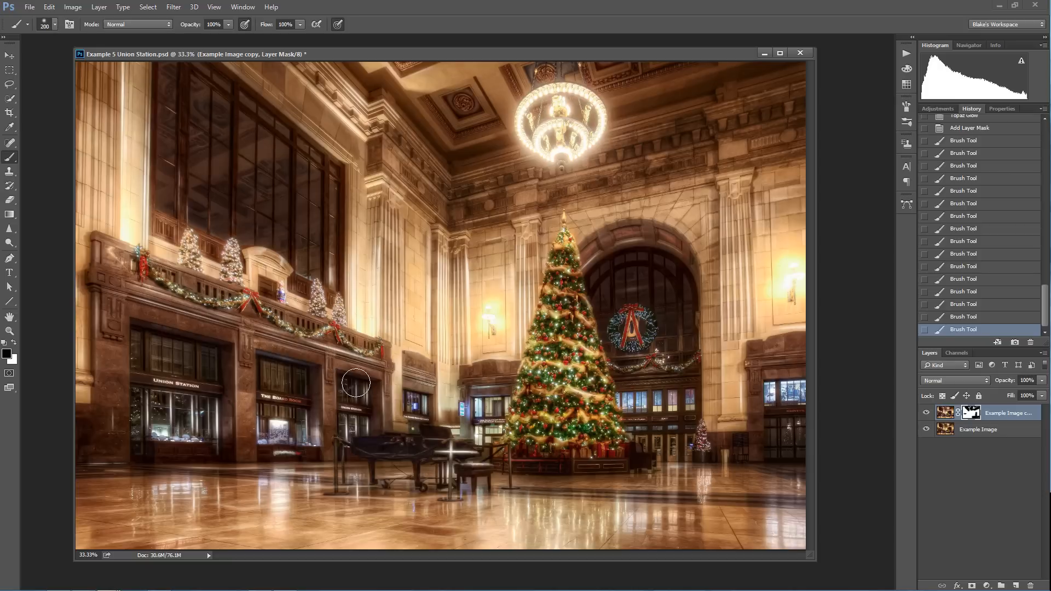
mouse_move(356, 383)
mouse_down()
mouse_move(334, 383)
mouse_move(357, 407)
mouse_up()
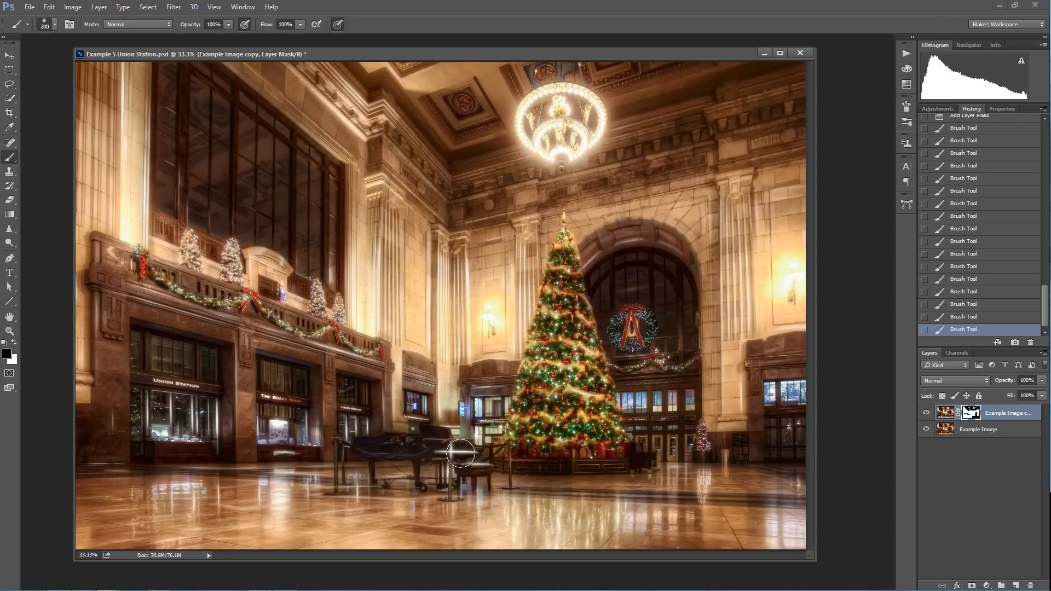
drag(461, 453, 450, 453)
mouse_move(462, 455)
mouse_down()
mouse_move(471, 476)
mouse_move(461, 476)
mouse_up()
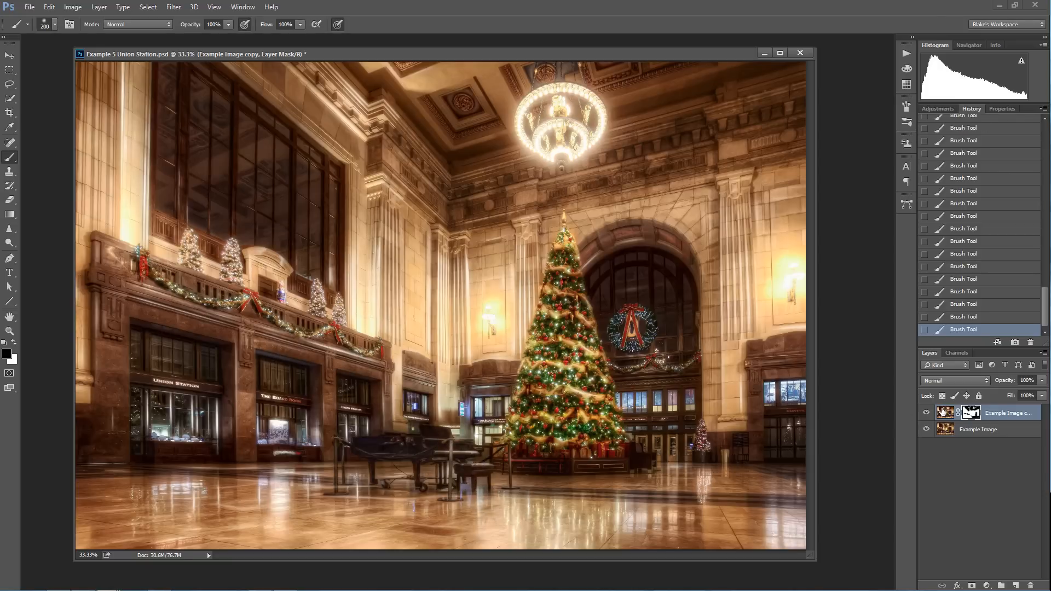
Step: Set the Example Image copy layer's opacity to 88% and compare the image with the glow off and on
click(1042, 381)
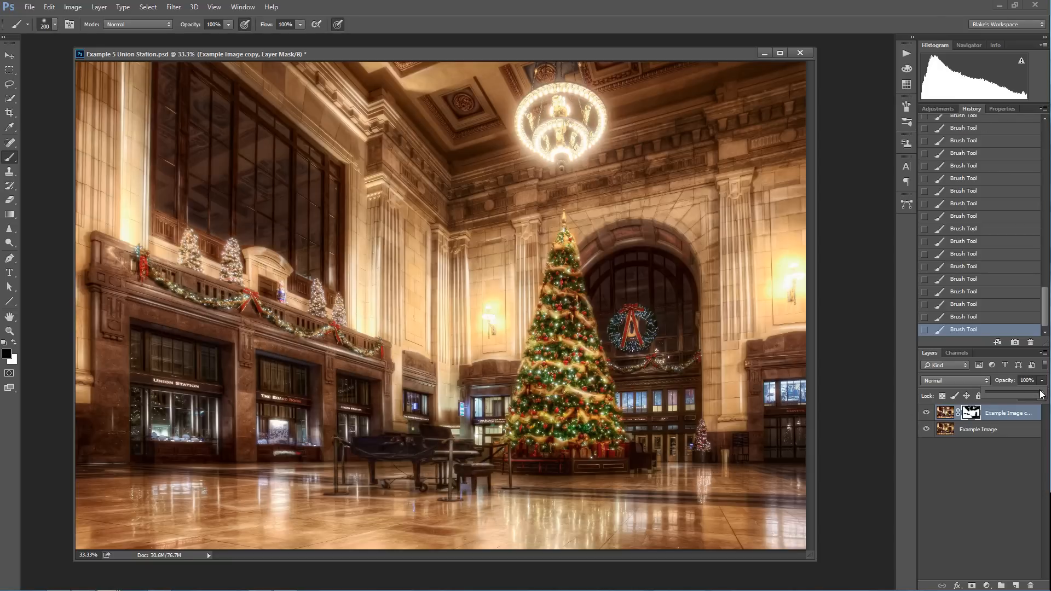
drag(1002, 390, 1034, 392)
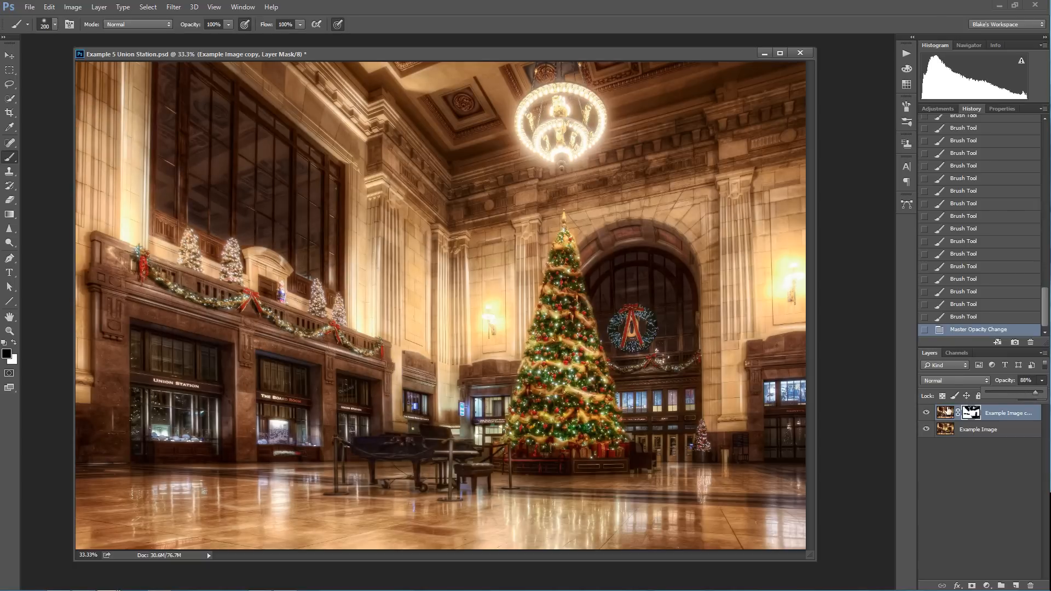
click(926, 413)
click(926, 413)
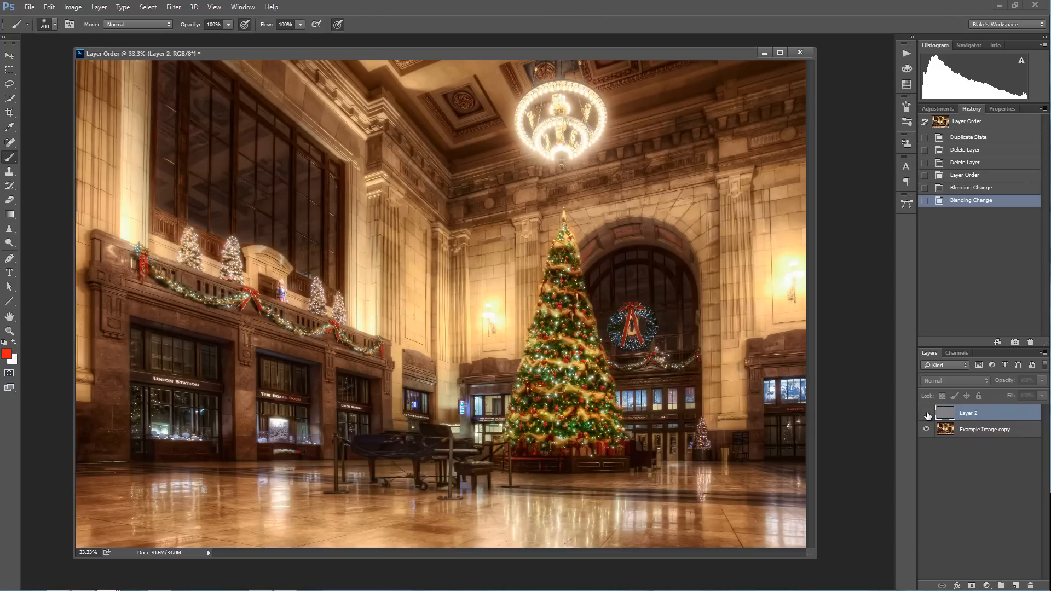
Step: Show the gray Layer 2 and paint a black band across its upper half with a 1300 px brush
click(926, 414)
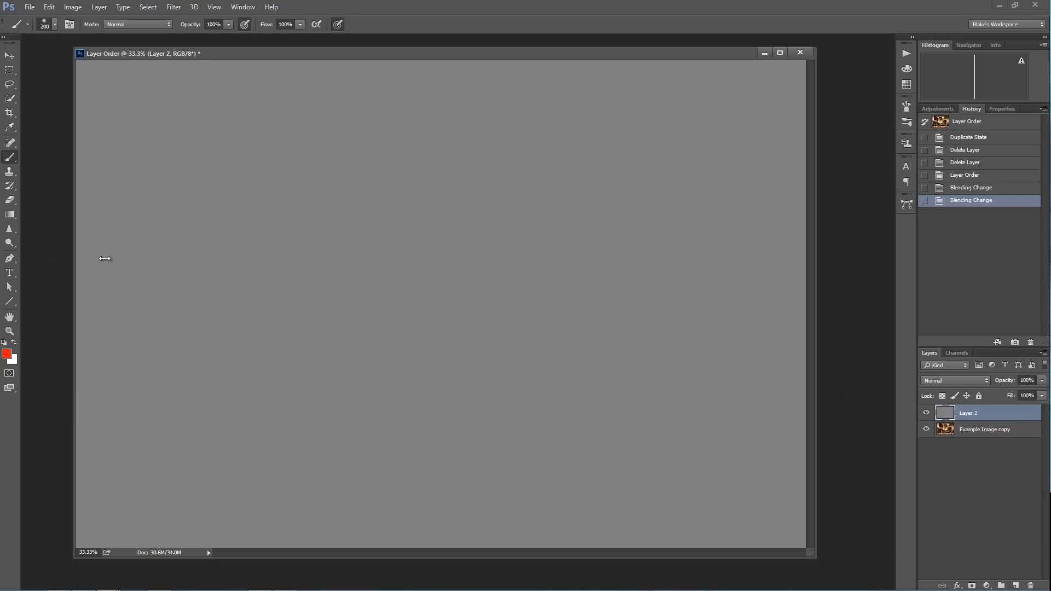
click(15, 343)
key(d)
key(bracketright)
key(bracketright)
key(bracketright)
key(bracketright)
key(bracketright)
key(bracketright)
key(bracketright)
key(bracketright)
key(bracketright)
key(bracketright)
key(bracketright)
key(bracketright)
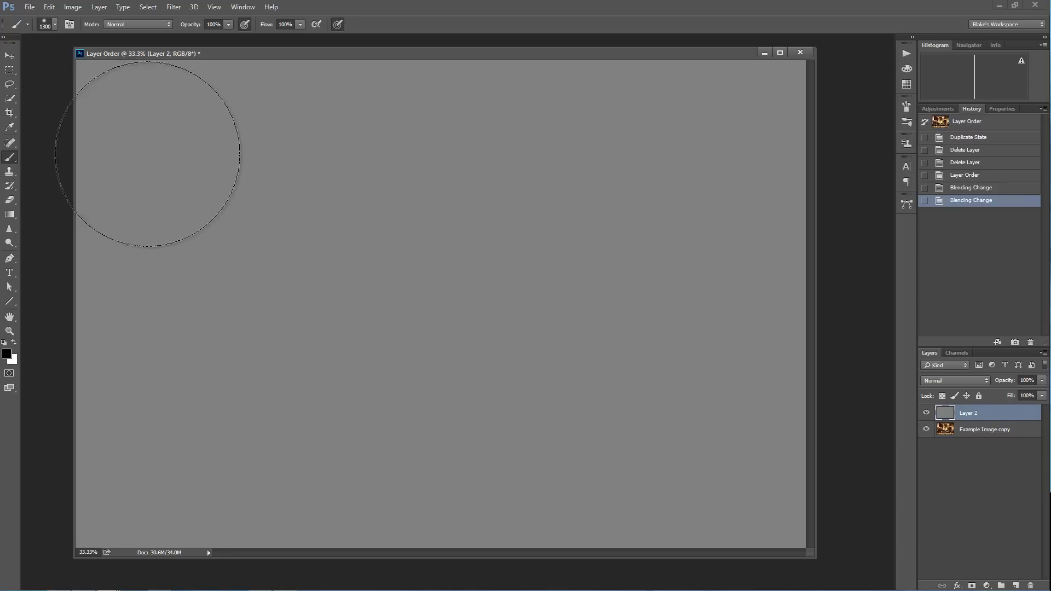
click(156, 156)
drag(326, 163, 843, 157)
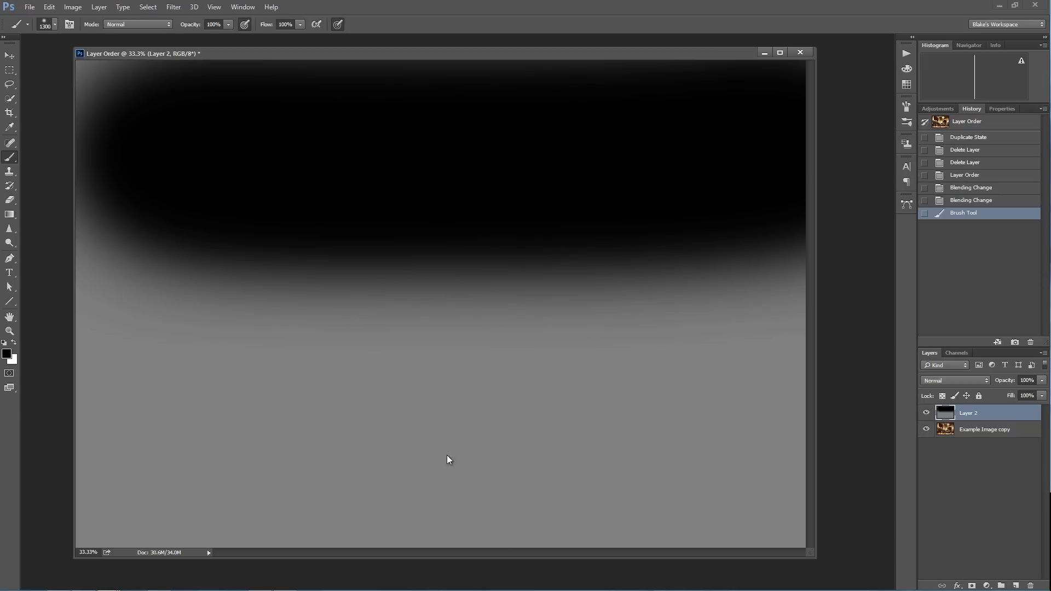
Step: Paint the lower half of Layer 2 white and set its blend mode to Soft Light
click(14, 343)
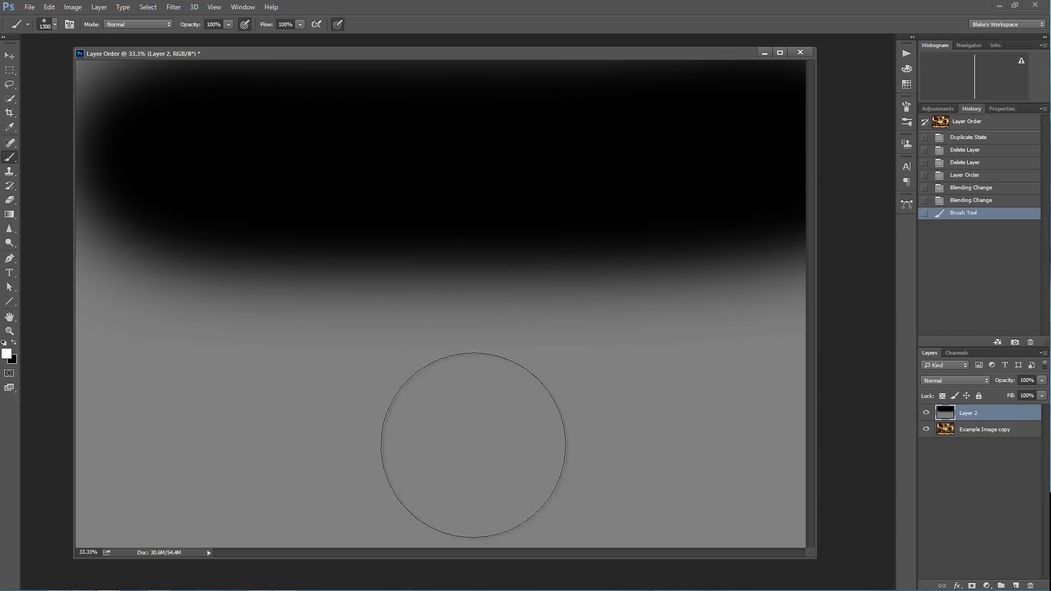
drag(747, 447, 22, 460)
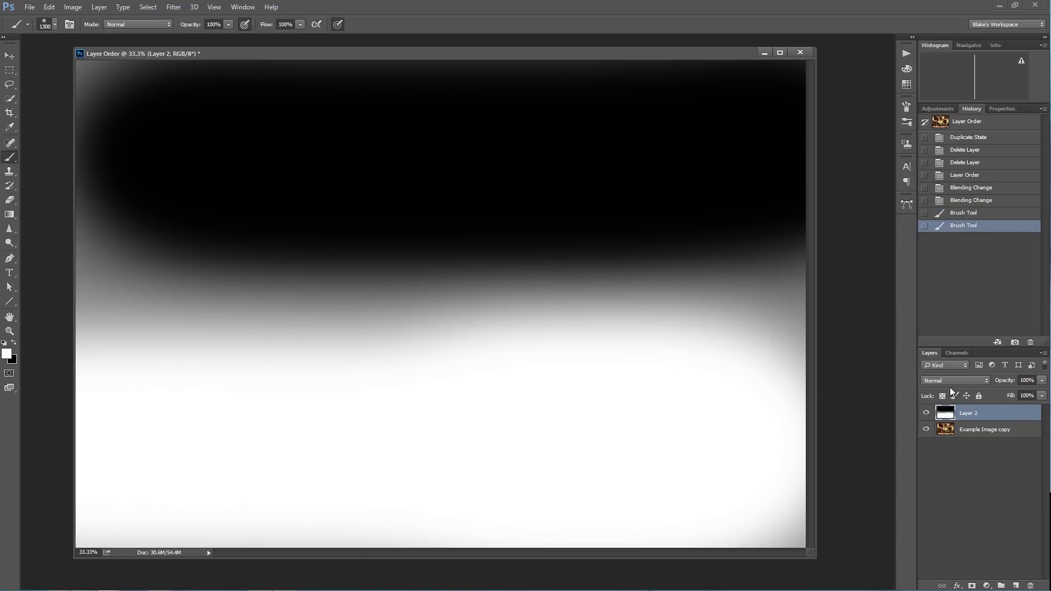
click(952, 376)
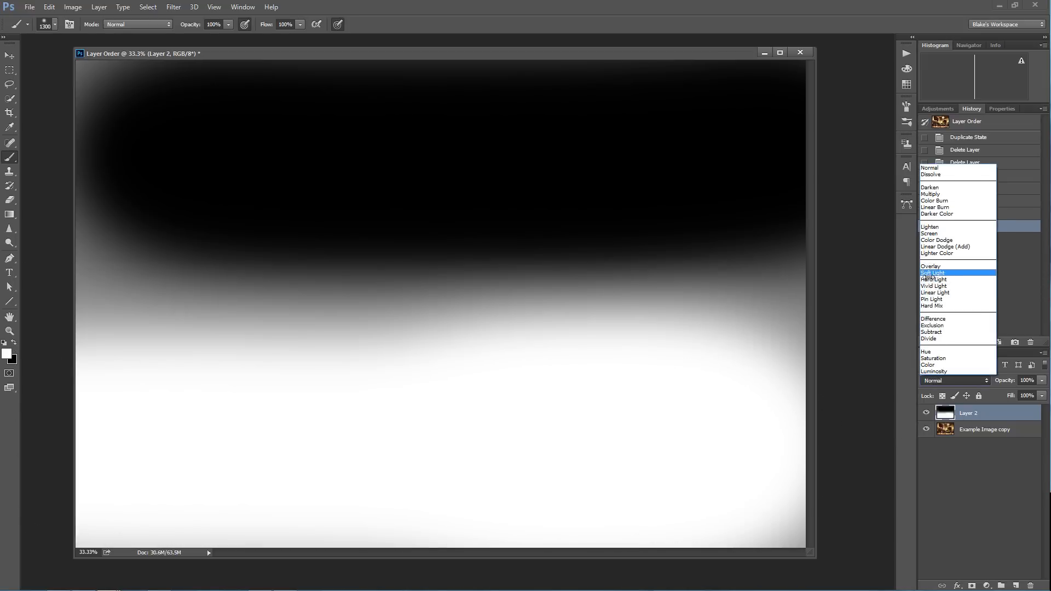
click(955, 277)
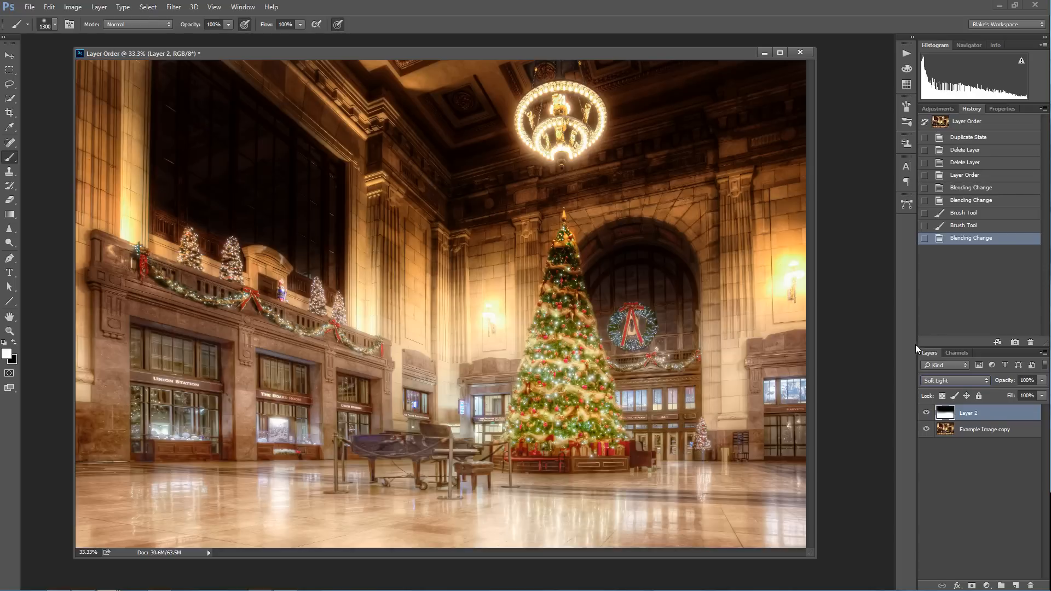
Step: Compare the image with Layer 2 hidden and shown, and delete Layer 2
click(927, 414)
click(926, 414)
click(926, 414)
click(926, 416)
key(Delete)
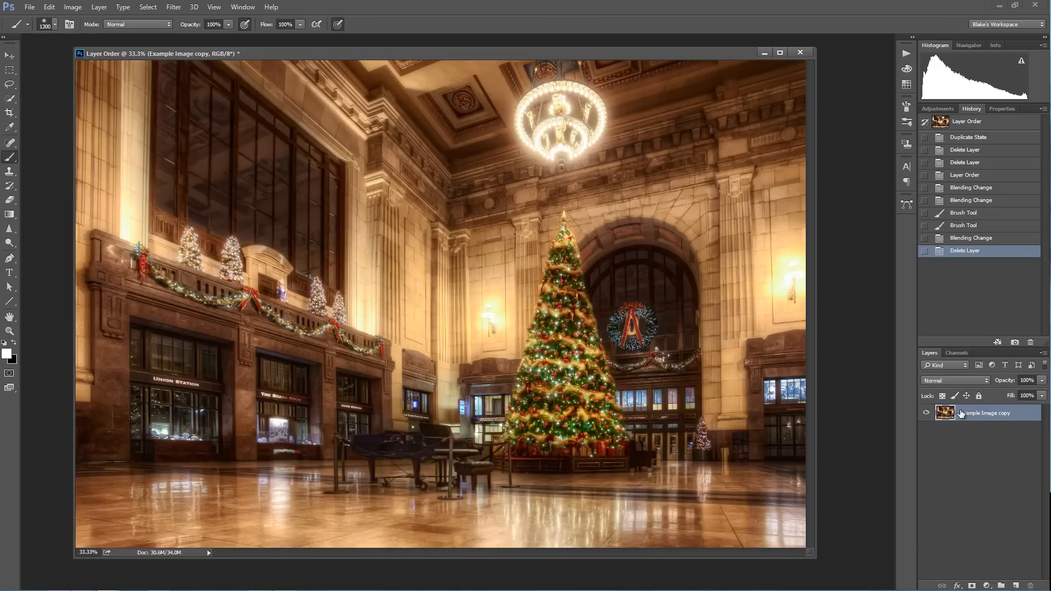
Step: Duplicate the Example Image copy layer and open the Topaz Glow filter on the duplicate
key(ctrl+j)
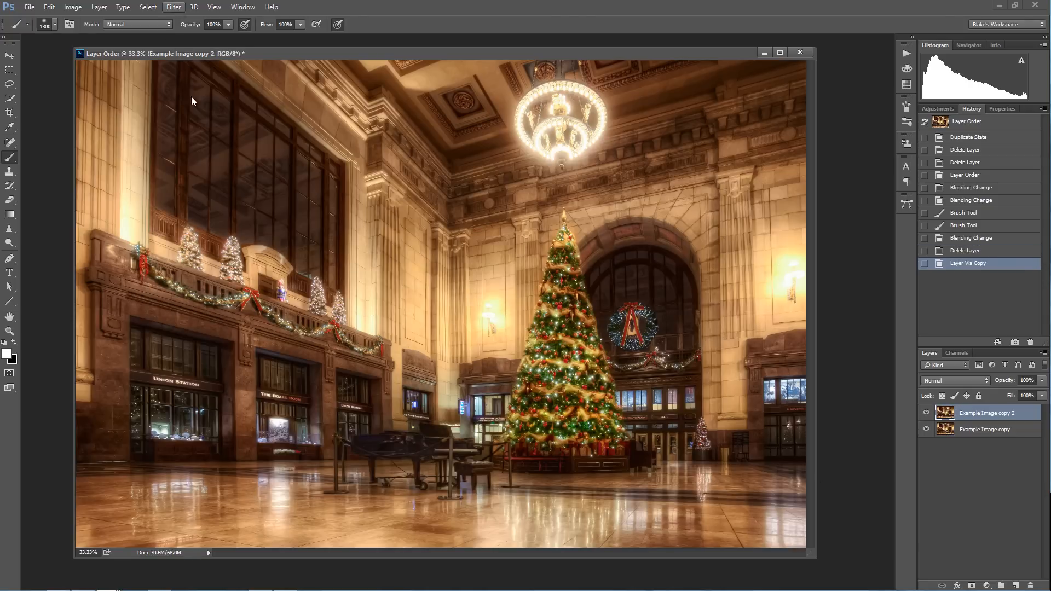
click(173, 7)
mouse_move(183, 260)
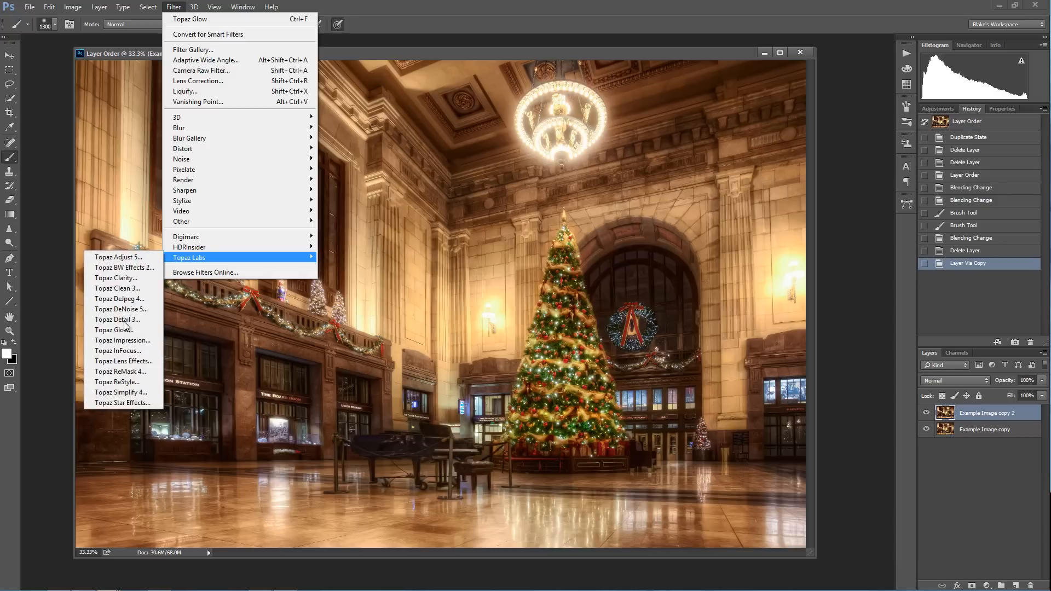
click(126, 330)
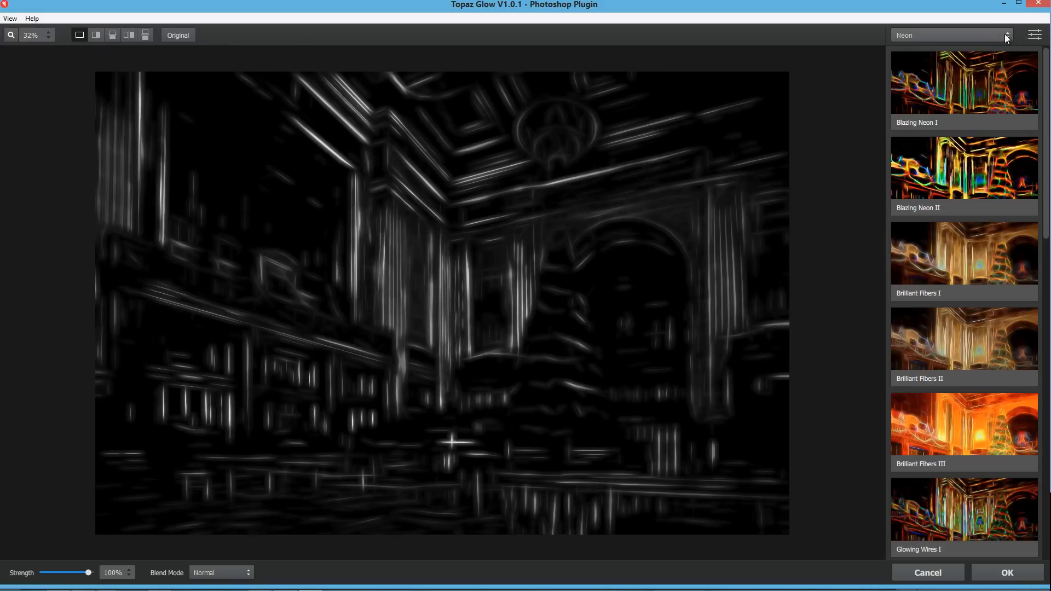
Step: Apply the Room Glow preset from My Presets and open its detailed settings
click(1005, 36)
click(933, 53)
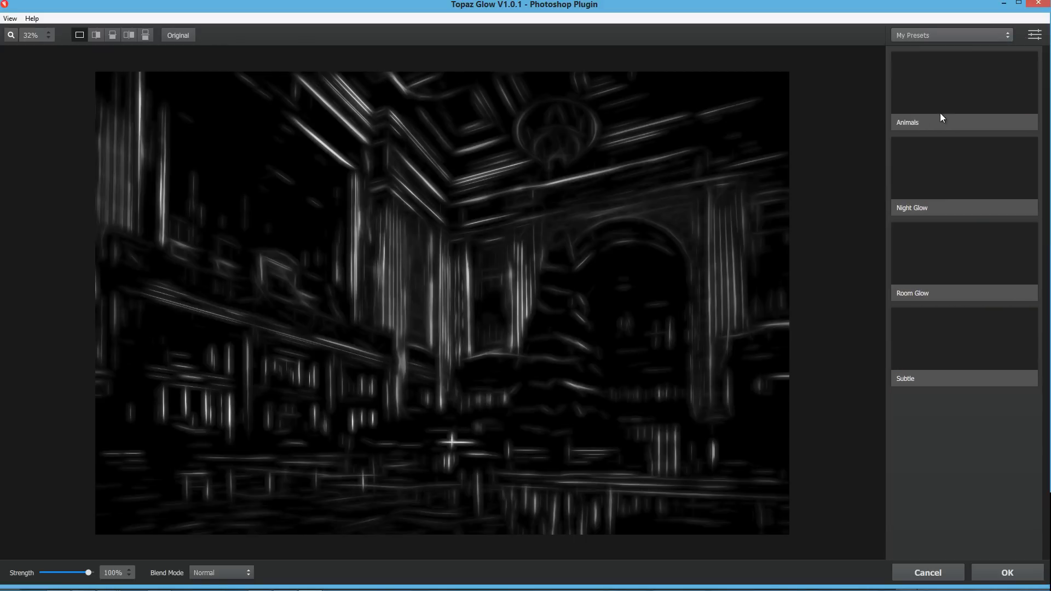
click(916, 271)
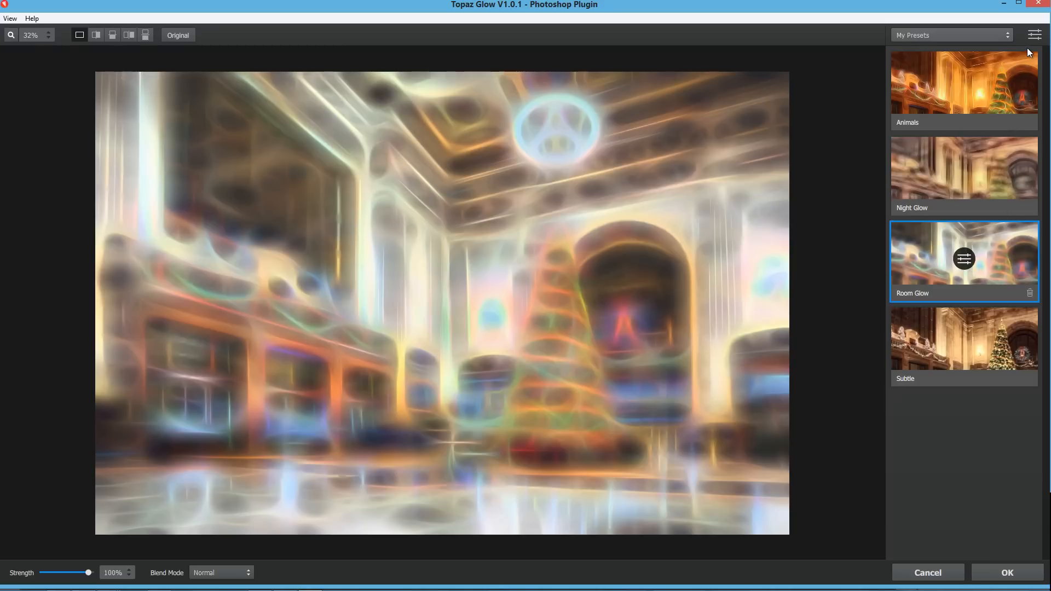
click(1035, 34)
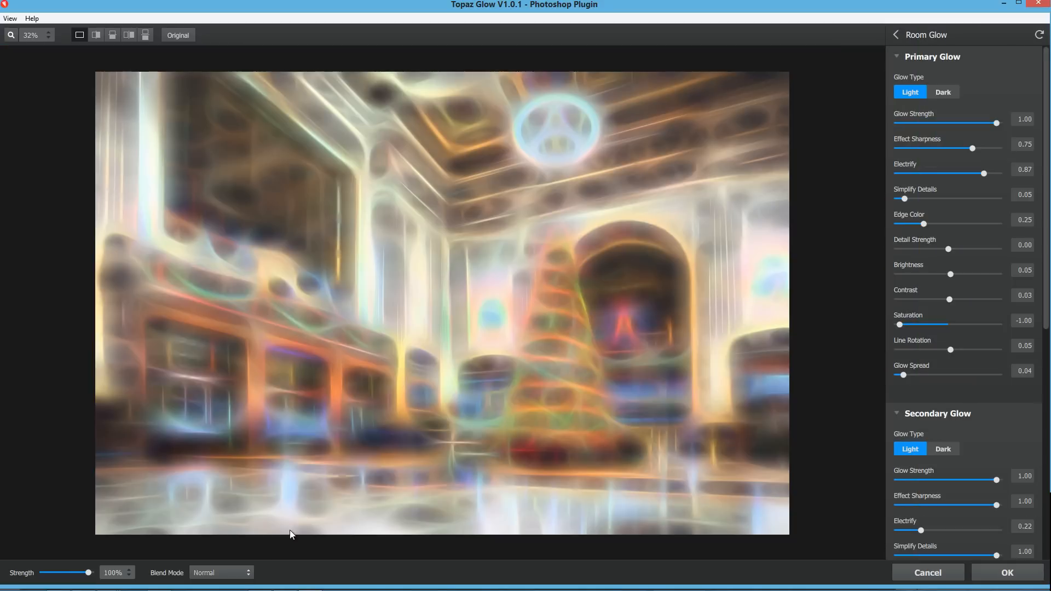
Step: Try Soft Light blending on the colored Room Glow effect, compare it with the original, and return to Normal
click(246, 573)
click(271, 569)
click(373, 428)
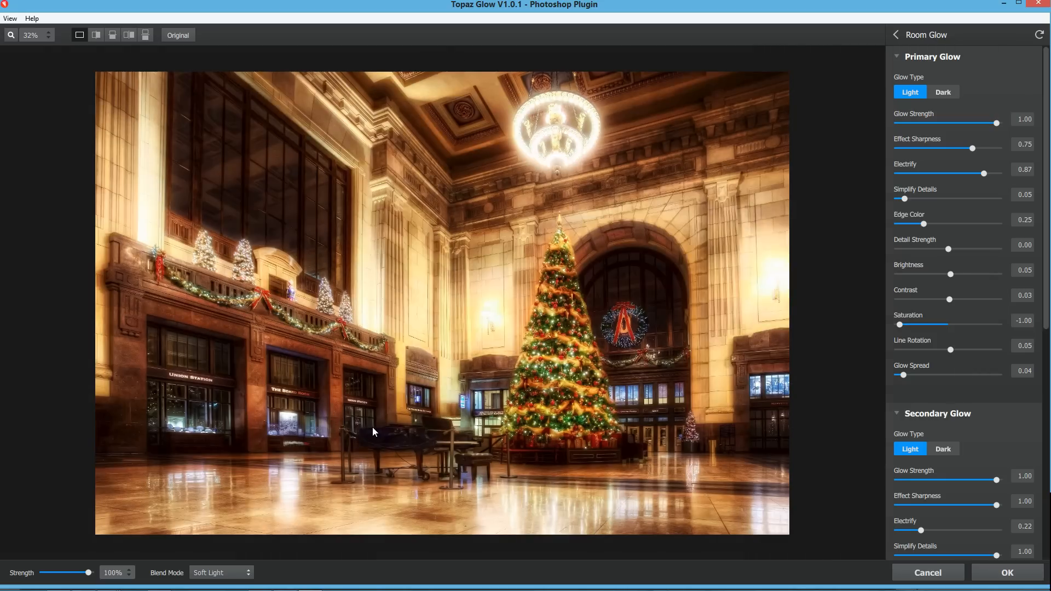
click(373, 430)
click(241, 573)
click(269, 520)
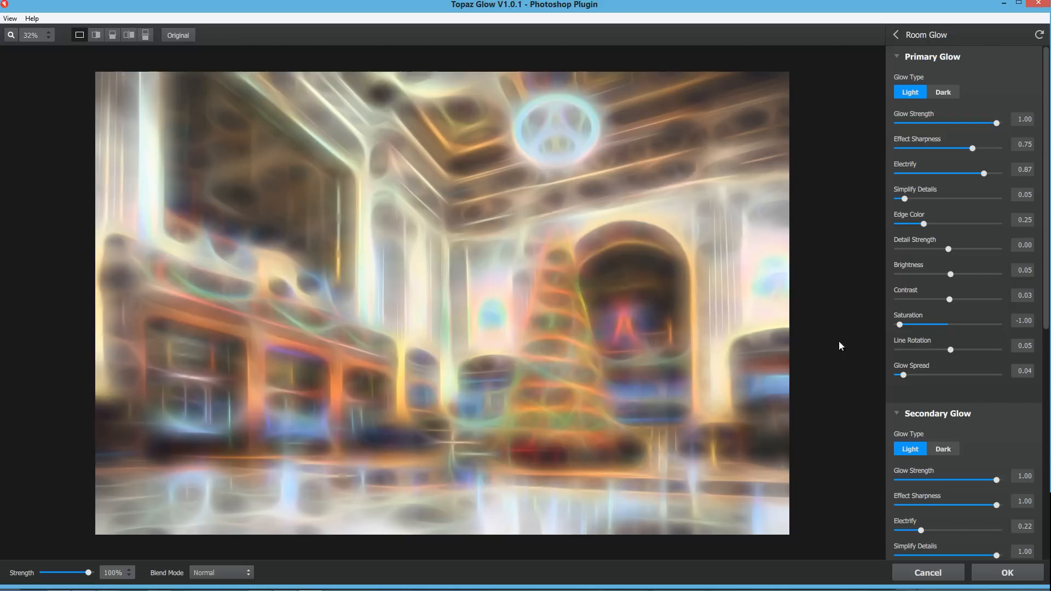
Step: Desaturate the Room Glow effect completely by setting Overall Saturation to -1.00
scroll(923, 347, down, 3)
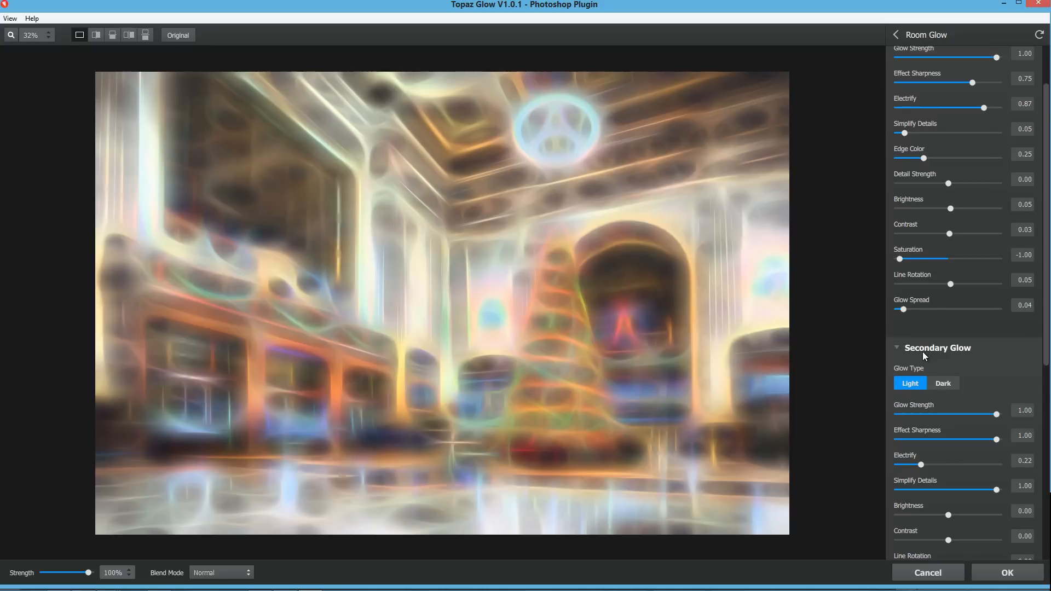
click(898, 294)
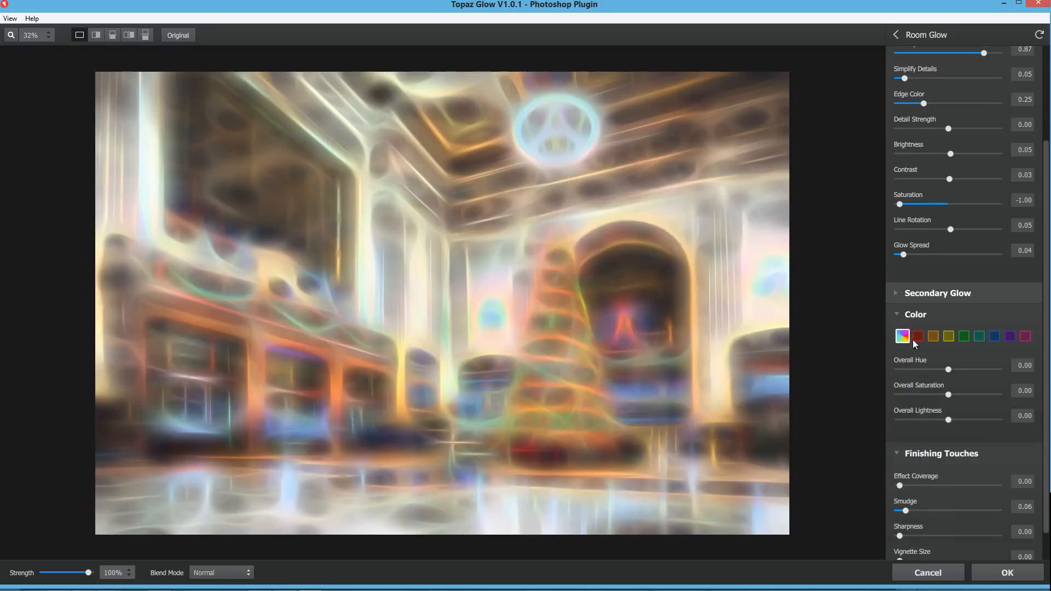
scroll(918, 417, down, 1)
scroll(918, 420, down, 1)
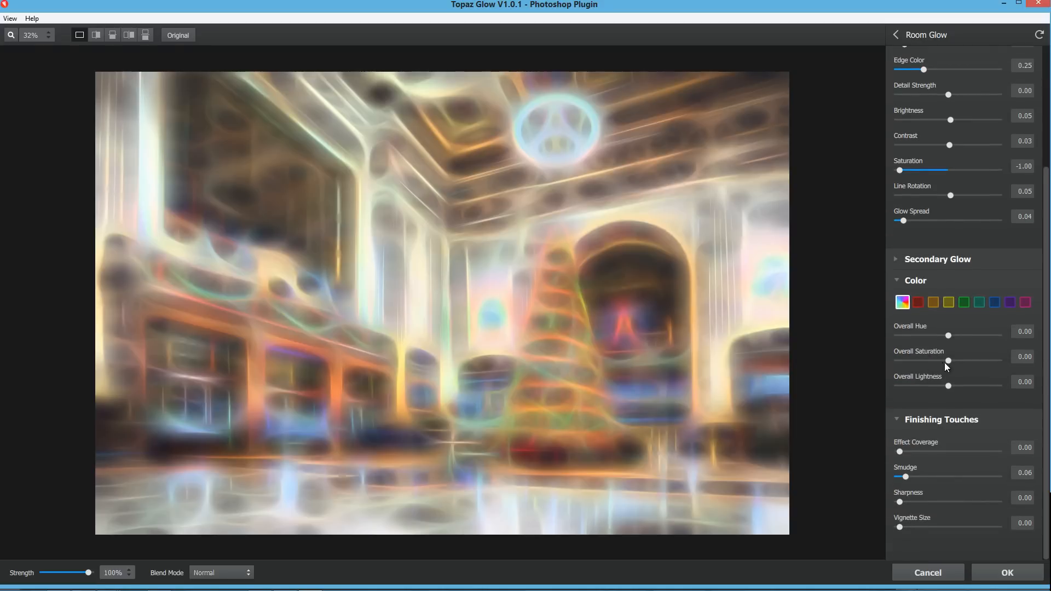
drag(945, 363, 902, 363)
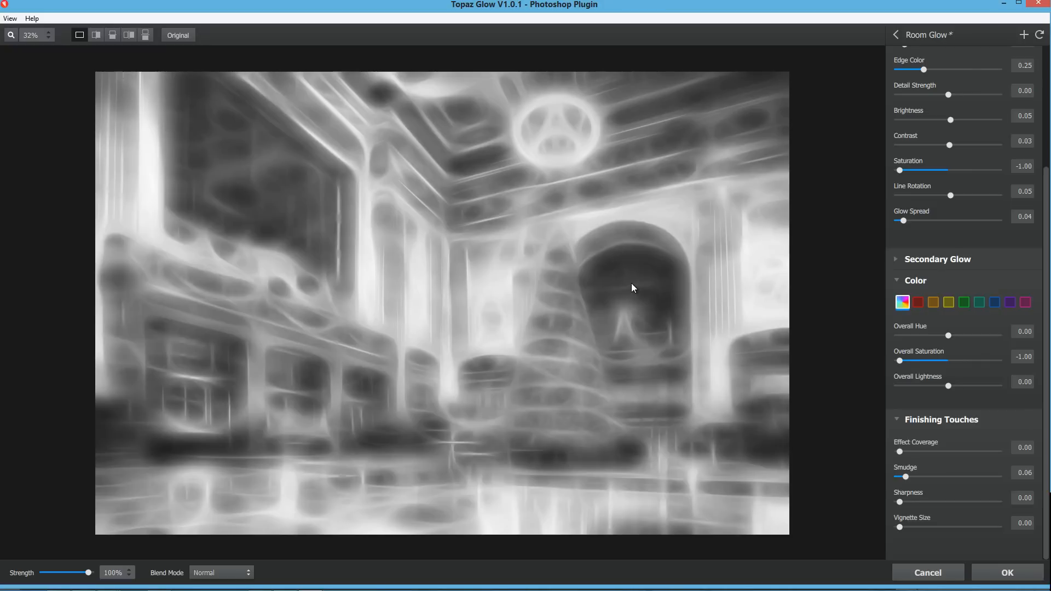
Step: Try Soft Light blending on the desaturated glow and compare the result with the original image
click(224, 574)
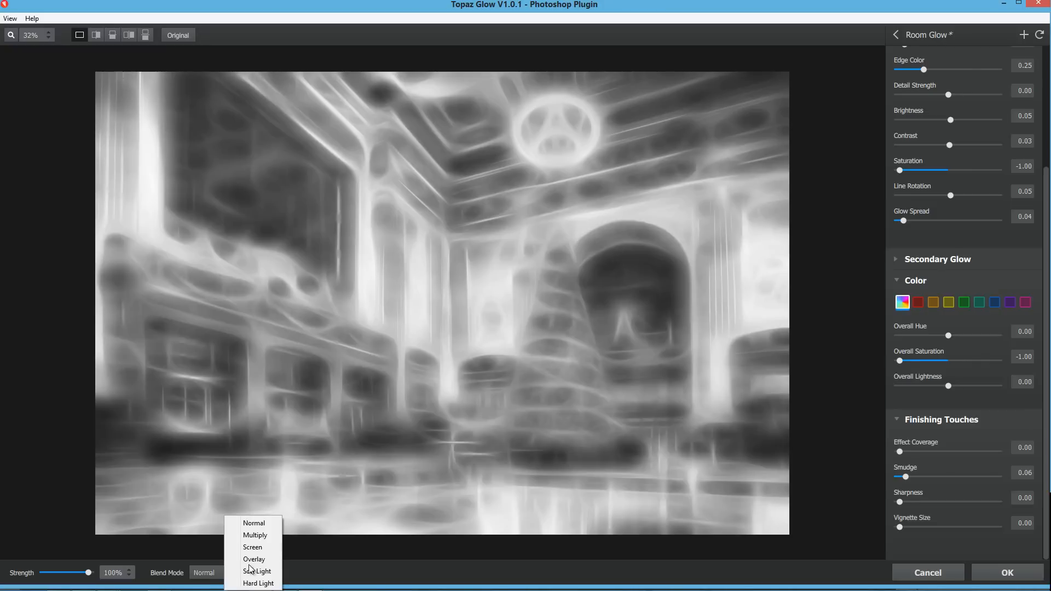
click(254, 572)
click(655, 258)
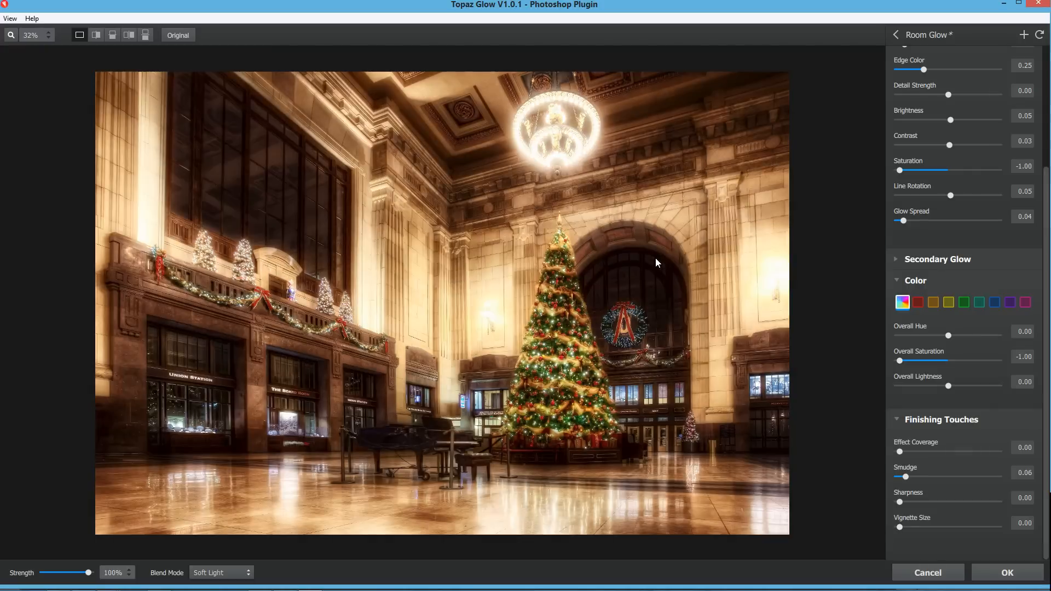
click(655, 258)
scroll(936, 273, up, 3)
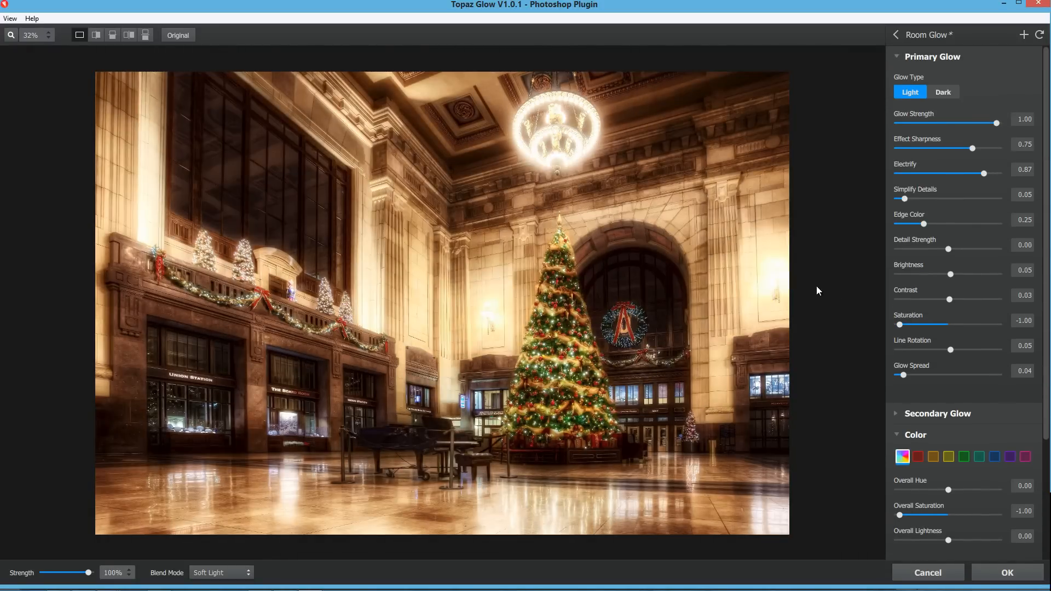
click(640, 341)
Step: Try a Primary Glow strength of 0.11, restore it to 1.00, and set Electrify to 0.96
click(911, 124)
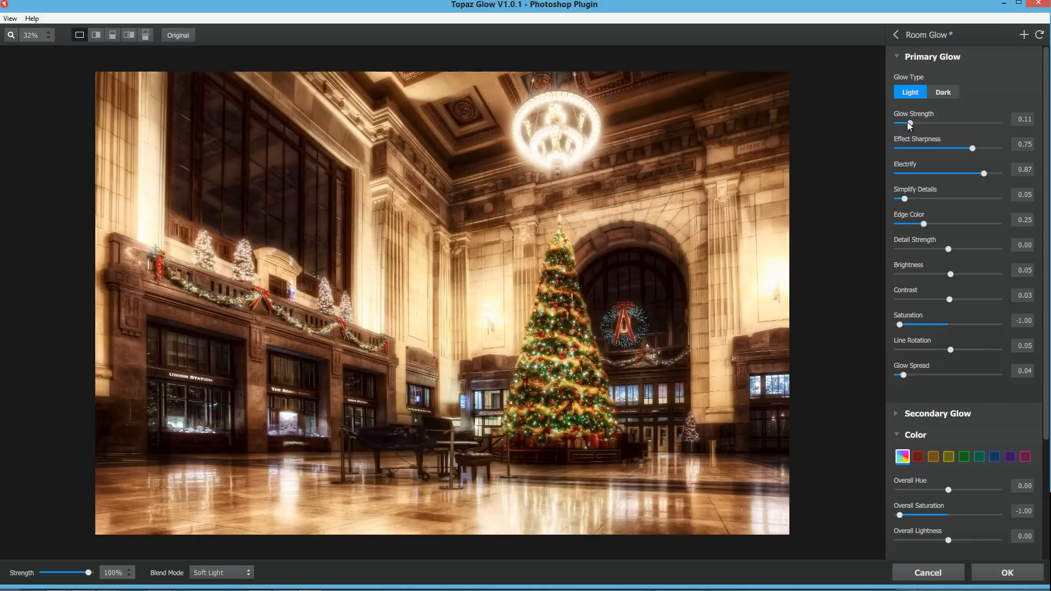
drag(907, 122, 1010, 123)
mouse_move(984, 173)
mouse_down()
mouse_move(910, 170)
mouse_move(992, 173)
mouse_up()
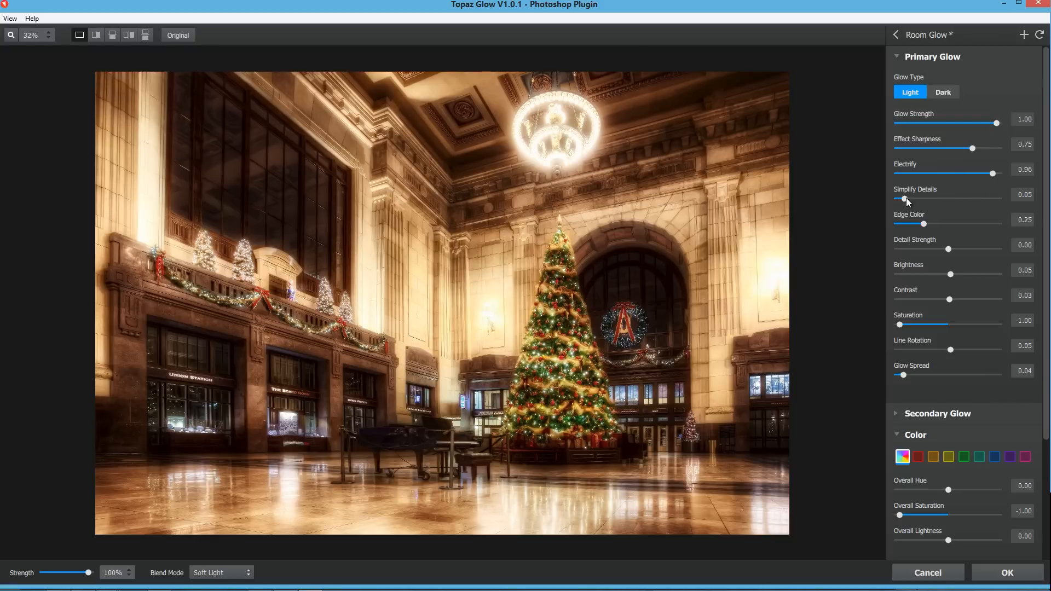
Step: Try Simplify Details at 0.96, switch the blend mode to Normal, and set Simplify Details to 0.06
drag(905, 198, 991, 197)
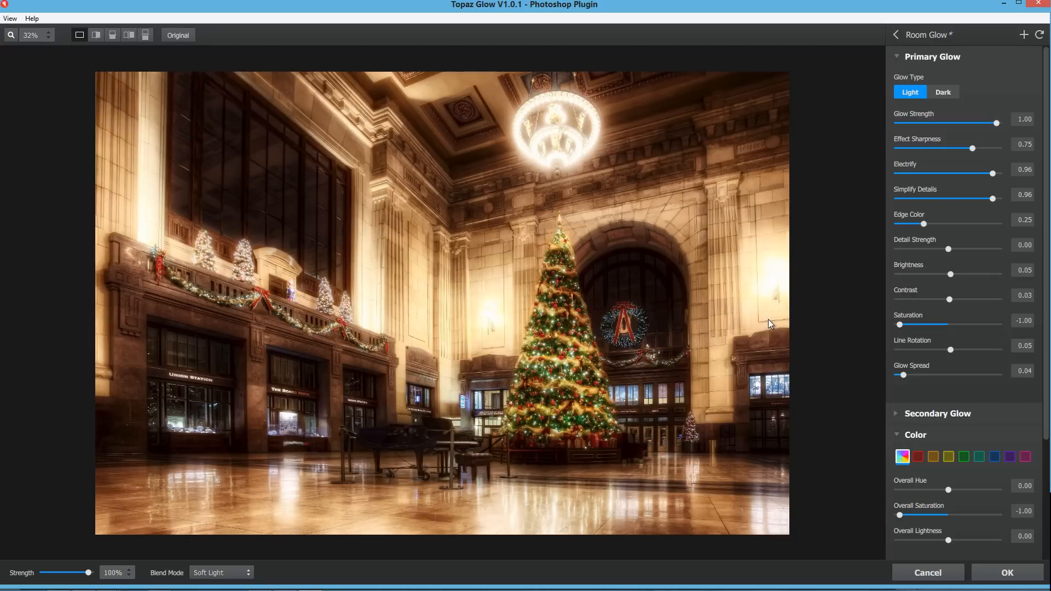
click(221, 572)
click(230, 521)
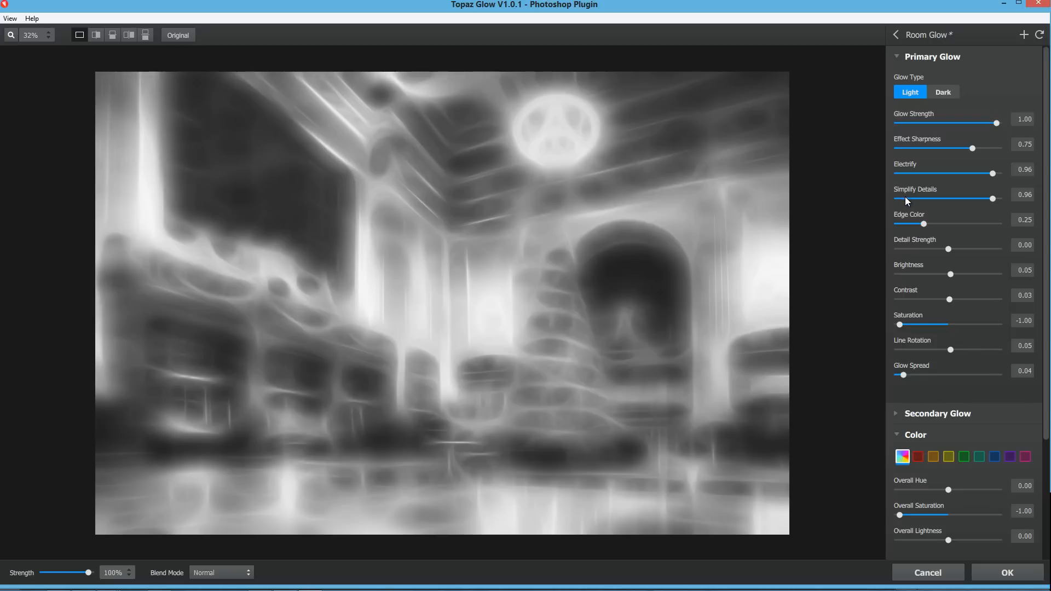
click(906, 200)
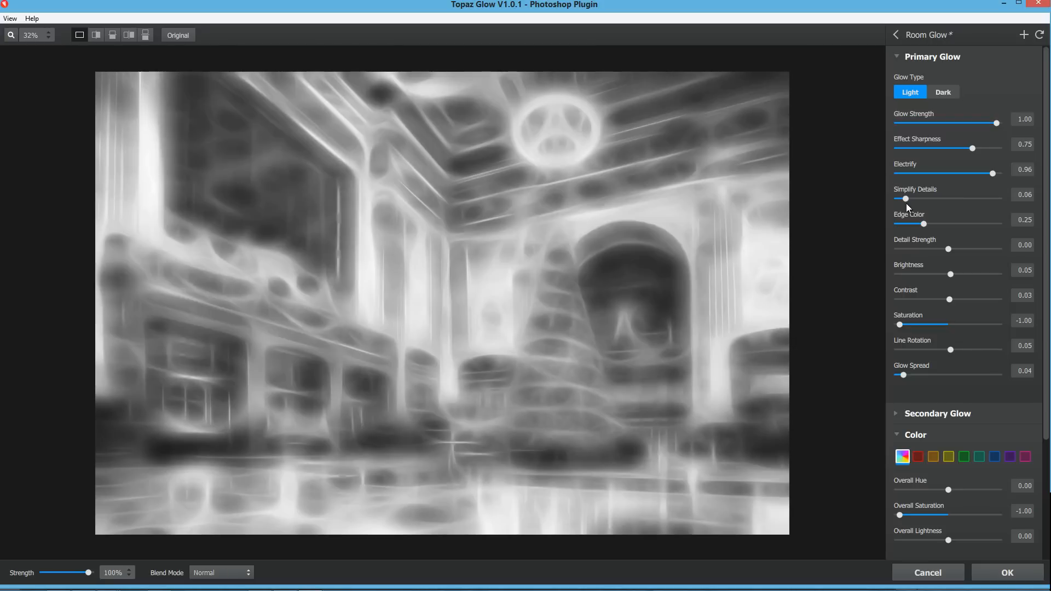
Step: Try the primary glow's Detail Strength at 0.78, switch the blend mode to Soft Light, and set Detail Strength to 0.70
drag(949, 249, 985, 249)
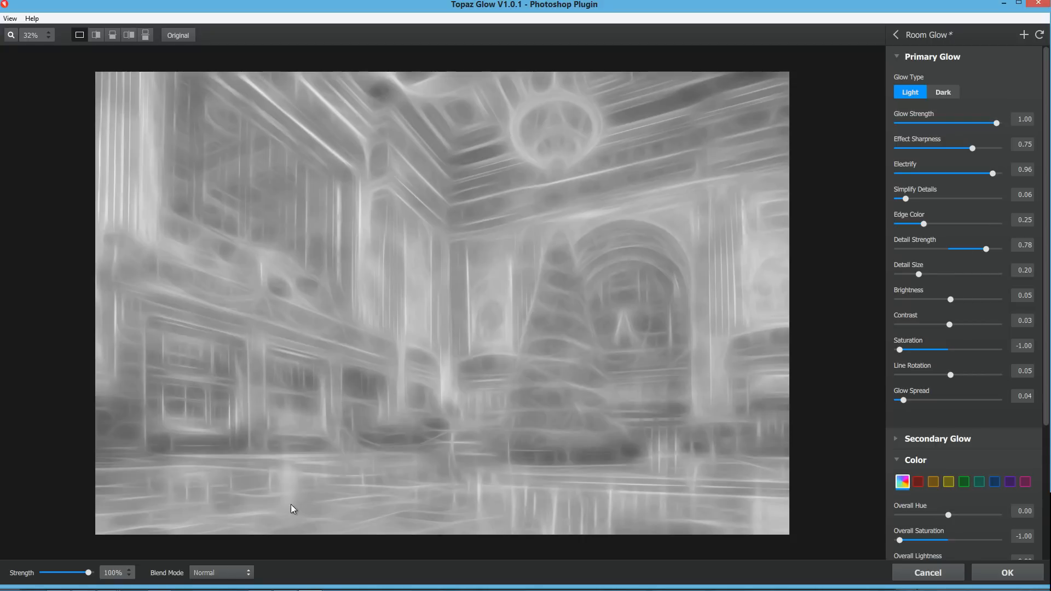
click(245, 575)
click(276, 573)
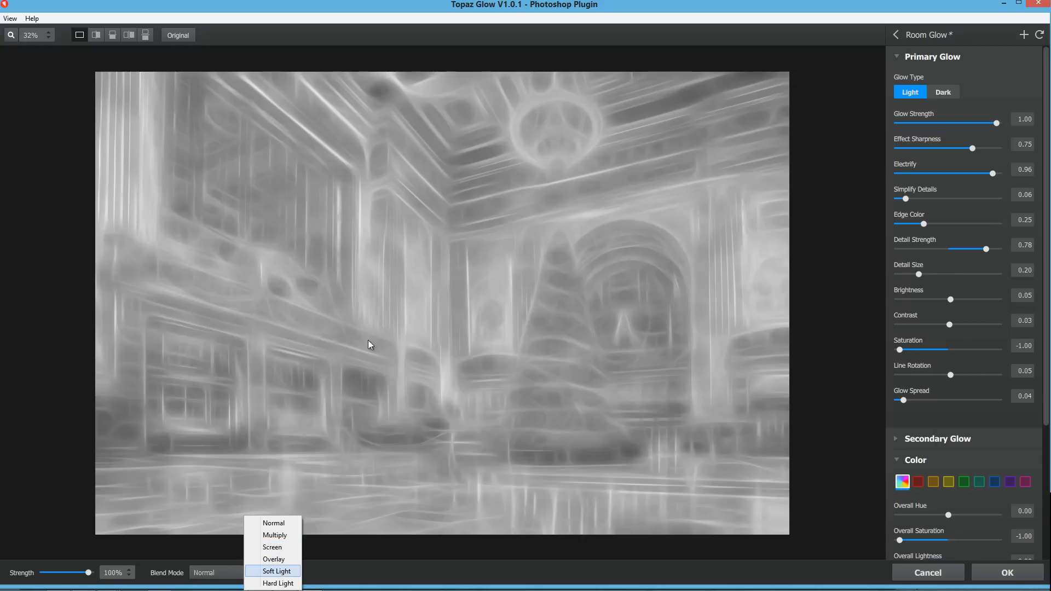
click(397, 302)
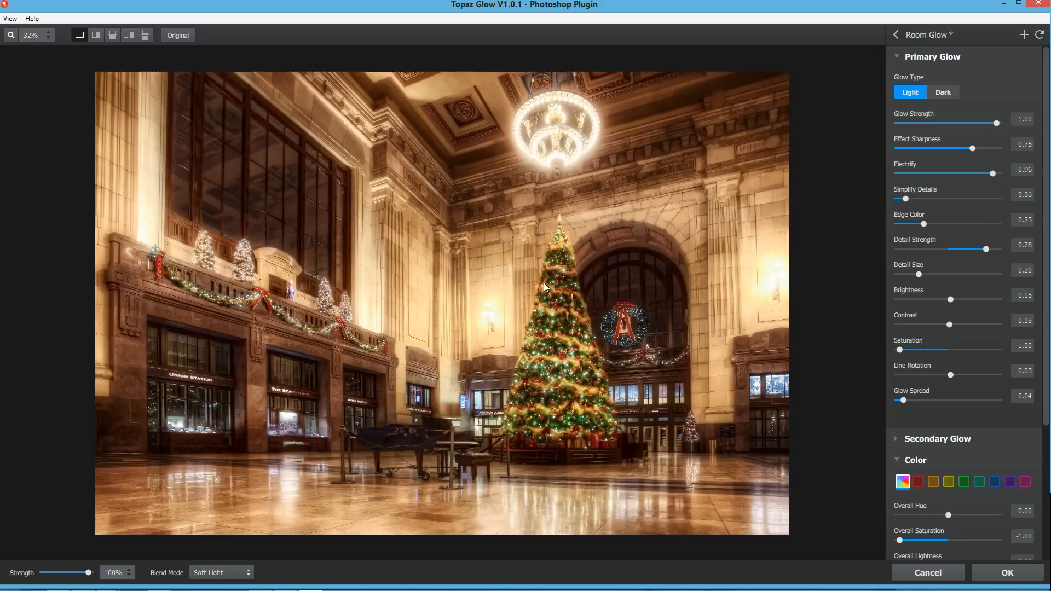
click(949, 249)
click(676, 297)
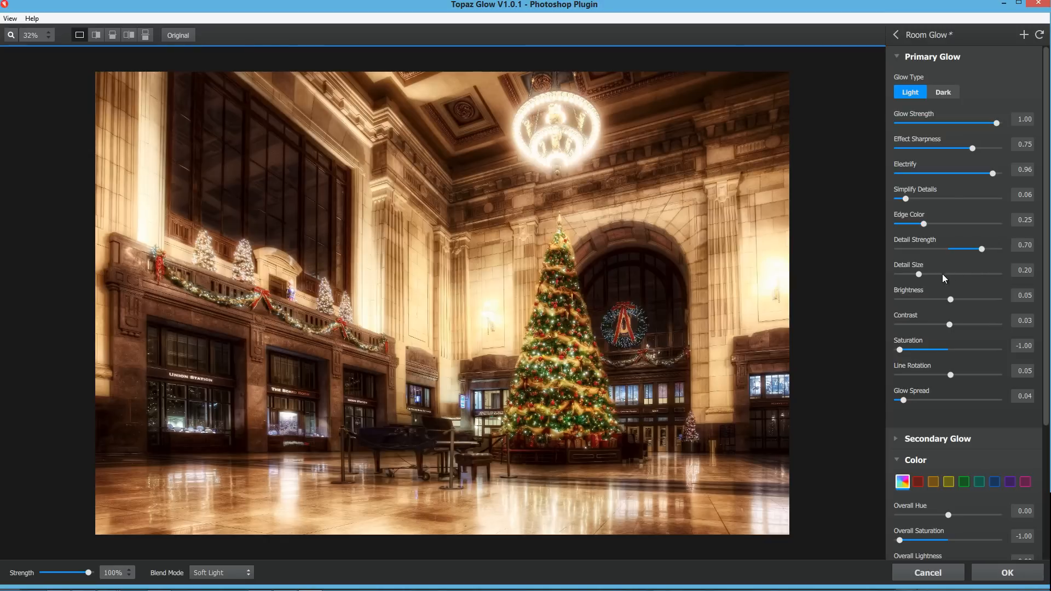
Step: Try the primary glow's Detail Size at 1.00 and 0.23 in Normal blend mode, and return it to 1.00
click(990, 274)
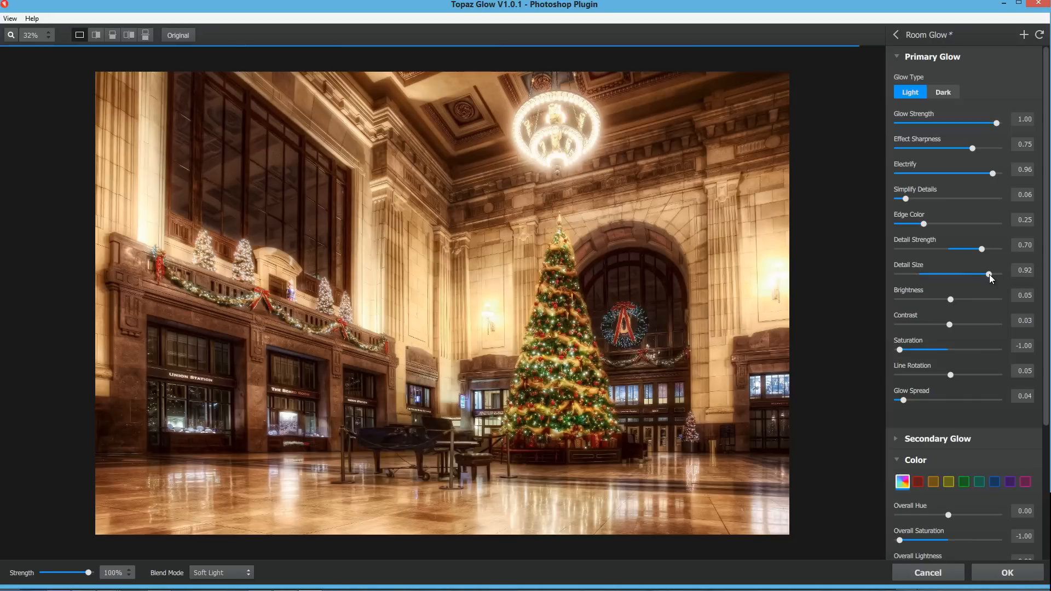
drag(990, 274, 1001, 273)
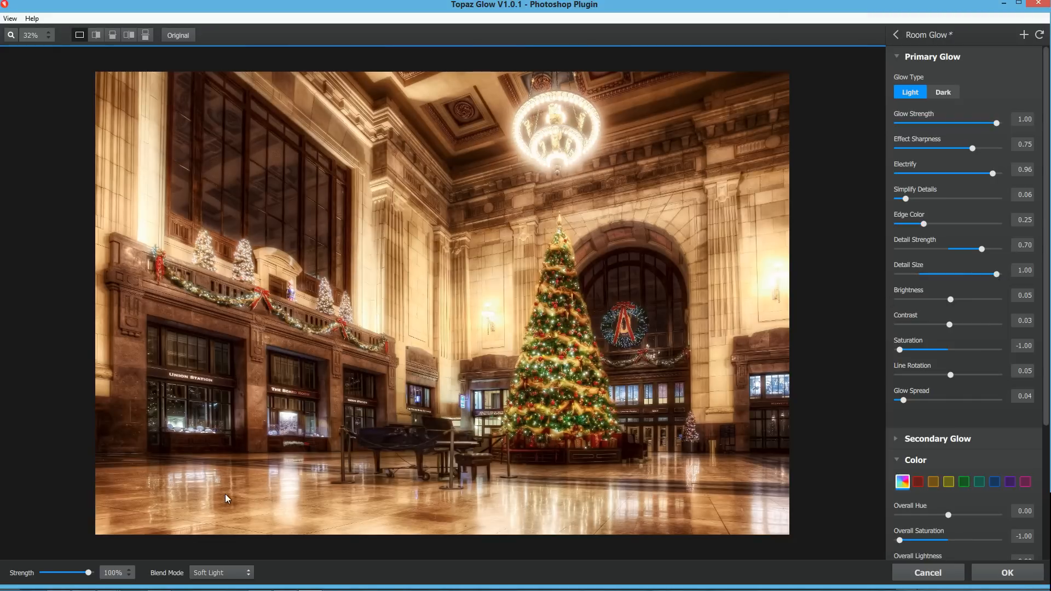
click(235, 572)
click(260, 523)
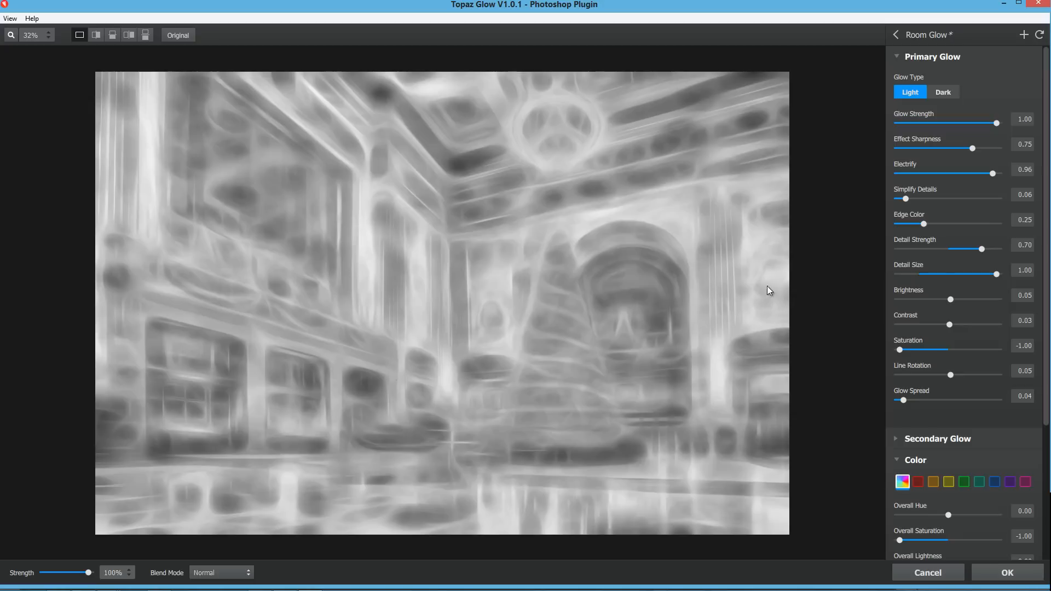
click(922, 274)
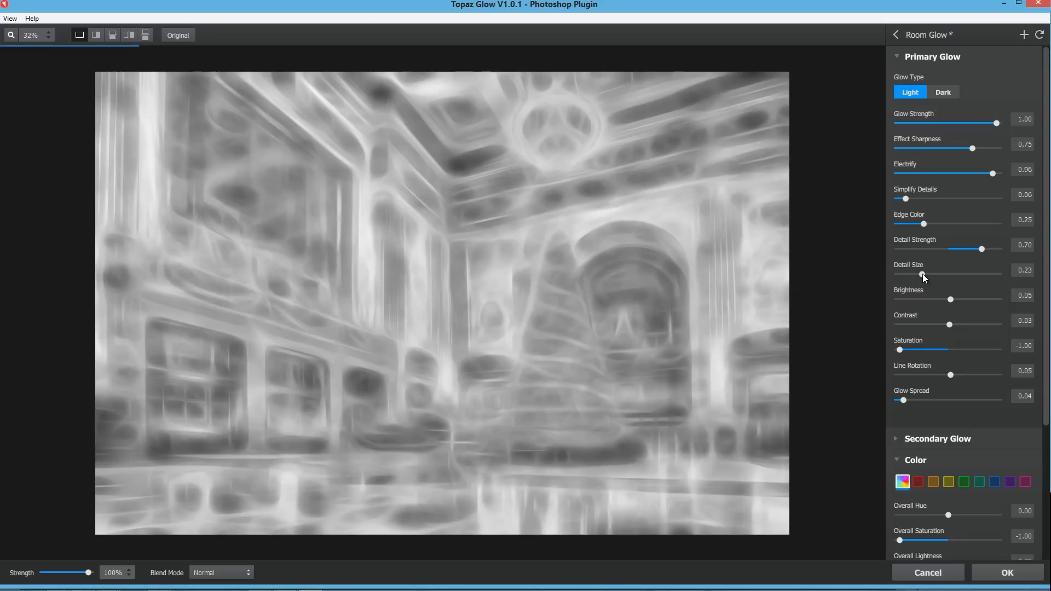
drag(945, 274, 1004, 272)
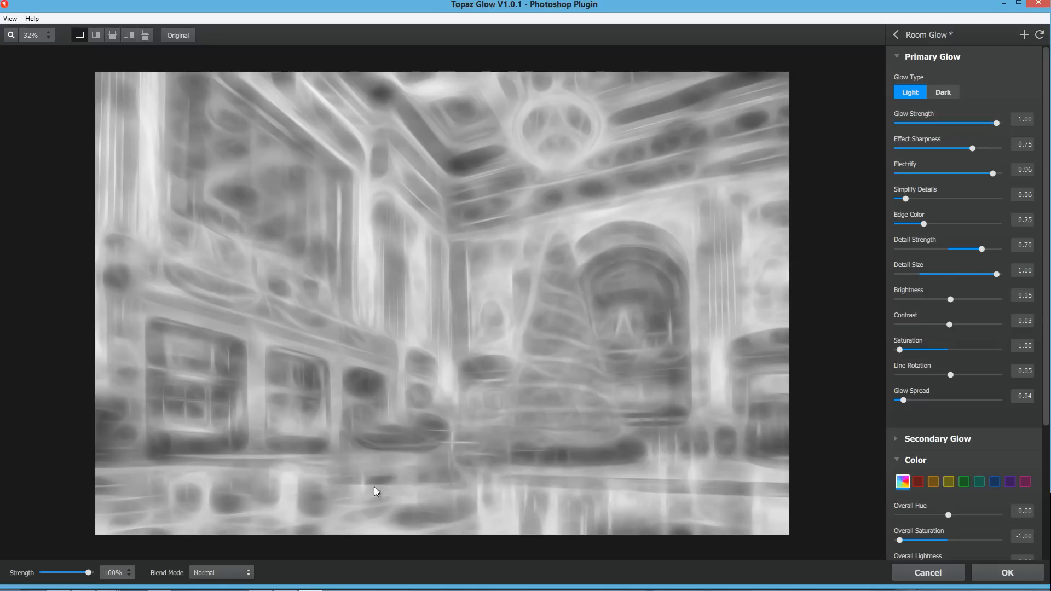
Step: Set the blend mode to Soft Light and the primary glow's Detail Size to 0.26
click(223, 571)
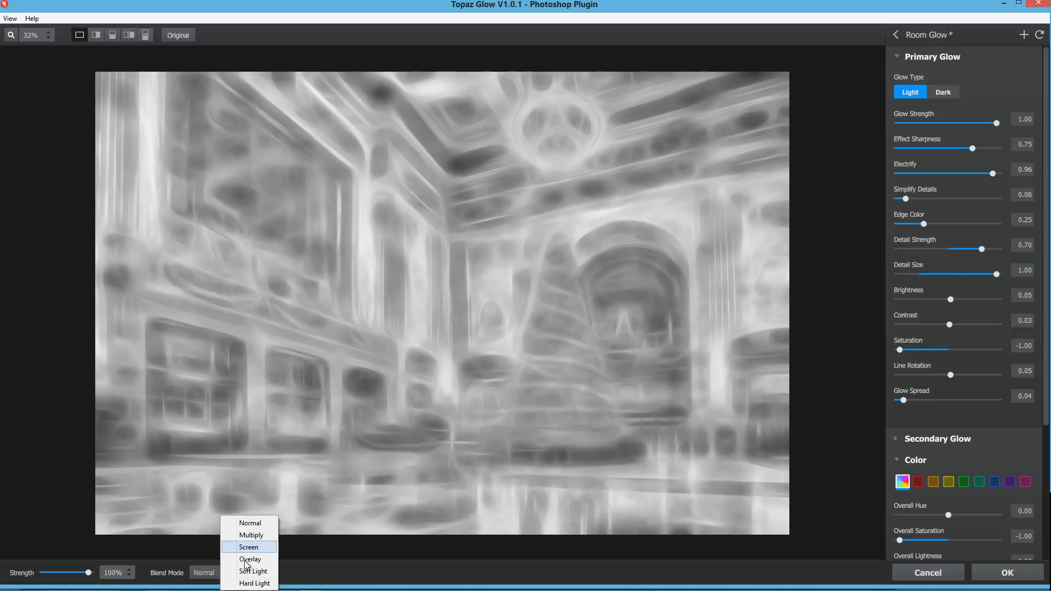
click(251, 568)
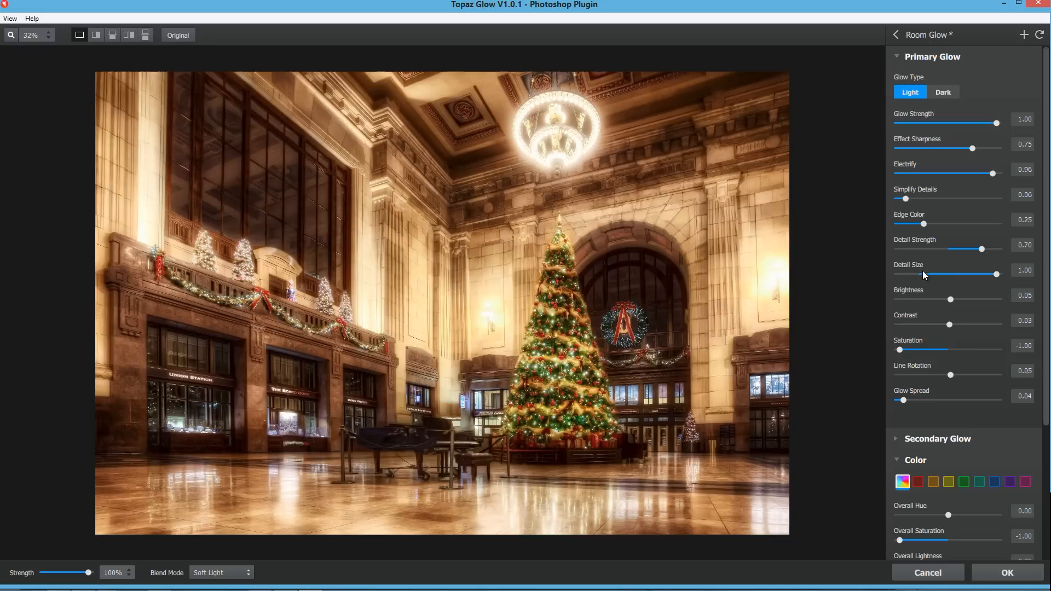
click(925, 272)
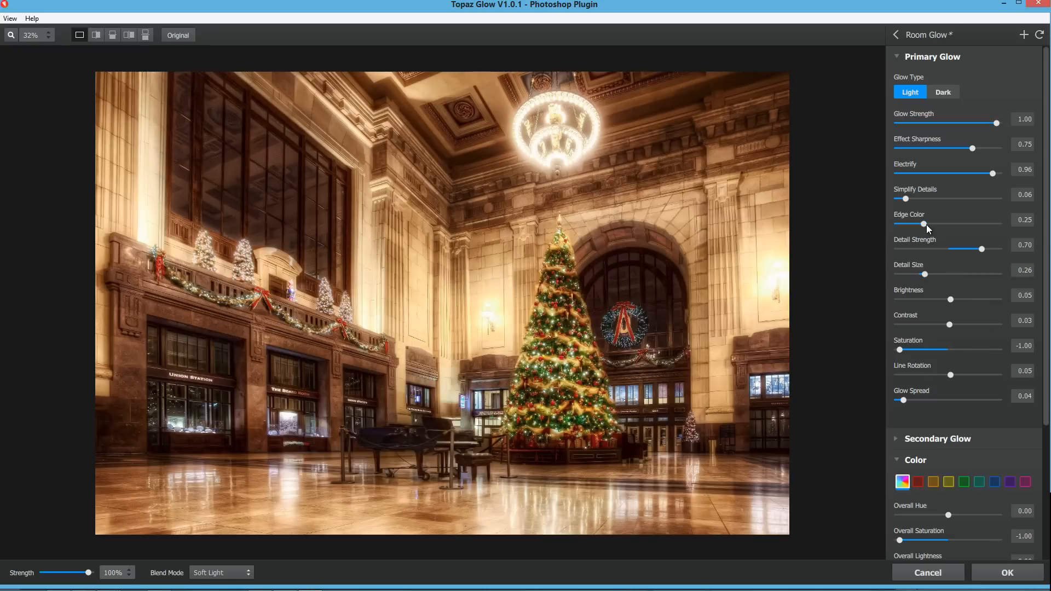
Step: Open the Secondary Glow settings and choose the Dark glow type with the blend mode set to Normal
click(900, 57)
click(899, 78)
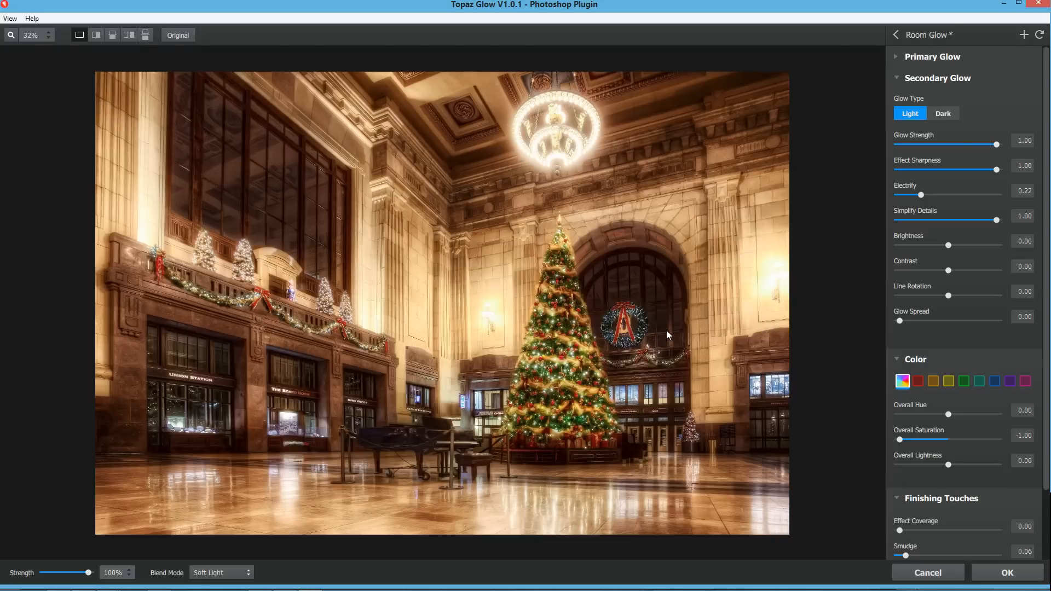
click(251, 572)
click(279, 523)
click(946, 112)
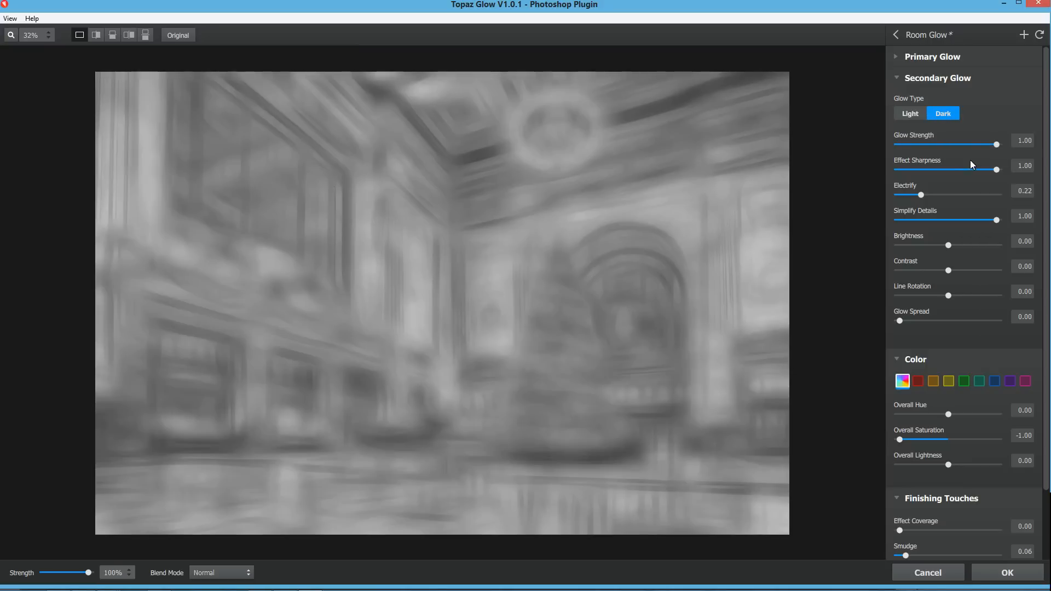
Step: Set the secondary glow's Glow Strength to 0.00, Effect Sharpness to 0.26 and Simplify Details to 0.32
drag(981, 145, 895, 143)
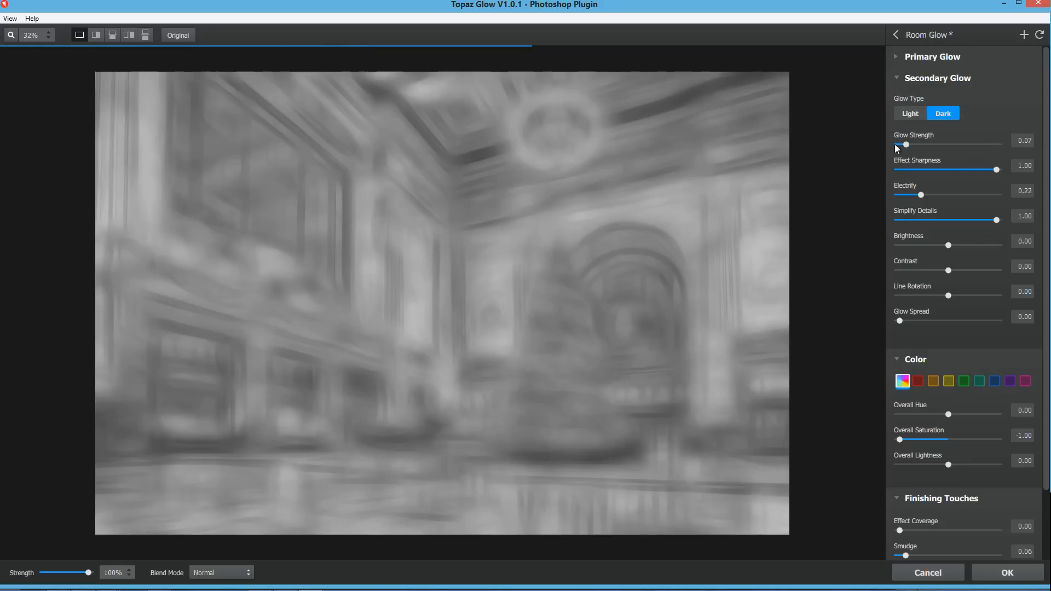
click(925, 170)
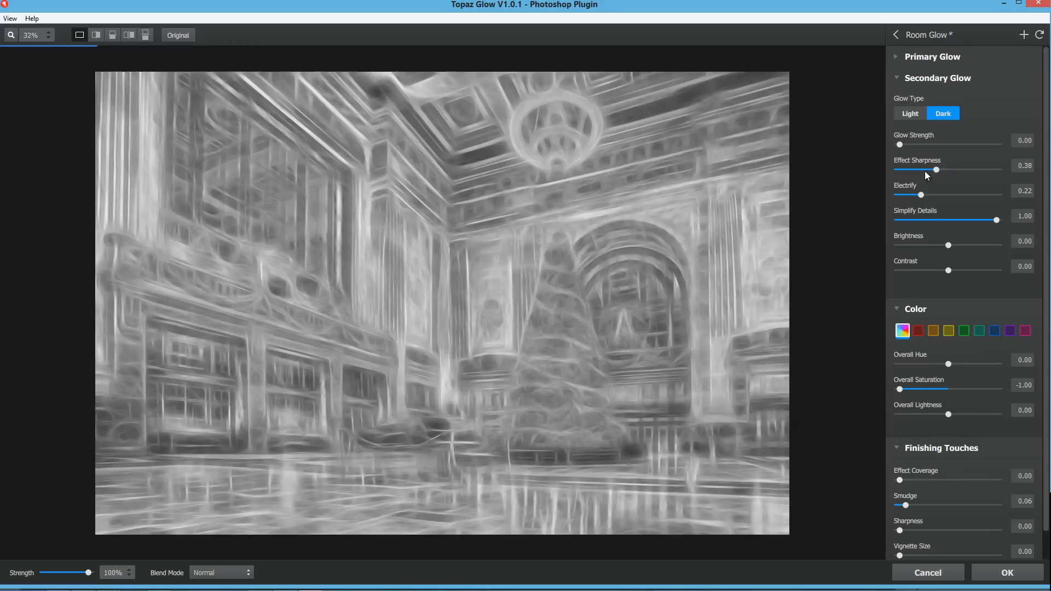
click(993, 219)
click(940, 220)
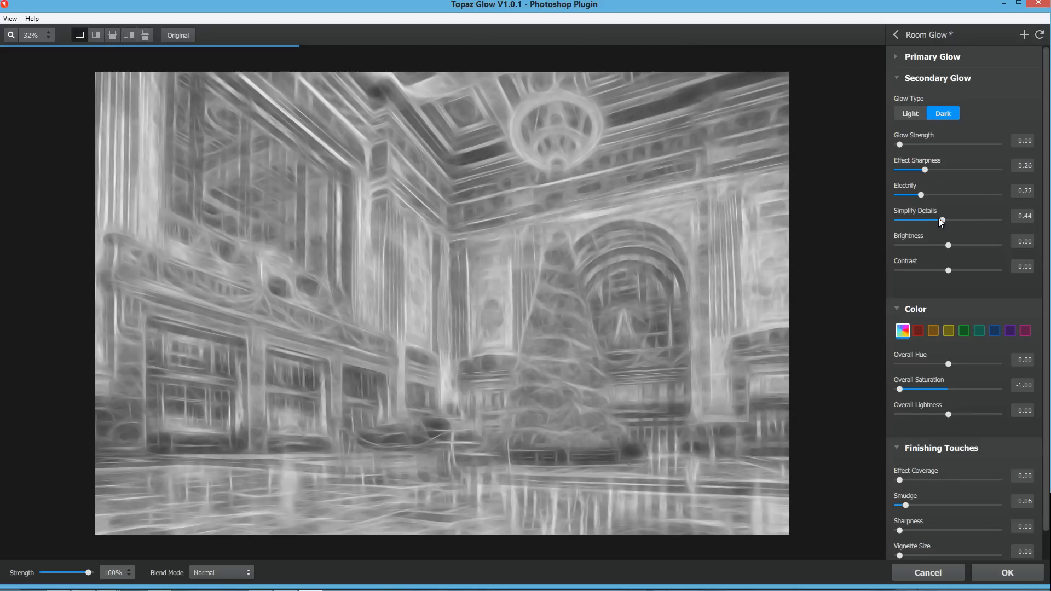
click(931, 220)
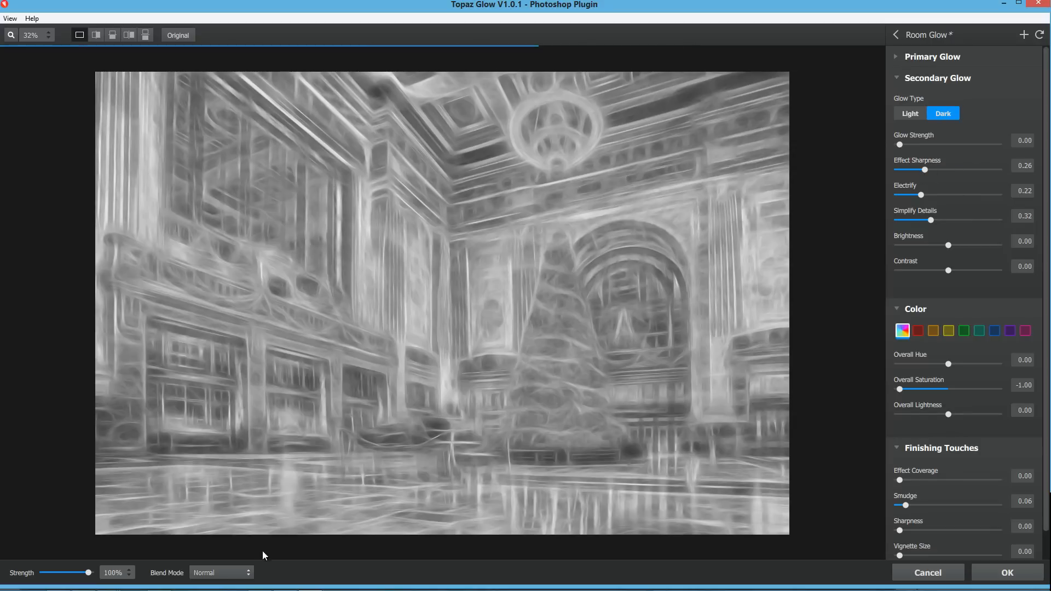
Step: Switch the blend mode to Soft Light and set the secondary glow to Light with Glow Strength 1.00
click(243, 573)
key(Return)
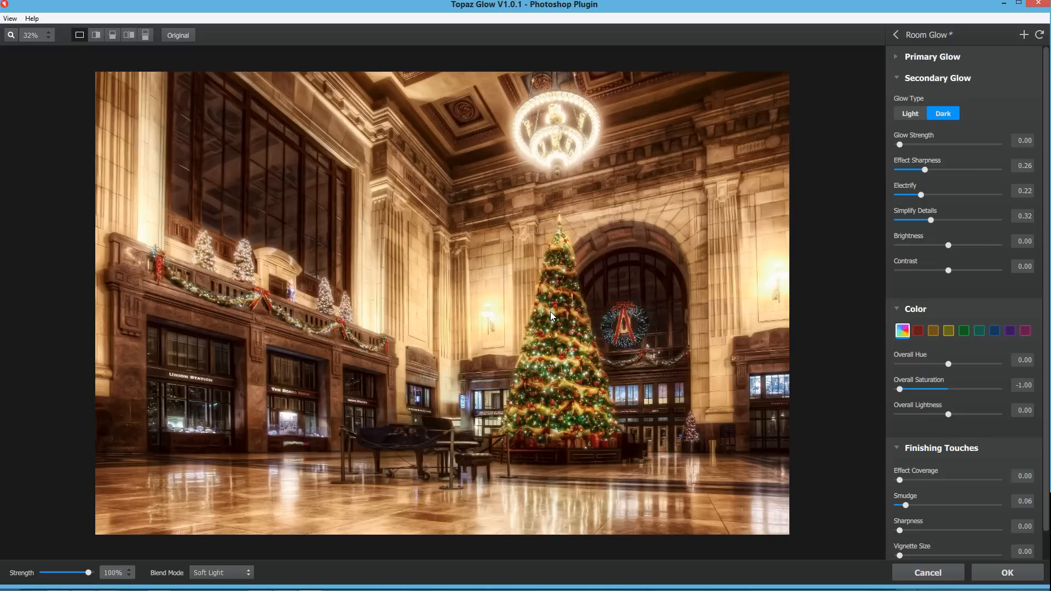
click(550, 311)
click(915, 113)
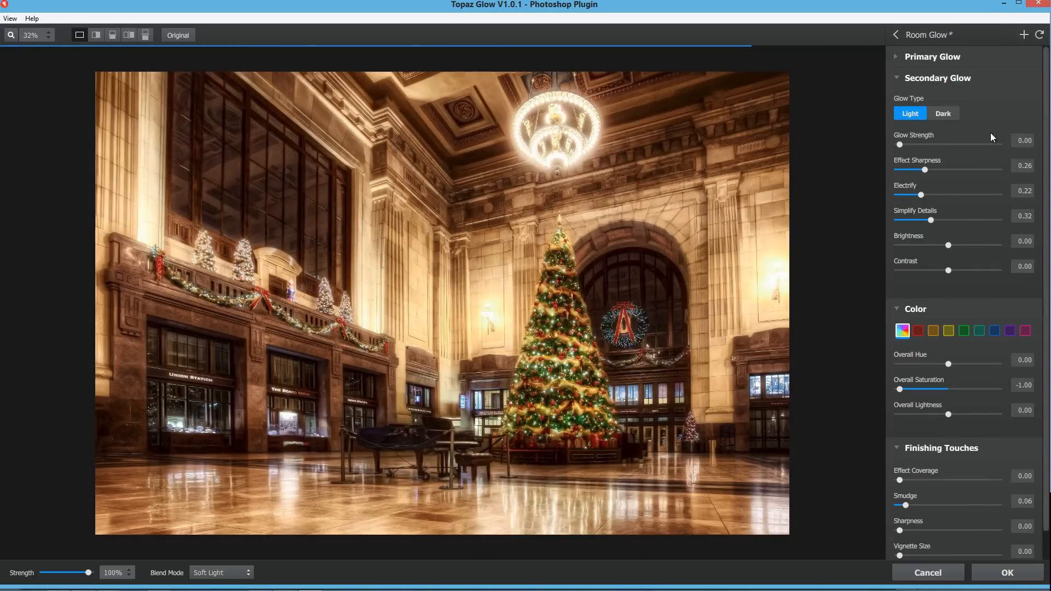
click(1000, 143)
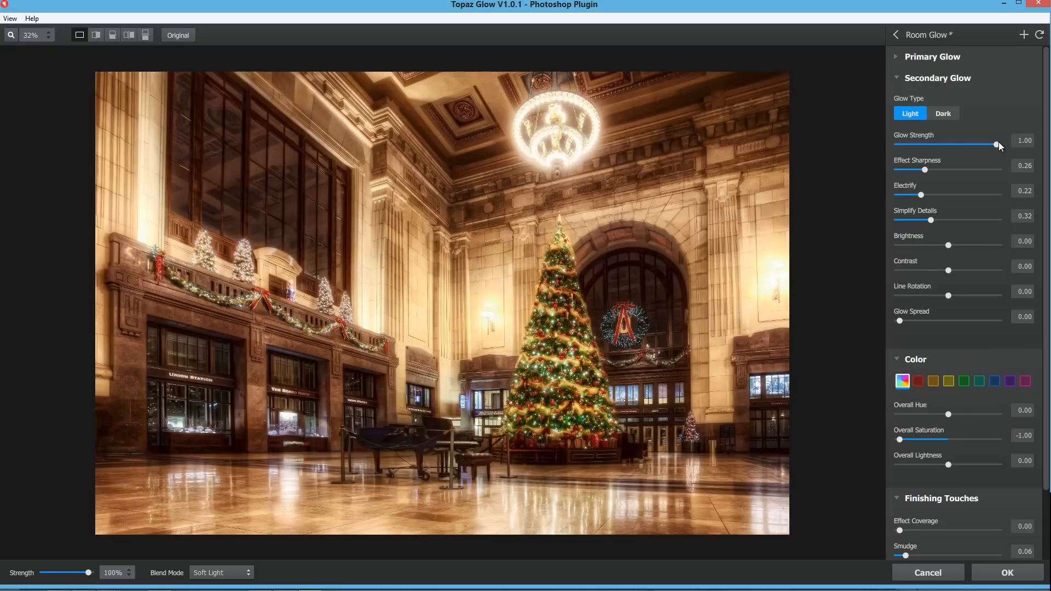
Step: Try the Dark type for the full-strength secondary glow and return it to Light
click(939, 113)
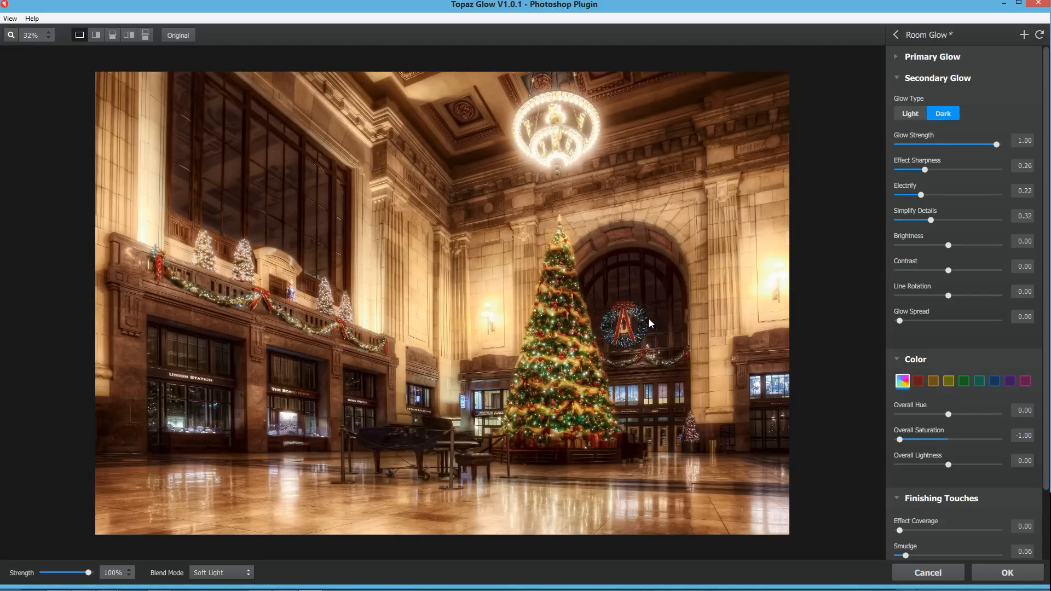
click(648, 318)
click(908, 117)
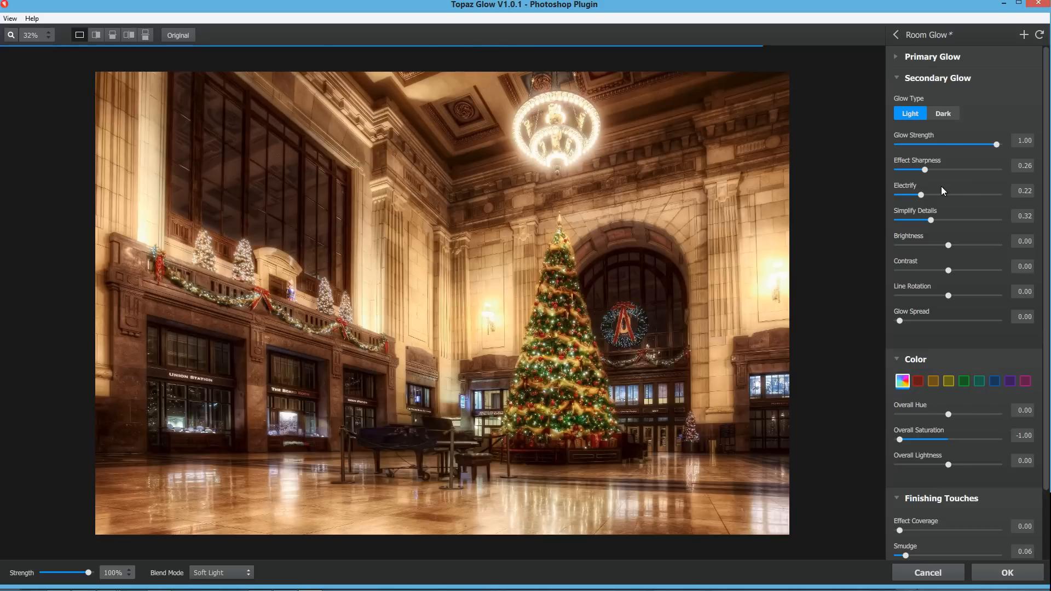
Step: Set the secondary glow's Electrify to 1.00 and Effect Sharpness to 0.99, raise Simplify Details, and apply the effect
click(1000, 195)
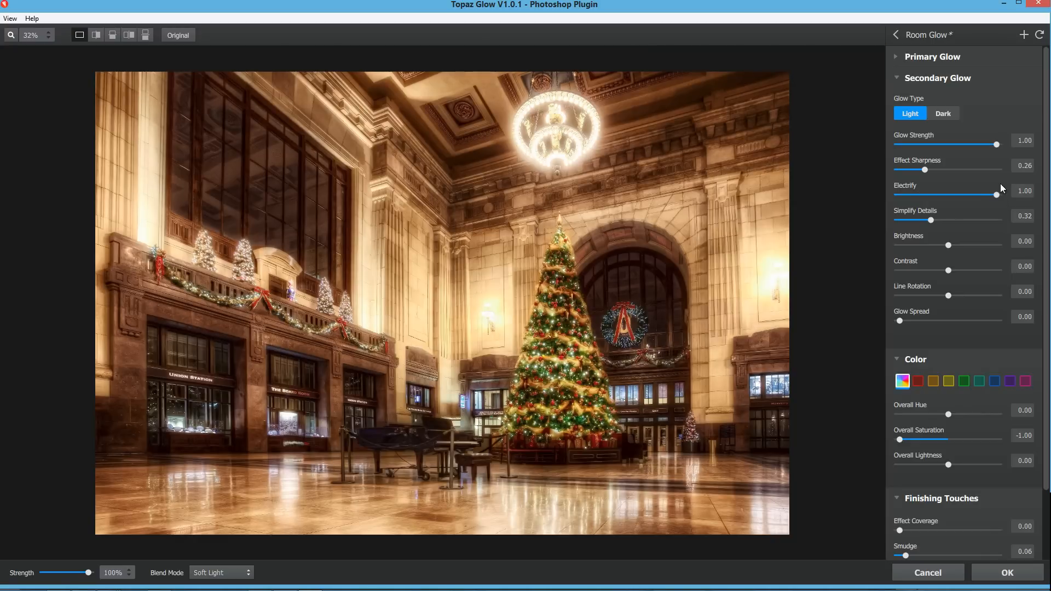
click(997, 169)
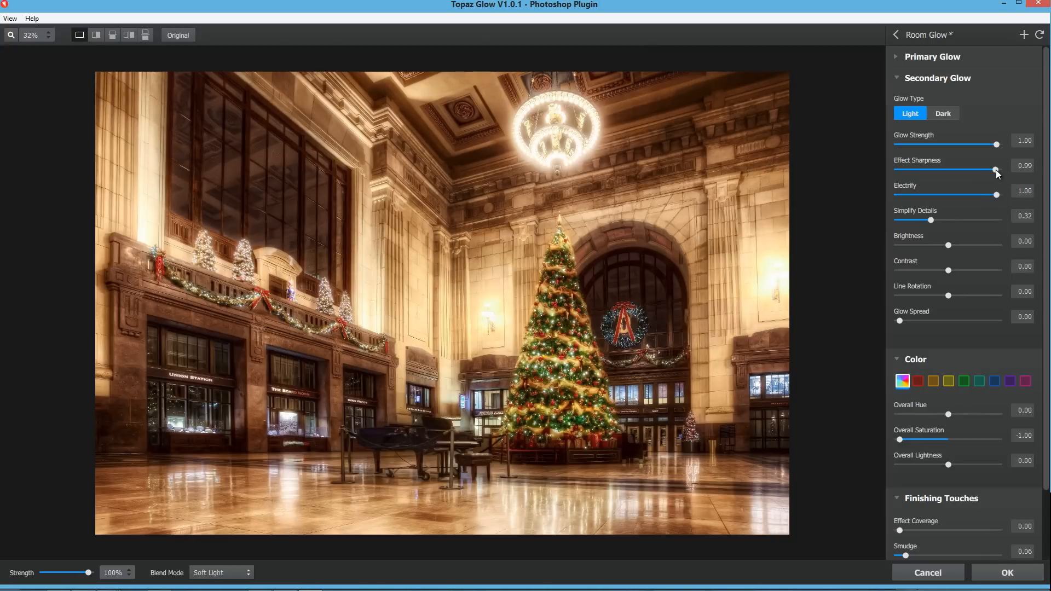
click(998, 218)
click(987, 573)
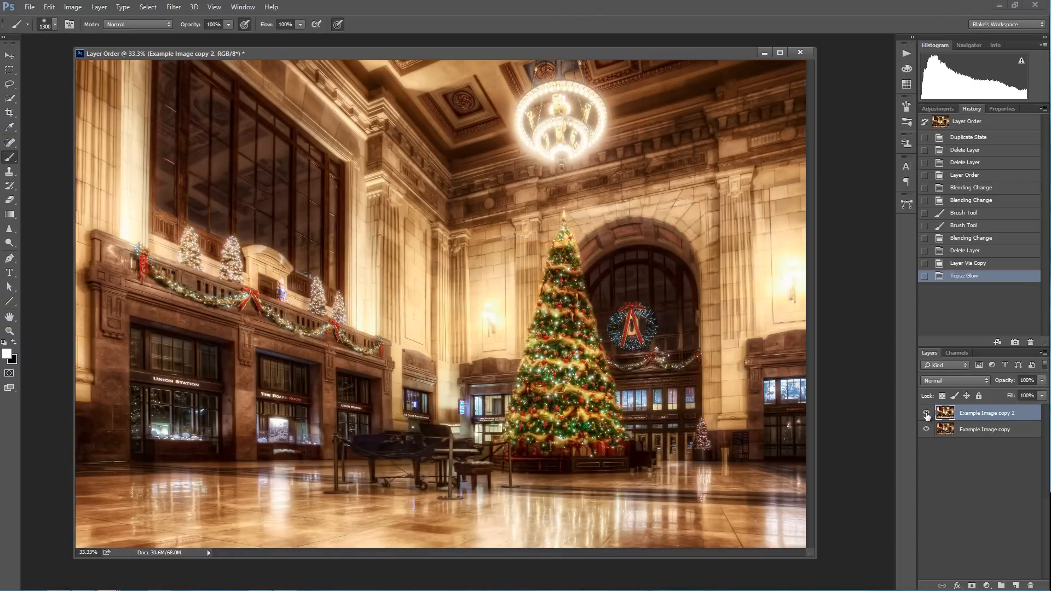
Step: Toggle the visibility of the Example Image copy 2 layer to compare the glow, leaving the layer hidden
click(927, 414)
click(927, 414)
click(926, 414)
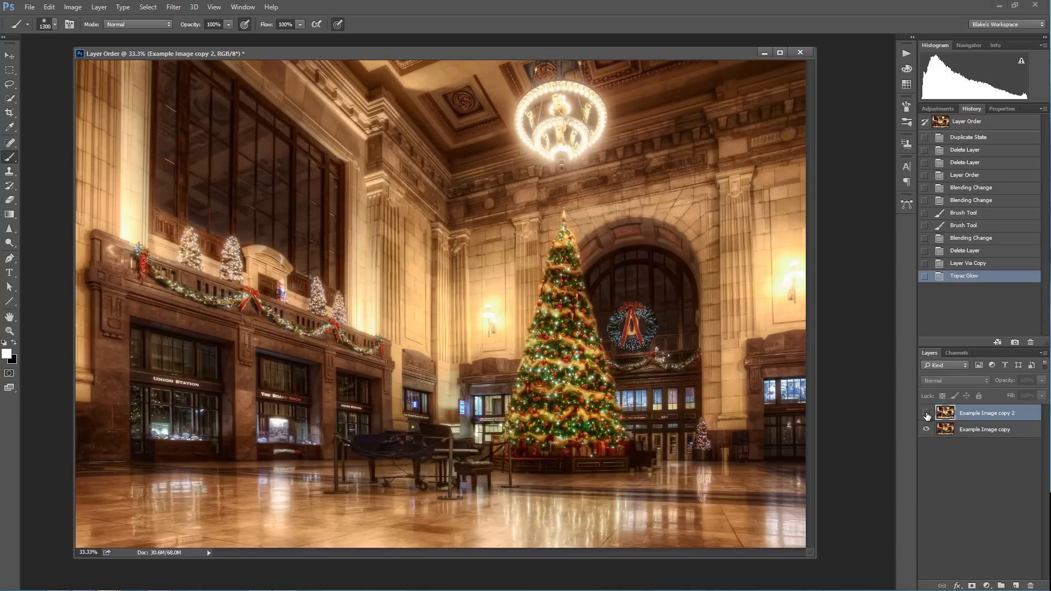
Step: Duplicate the Example Image copy layer and apply a Gaussian Blur with a 49.7-pixel radius to the duplicate
click(954, 432)
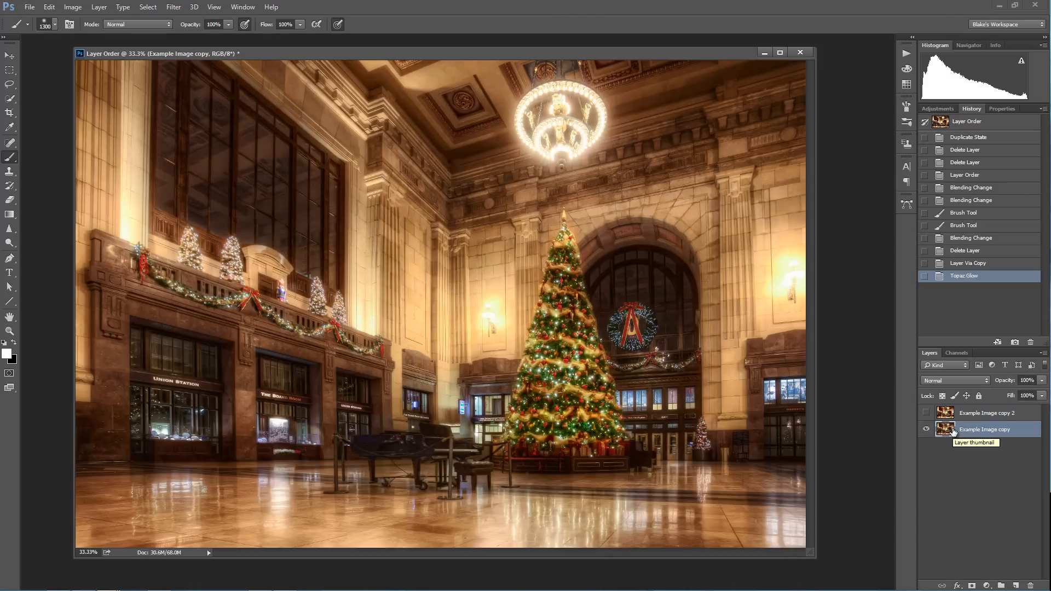
key(ctrl+j)
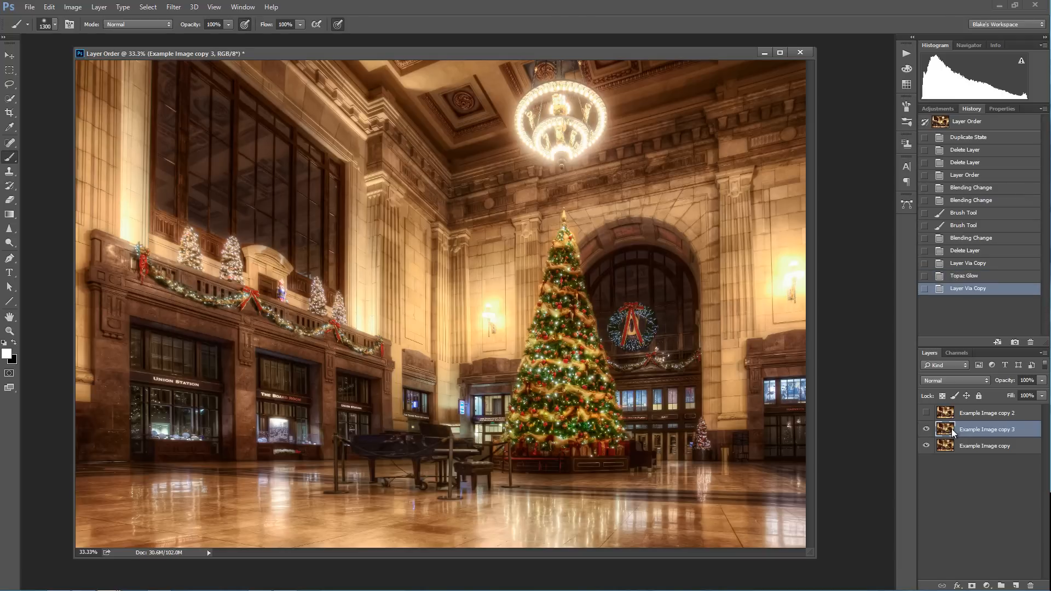
click(173, 7)
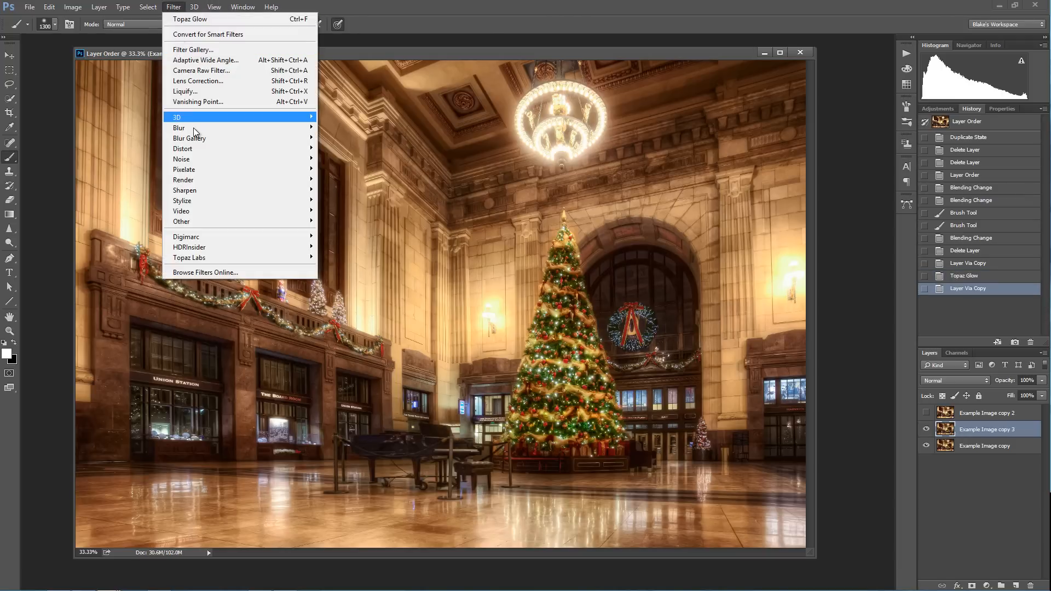
mouse_move(193, 128)
click(131, 166)
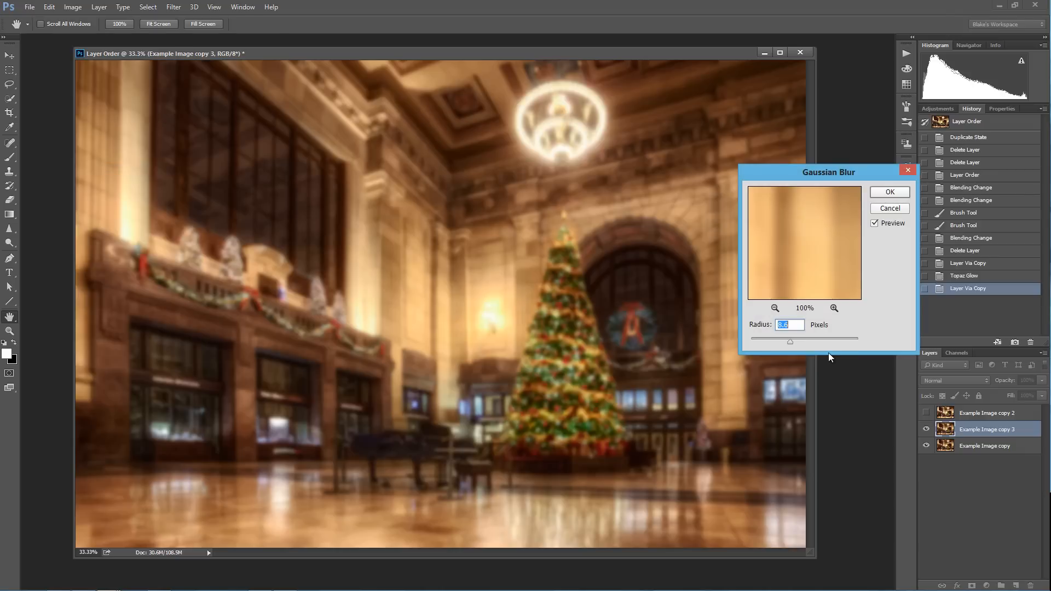
click(815, 342)
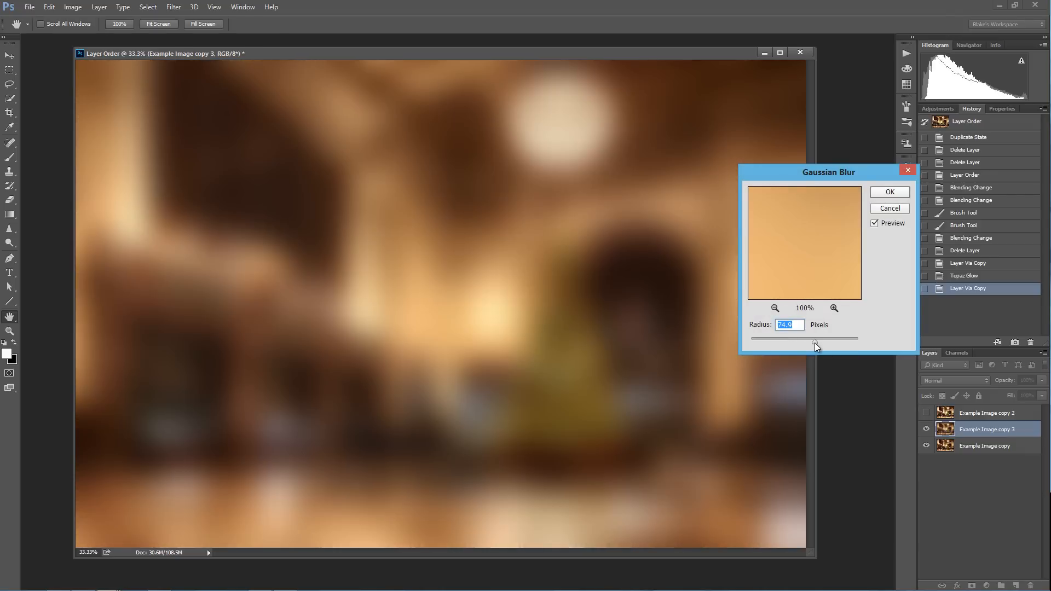
drag(814, 343, 810, 344)
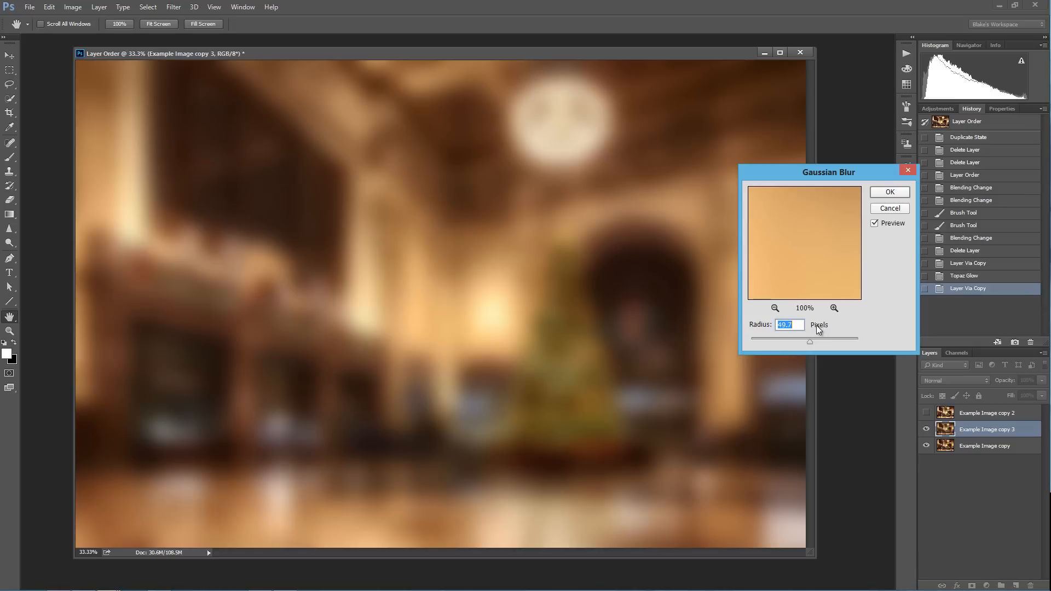
click(890, 193)
Step: Set the blurred duplicate layer's blend mode to Soft Light
key(b)
click(968, 382)
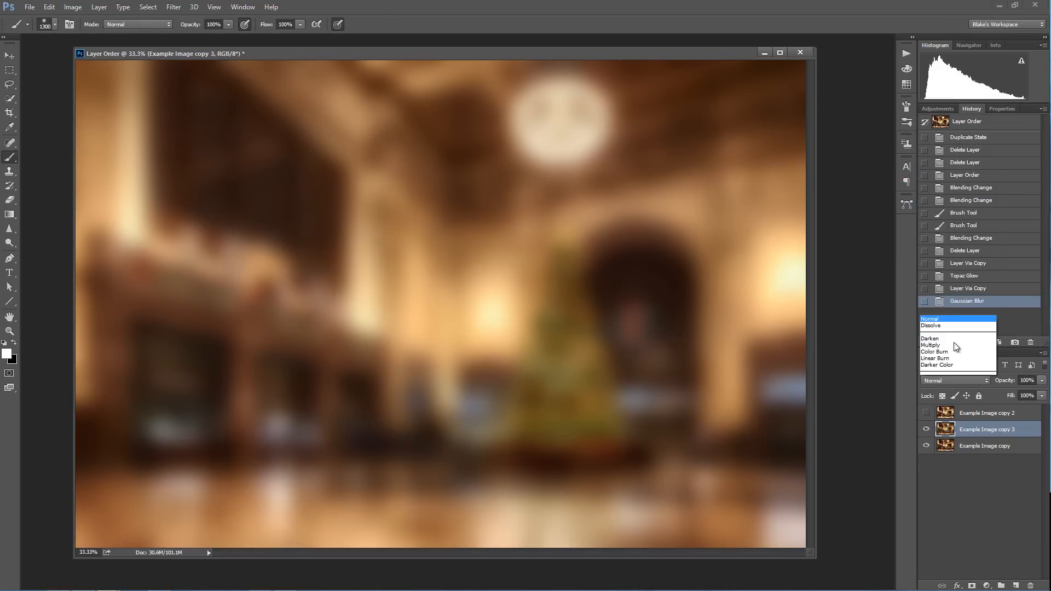
click(942, 265)
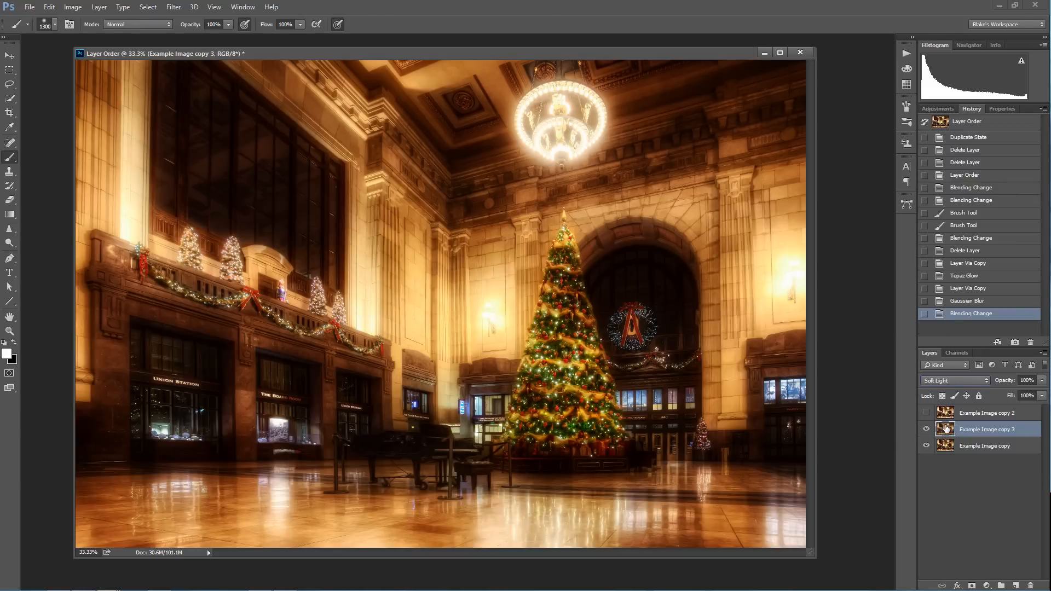
Step: Desaturate the blurred Soft Light layer, Example Image copy 3, with its opacity set to 100%
drag(946, 428, 948, 429)
key(ctrl+shift+u)
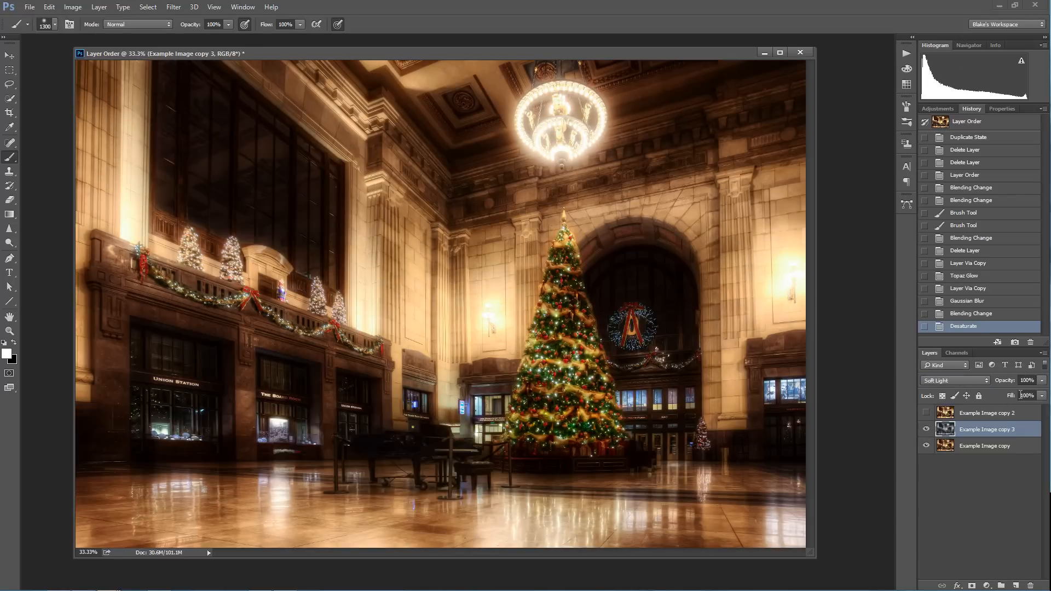
click(1042, 380)
mouse_move(1042, 392)
mouse_down()
mouse_move(1015, 392)
mouse_move(1043, 393)
mouse_up()
click(970, 436)
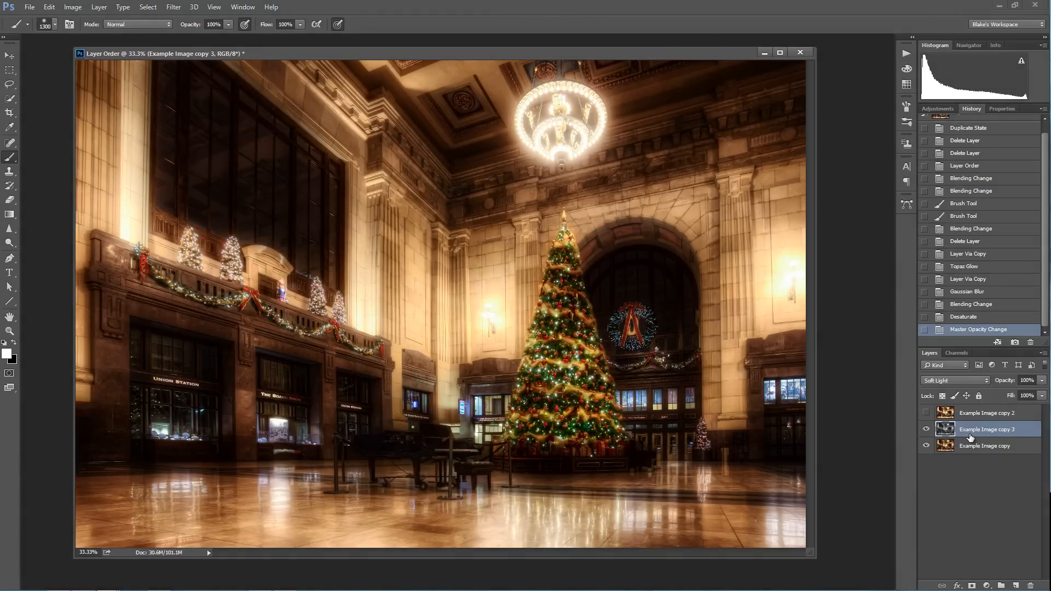
Step: Isolate the desaturated blur layer, Example Image copy 3, in the view and delete it
alt+click(926, 432)
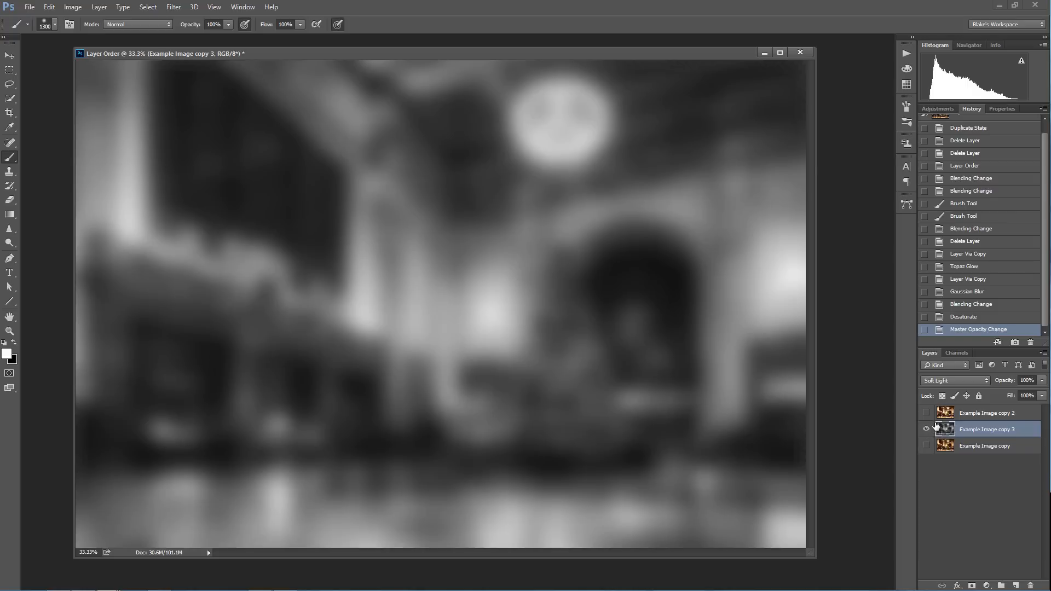
key(Delete)
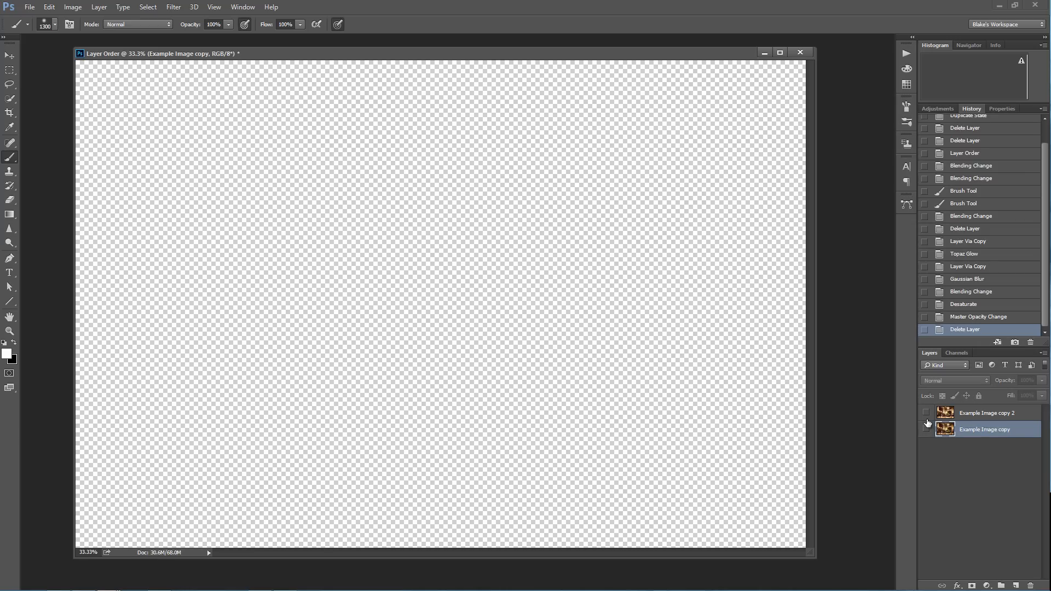
Step: Show the Example Image copy and Example Image copy 2 layers, toggling the latter to compare the glow and leaving both visible
click(926, 427)
click(927, 413)
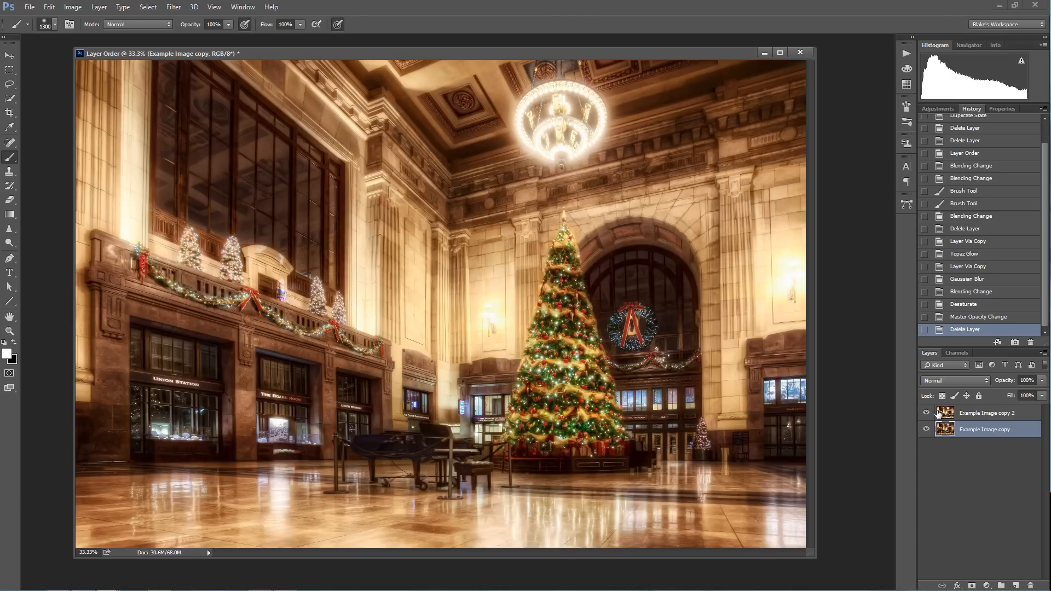
click(927, 414)
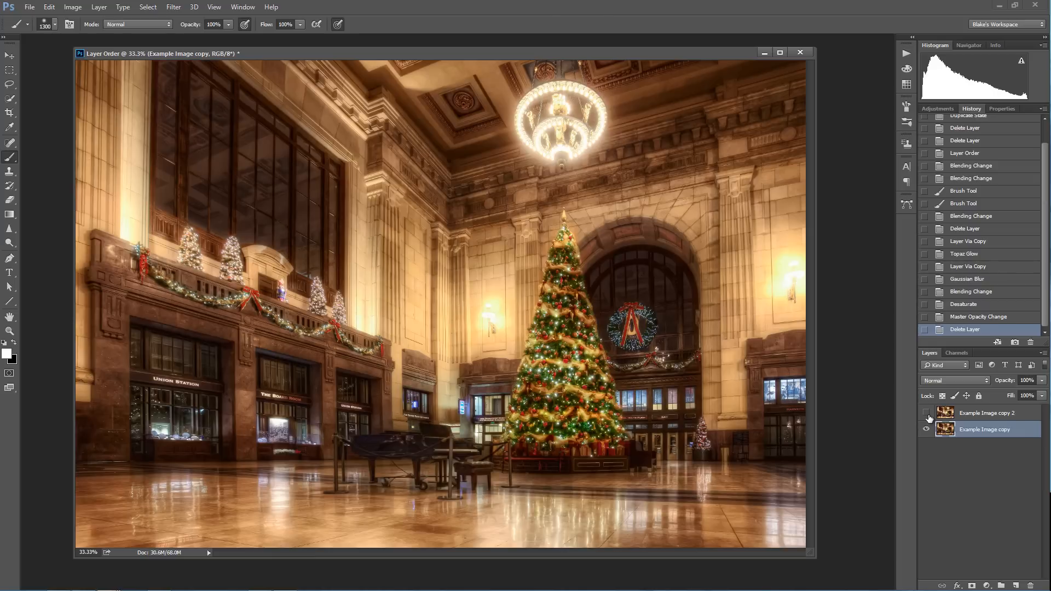
click(927, 414)
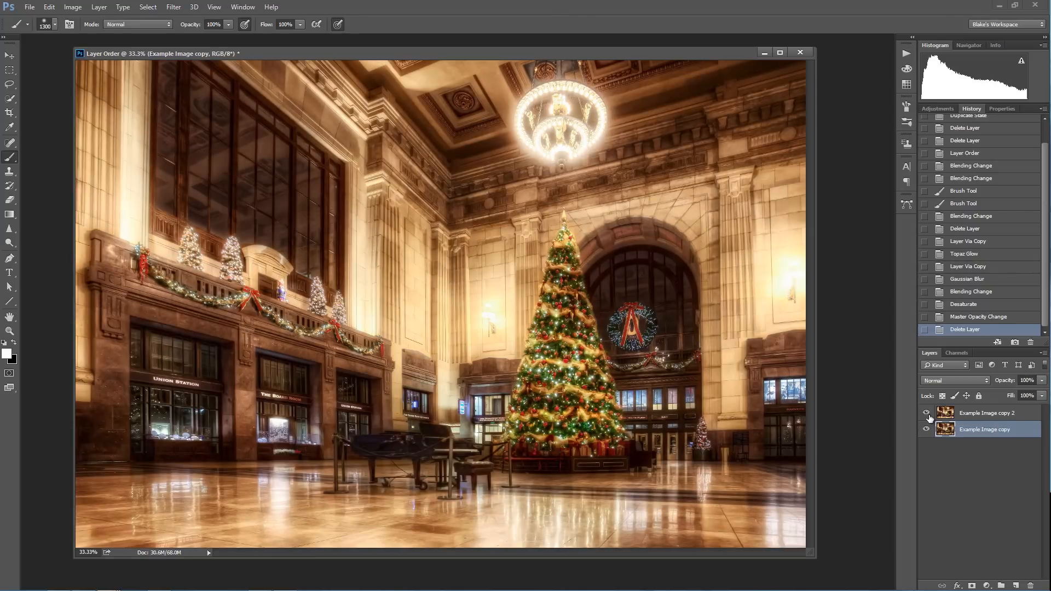